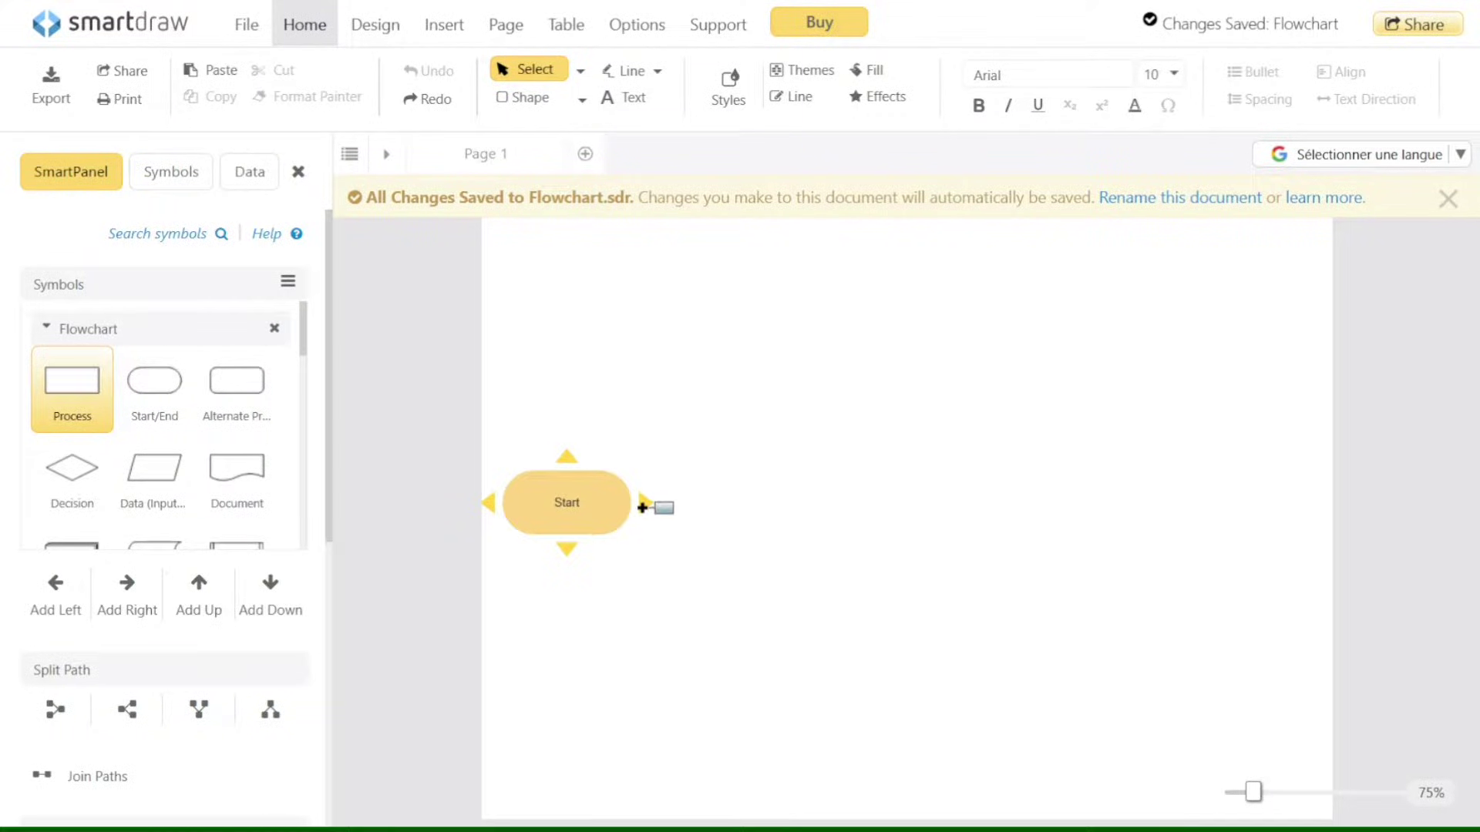
# Extend the flowchart from Start with two boxes and a decision branching up and down, labelling the middle box 'Text'
pyautogui.click(645, 504)
pyautogui.moveTo(753, 505)
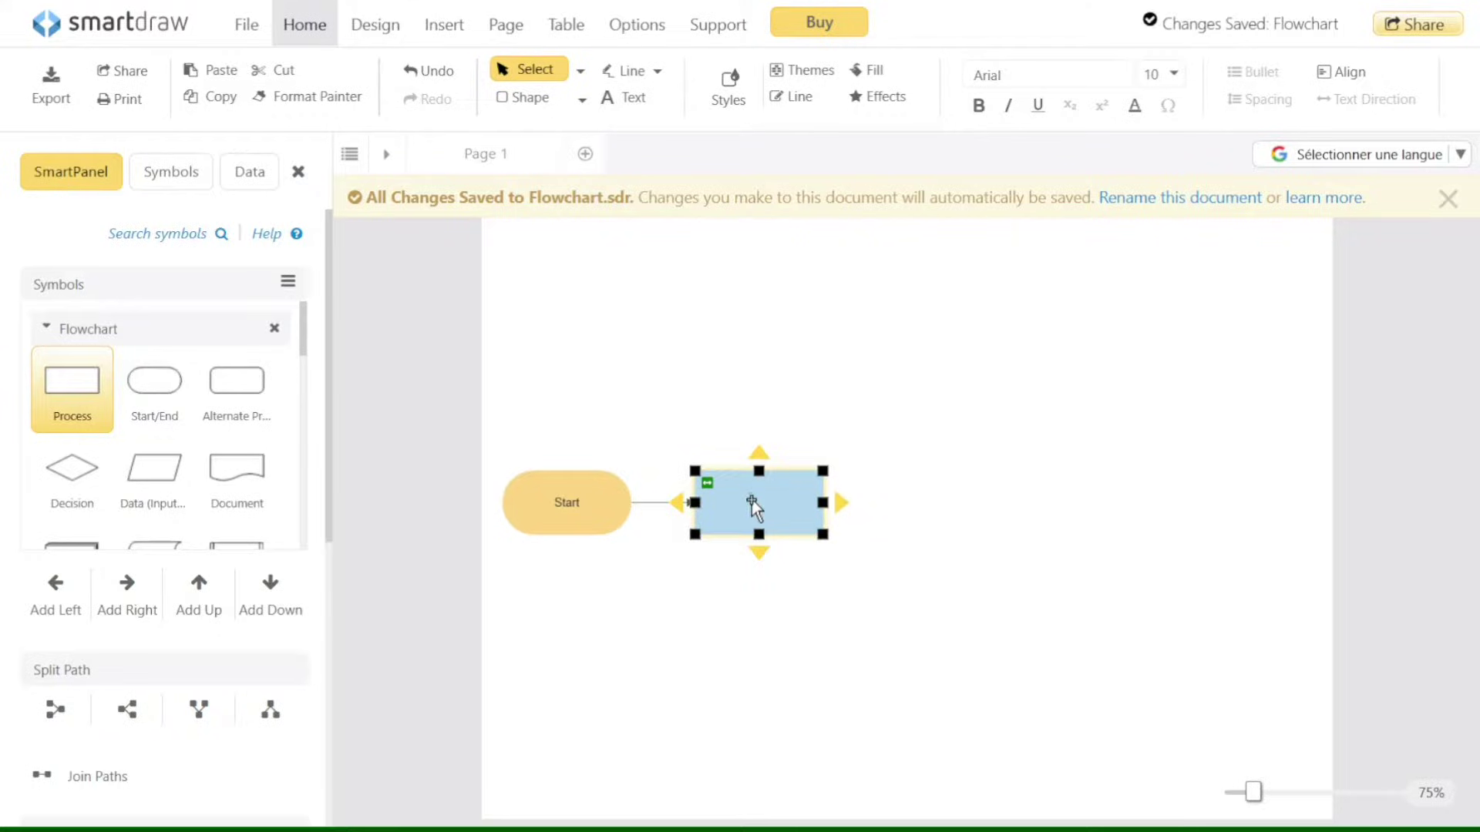
pyautogui.click(842, 504)
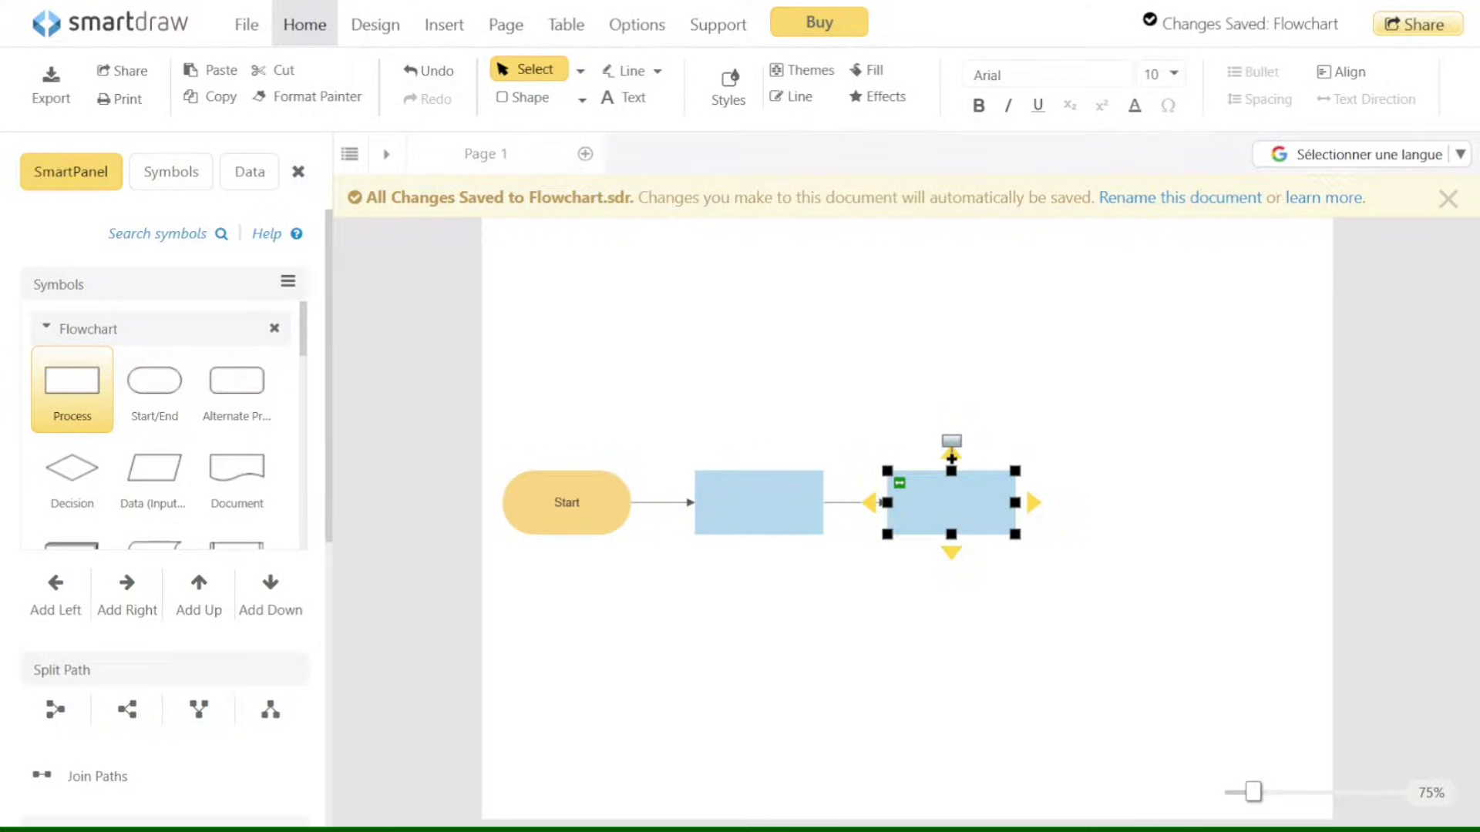
pyautogui.click(951, 451)
pyautogui.click(952, 550)
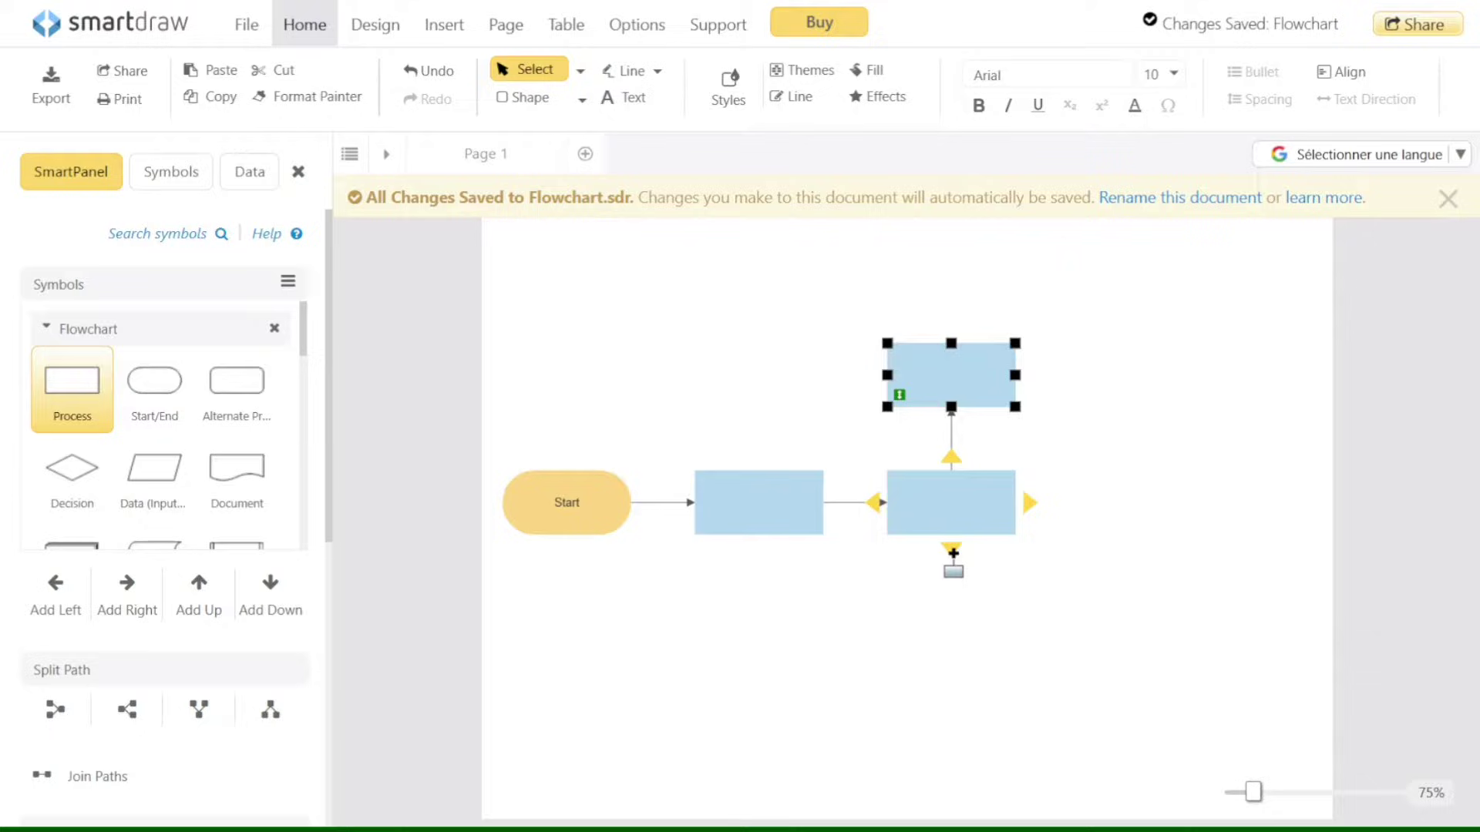
pyautogui.doubleClick(760, 496)
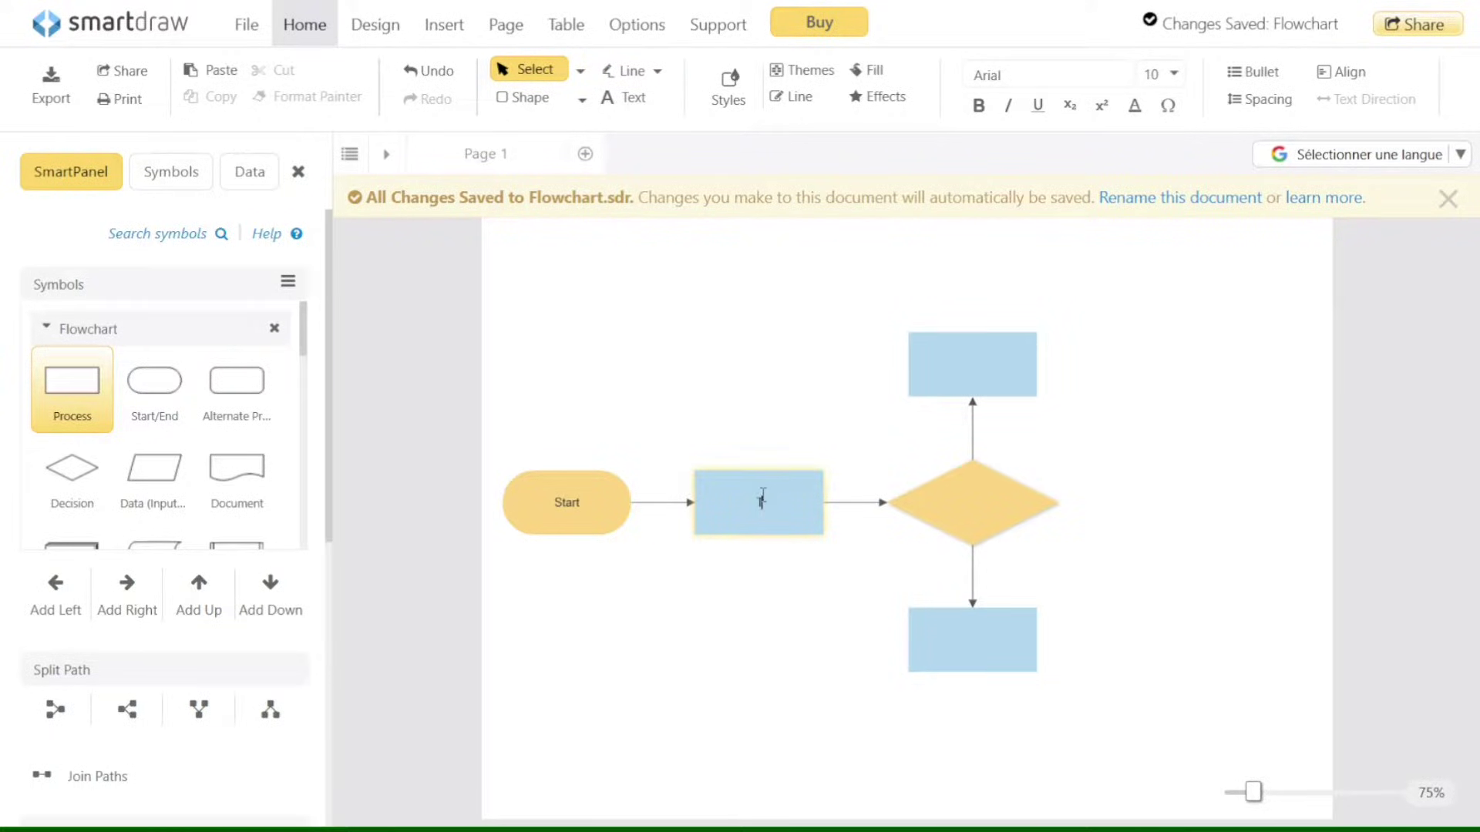
pyautogui.click(950, 520)
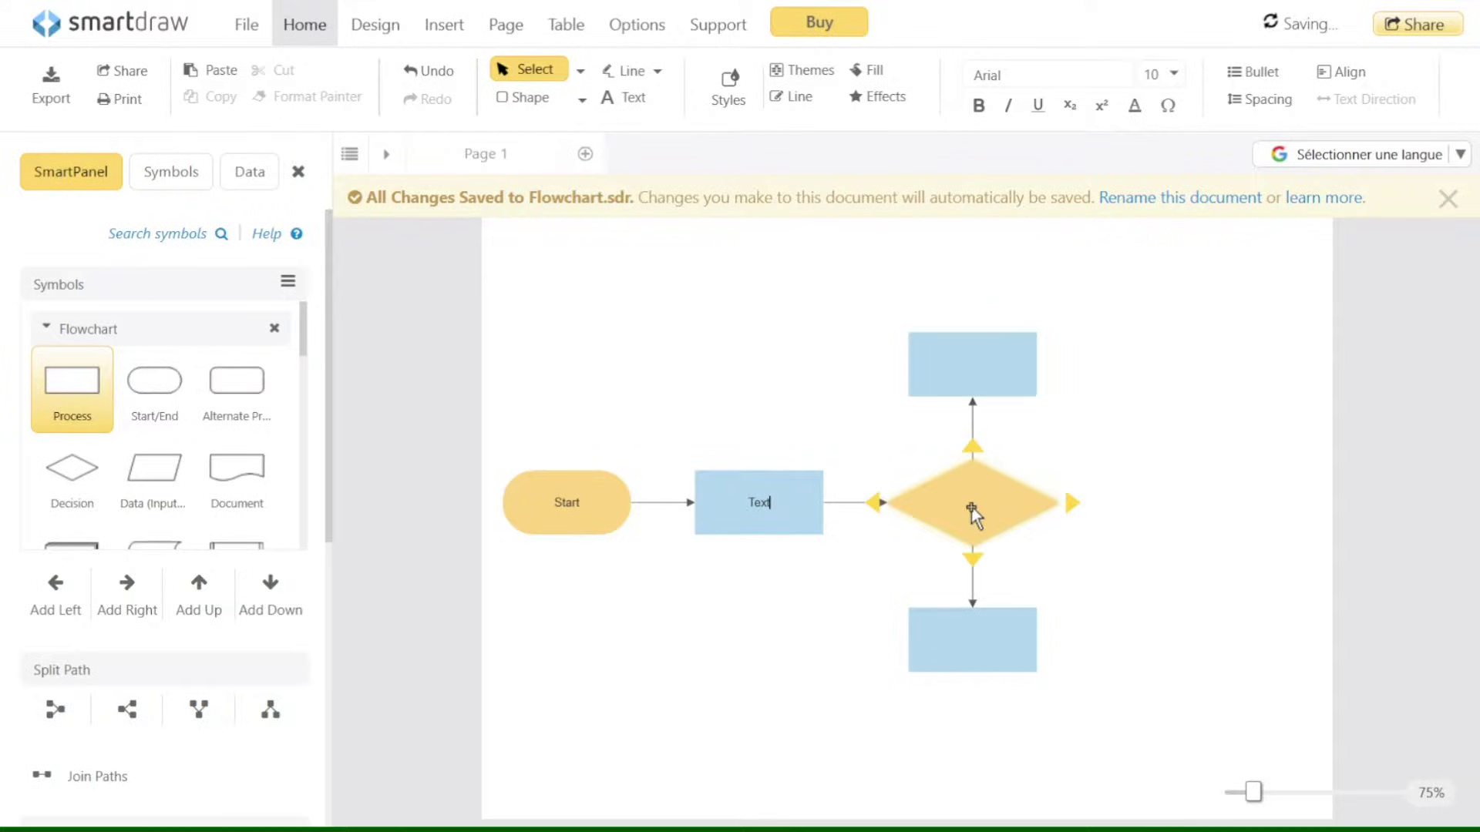
# Begin editing the diamond's label, then select and deselect the Google search query
pyautogui.click(972, 507)
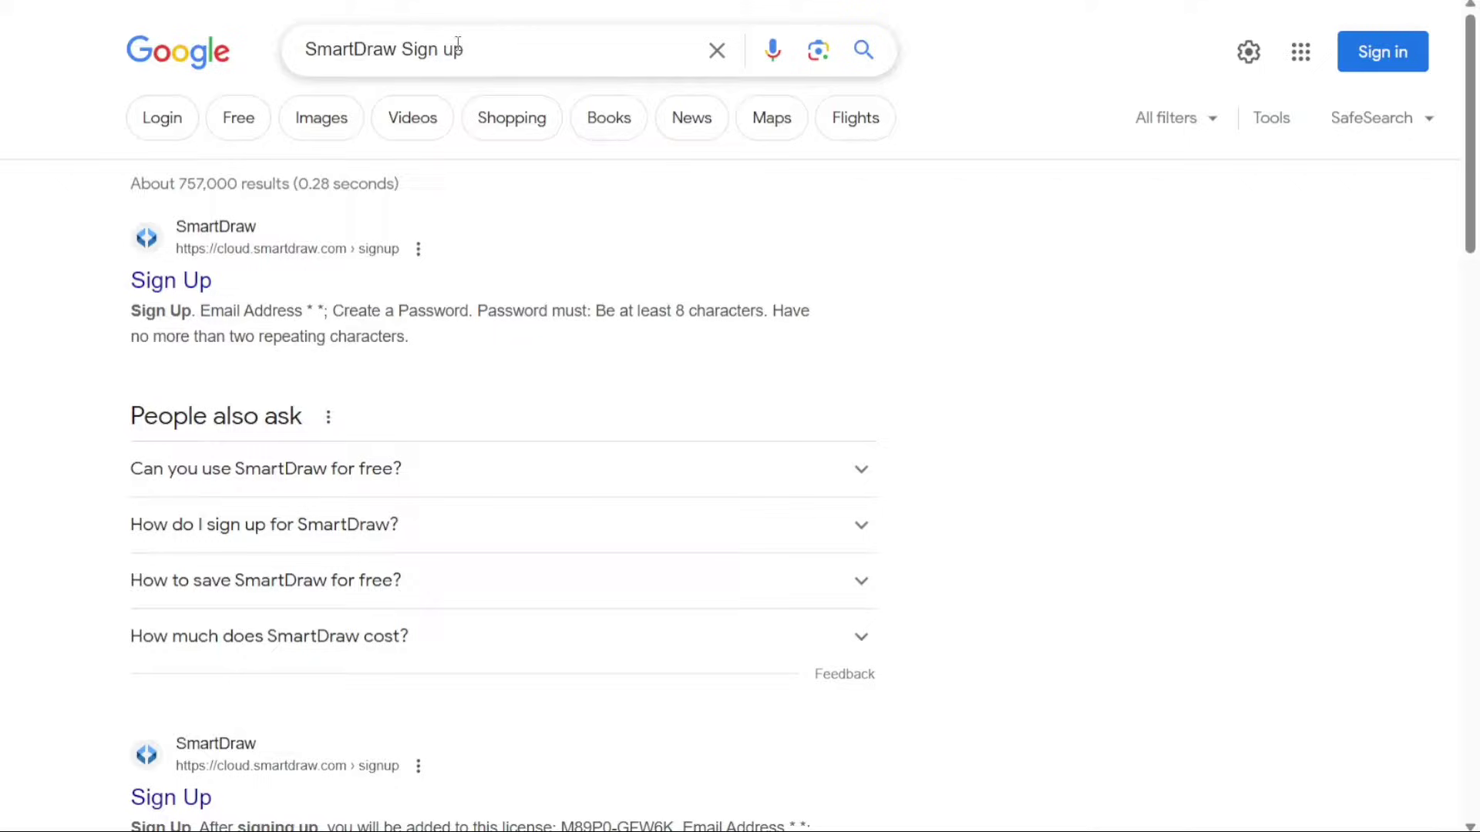
pyautogui.moveTo(501, 48); pyautogui.dragTo(281, 51)
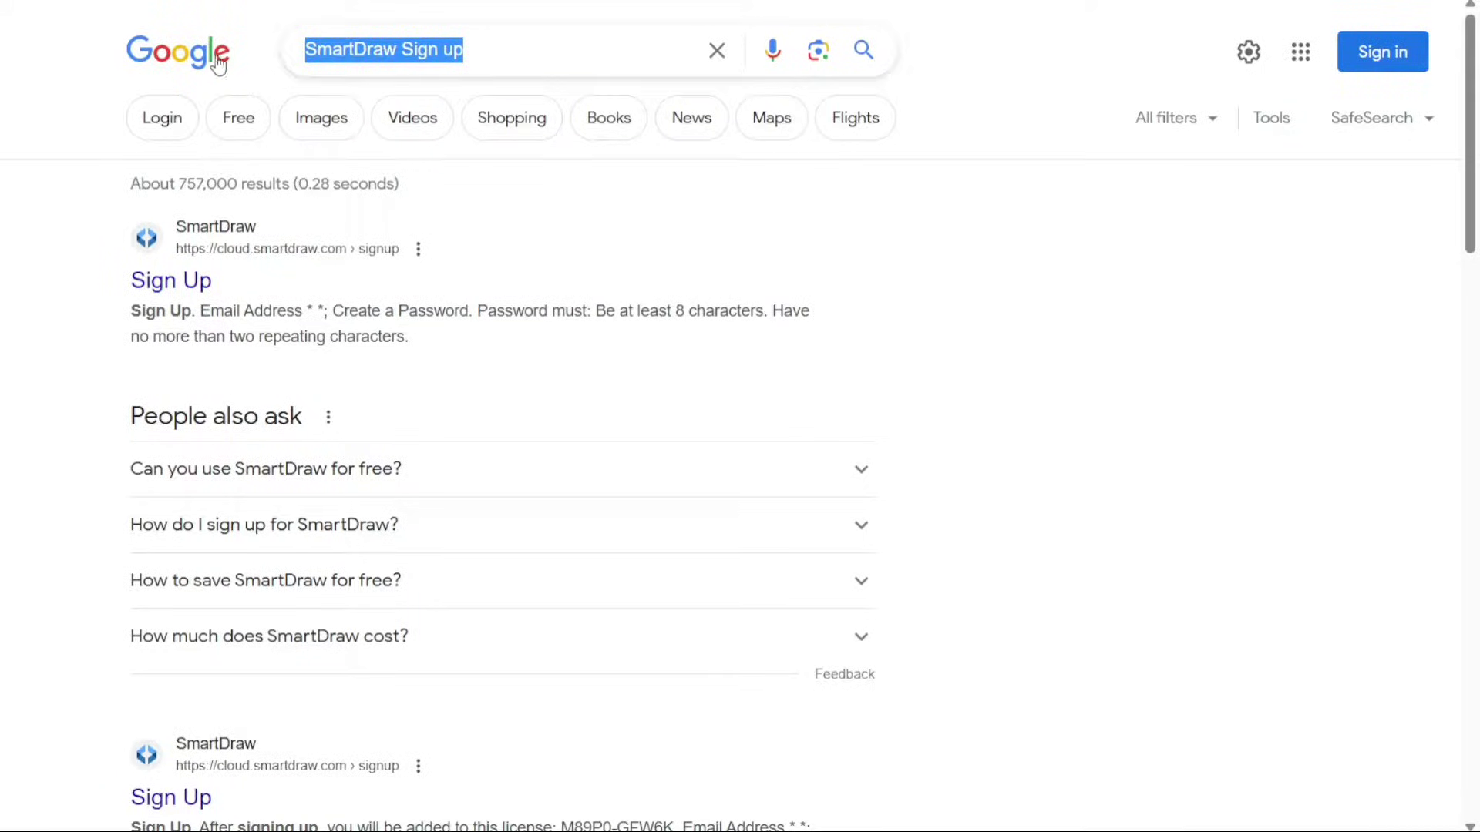
pyautogui.click(1124, 242)
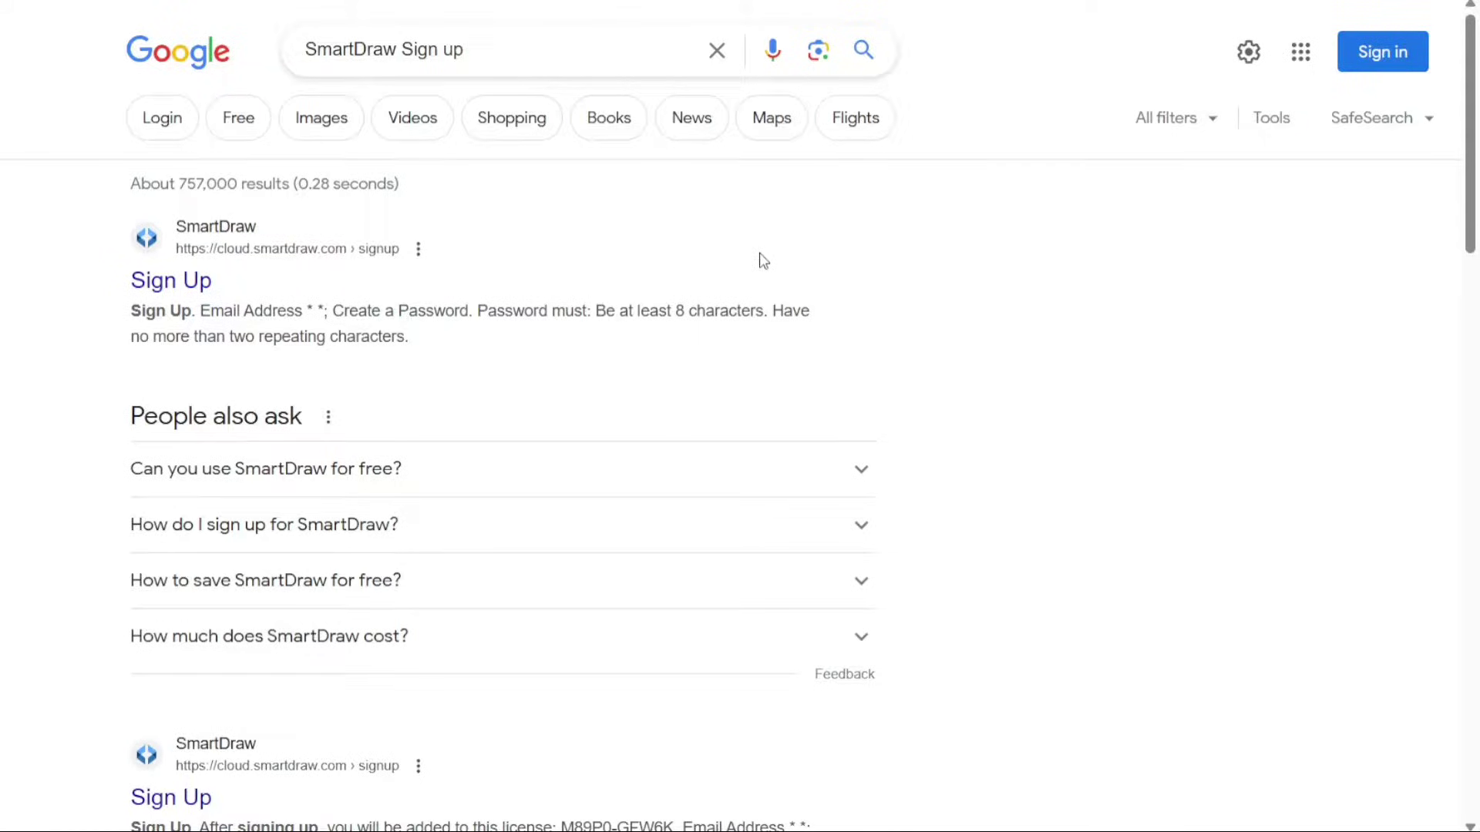
# Open the SmartDraw Sign Up page, paste the account e-mail and enter the password
pyautogui.click(171, 281)
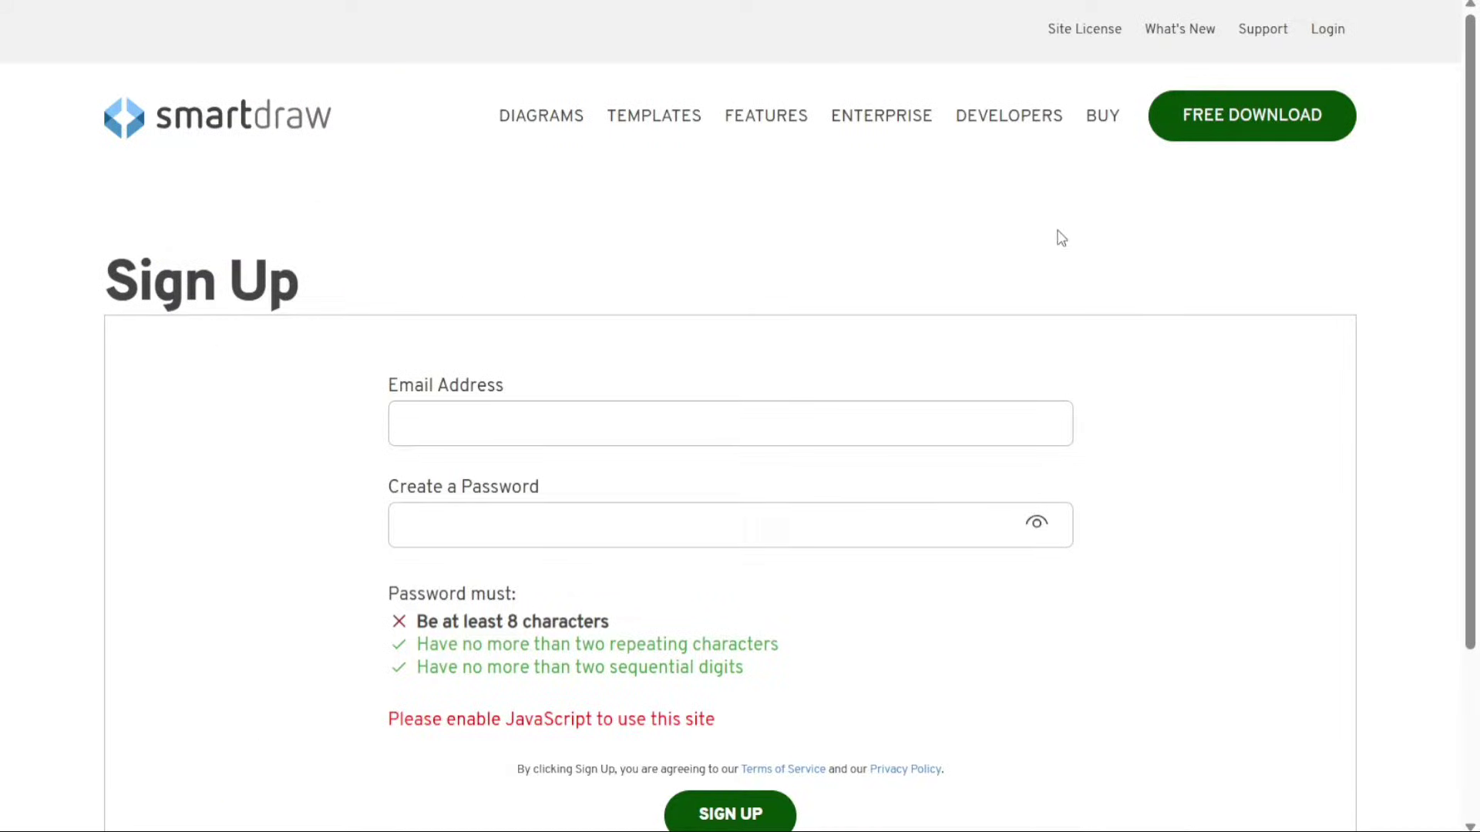
pyautogui.moveTo(1466, 212); pyautogui.dragTo(1467, 299)
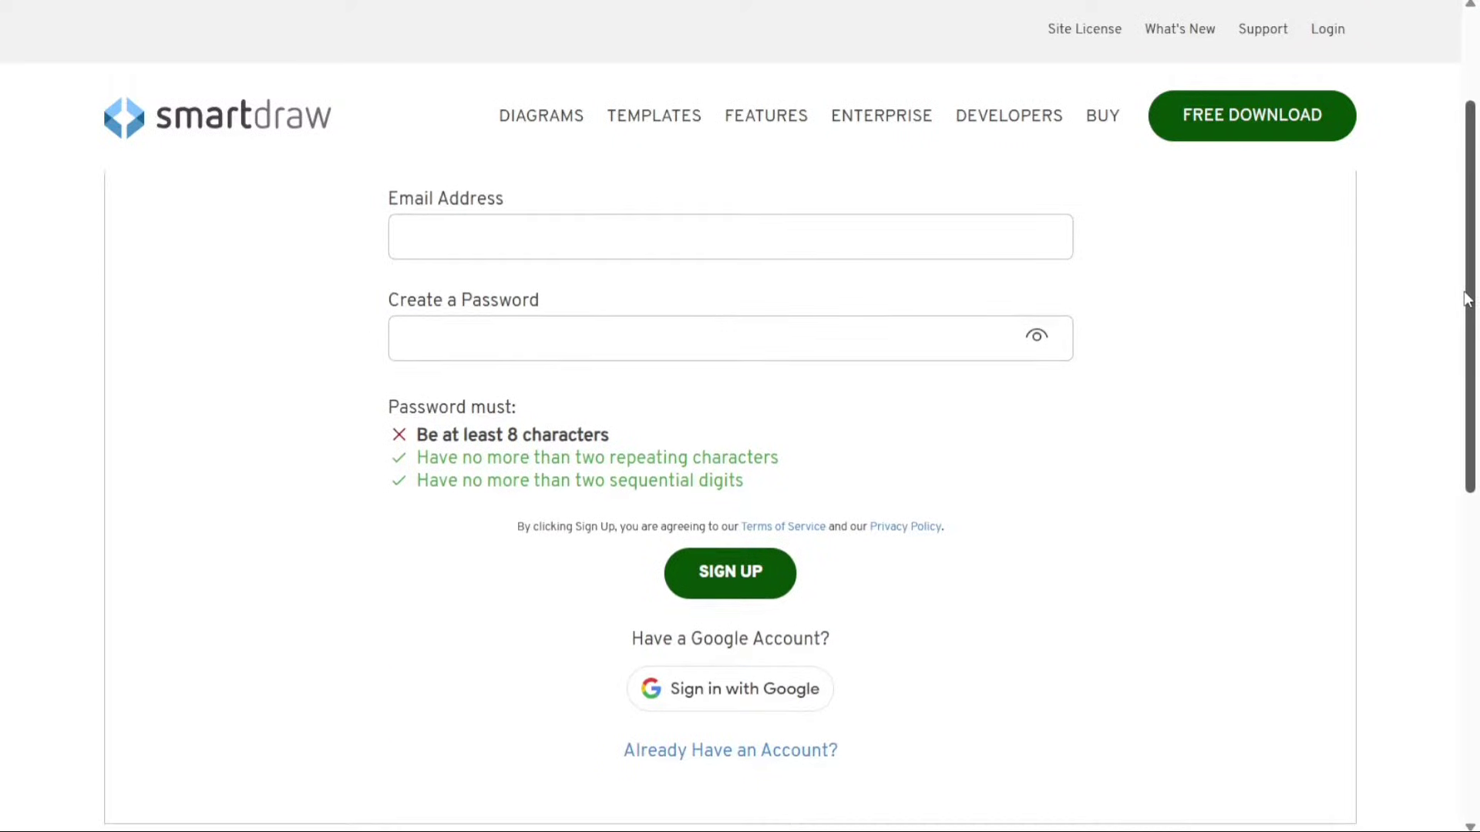
pyautogui.click(878, 252)
pyautogui.hotkey('ctrl', 'v')
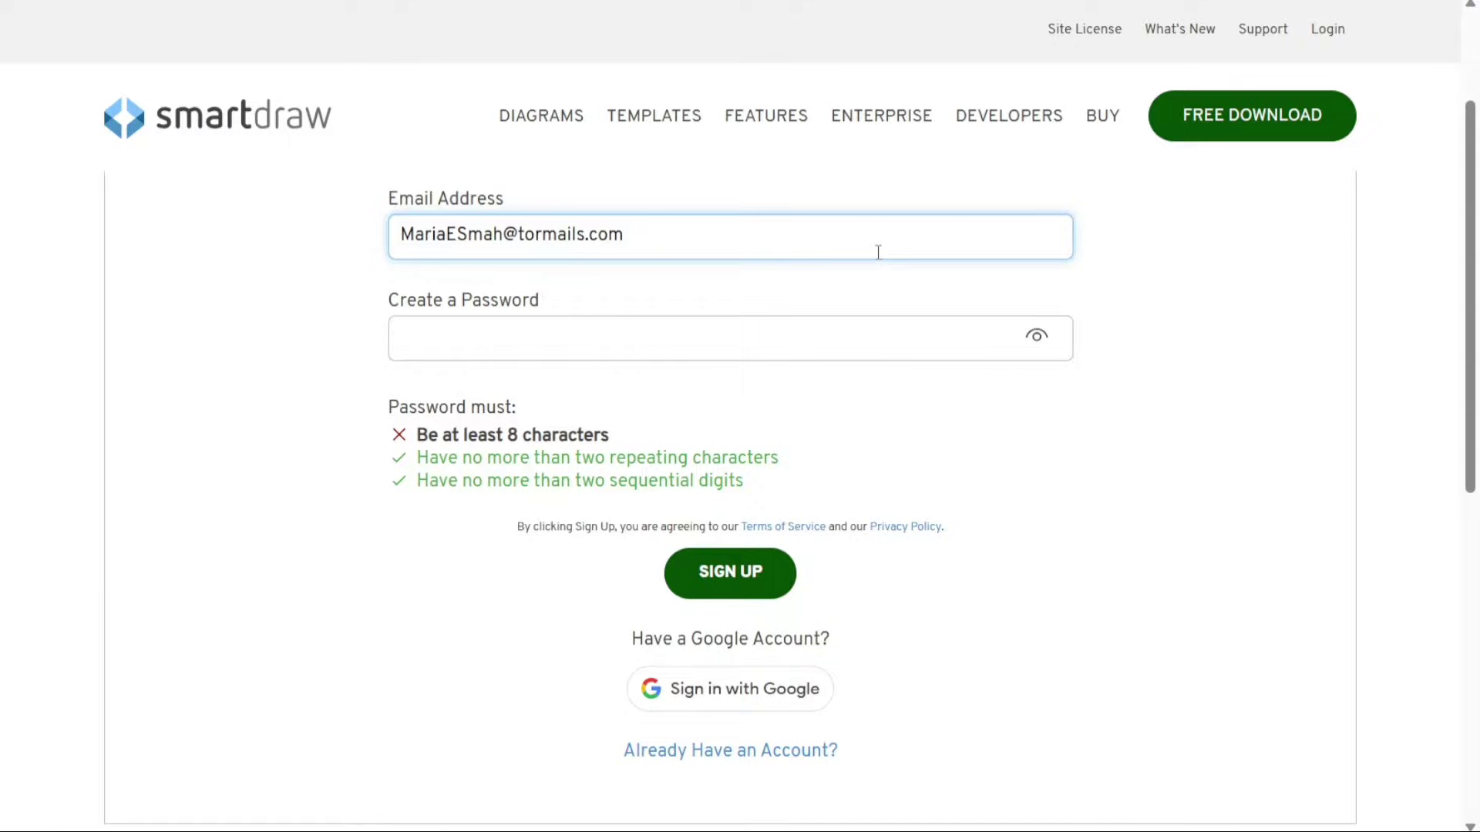
pyautogui.press('Tab')
pyautogui.write('••')
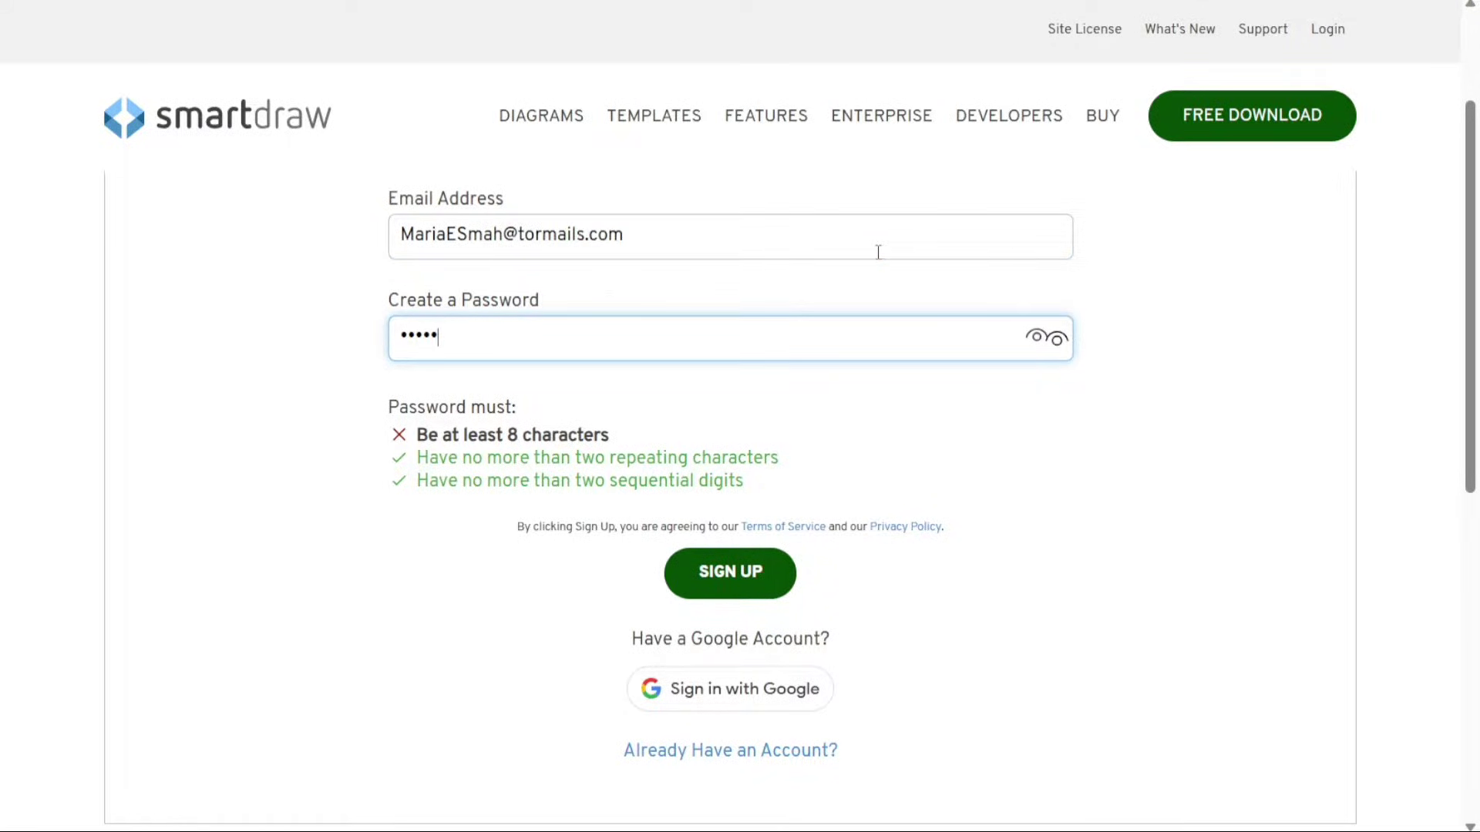
pyautogui.write('•••••••')
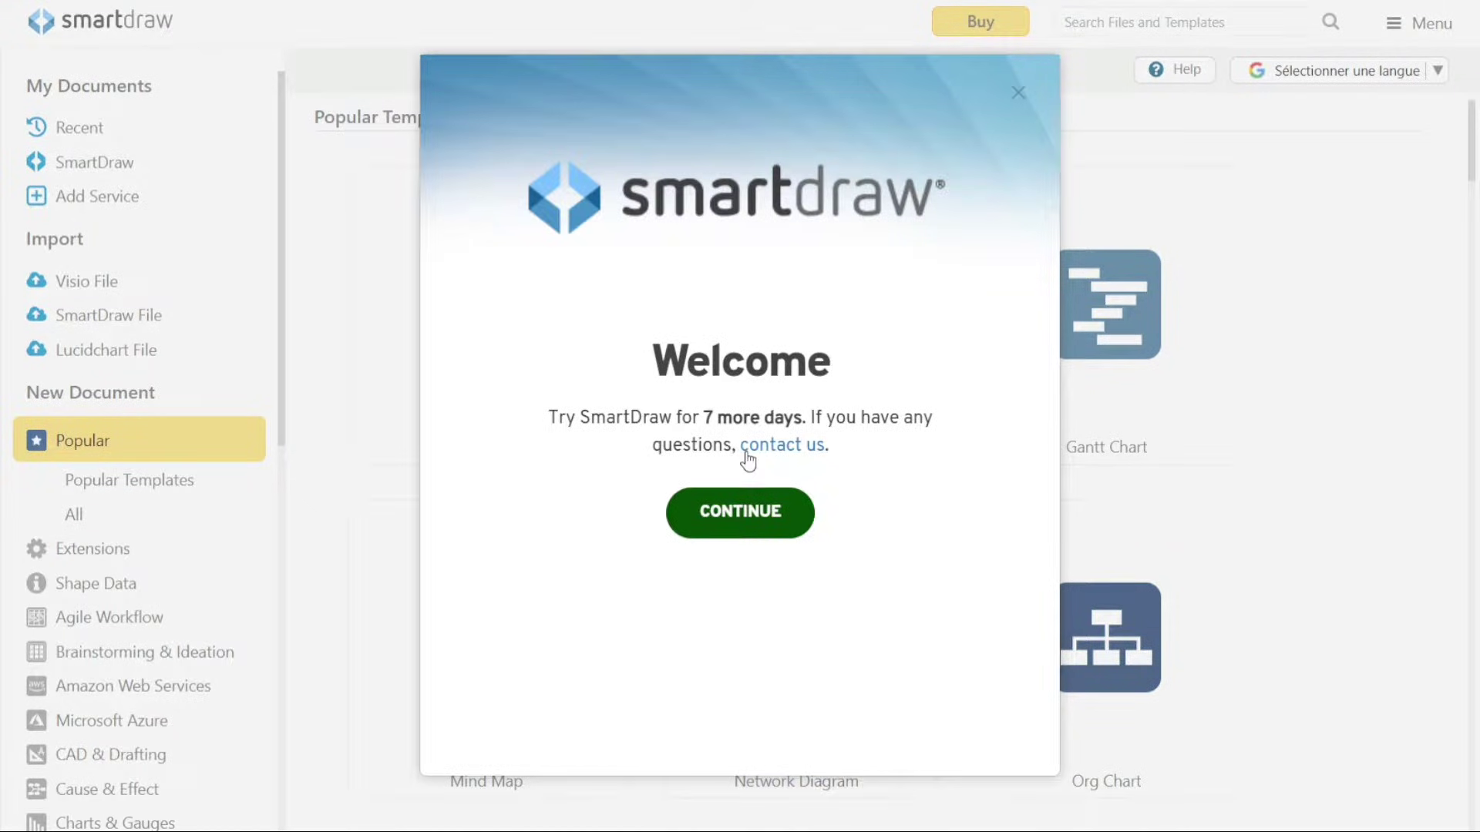
# Close the Welcome message to reveal the Popular Templates gallery
pyautogui.click(1014, 96)
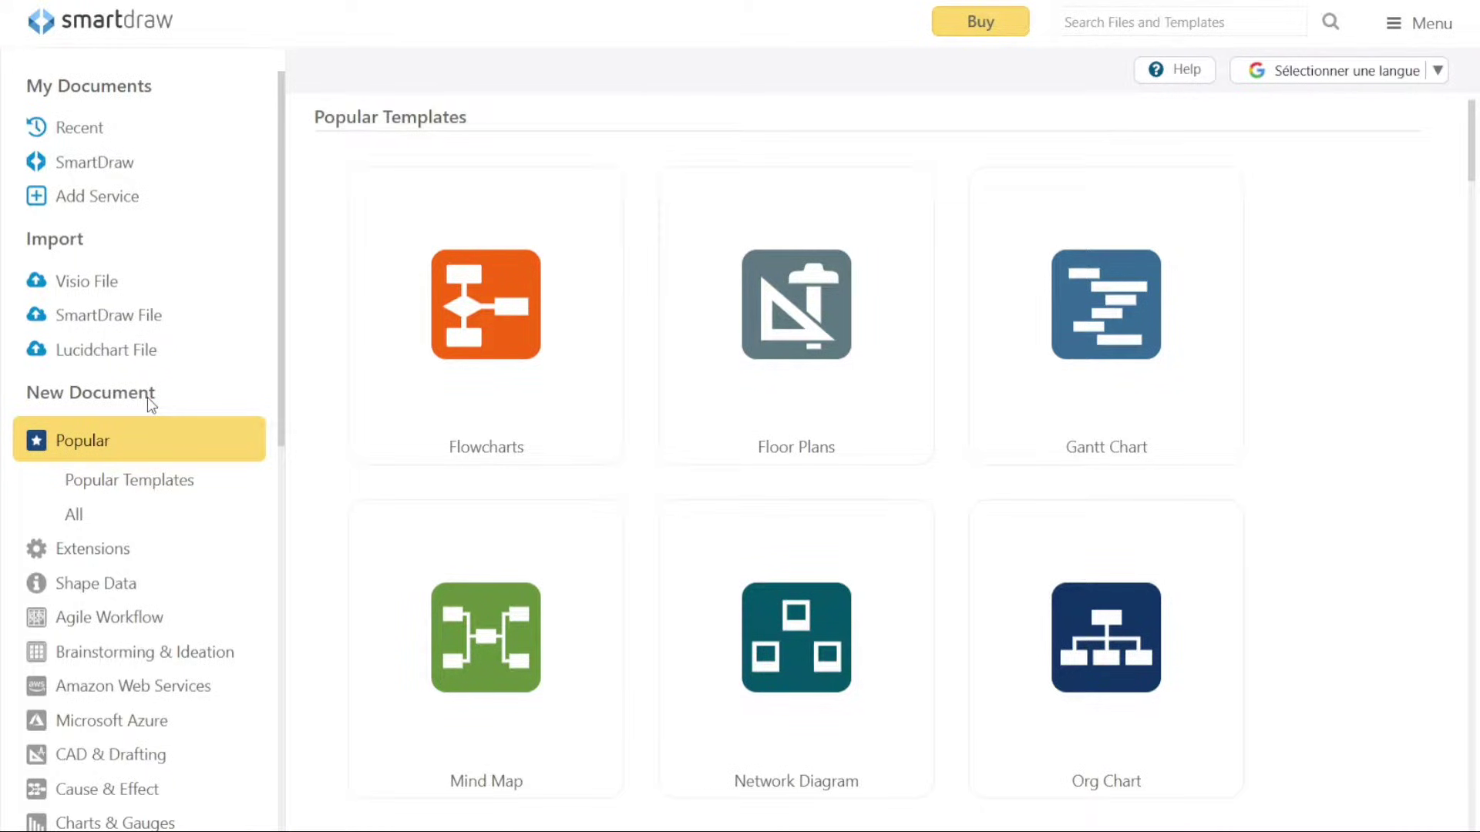
pyautogui.click(118, 147)
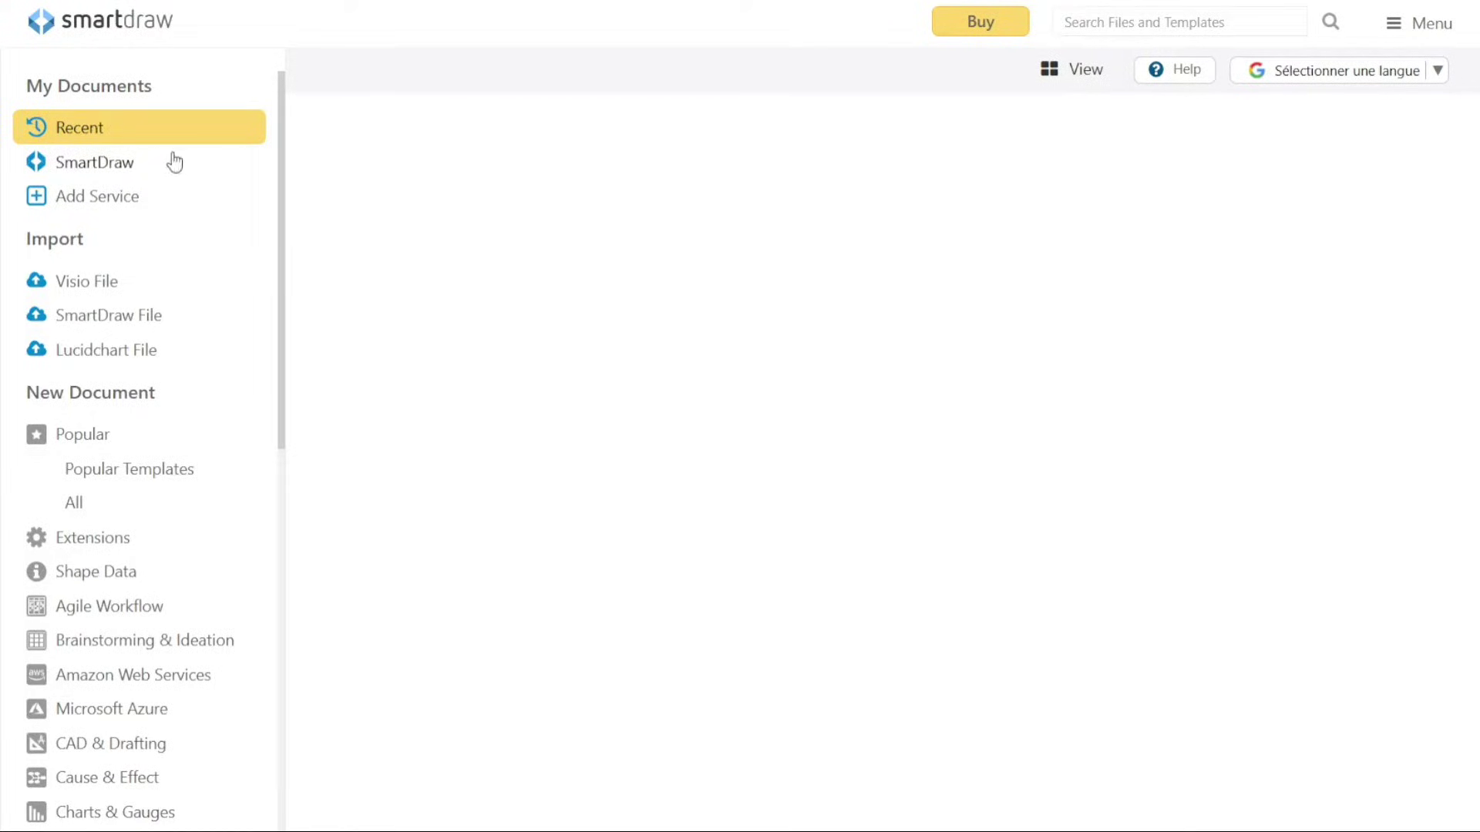
pyautogui.click(60, 168)
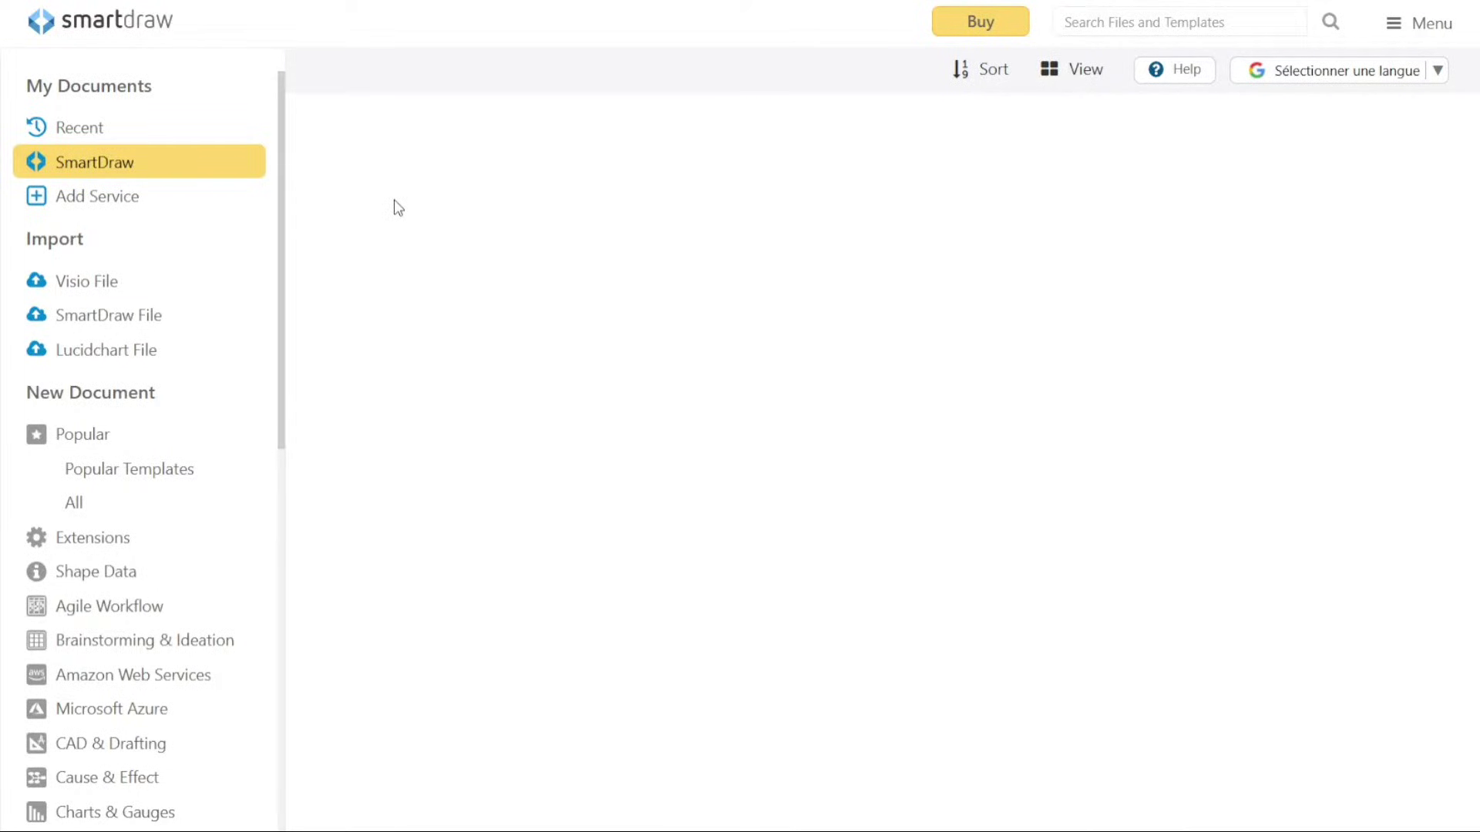
pyautogui.click(110, 199)
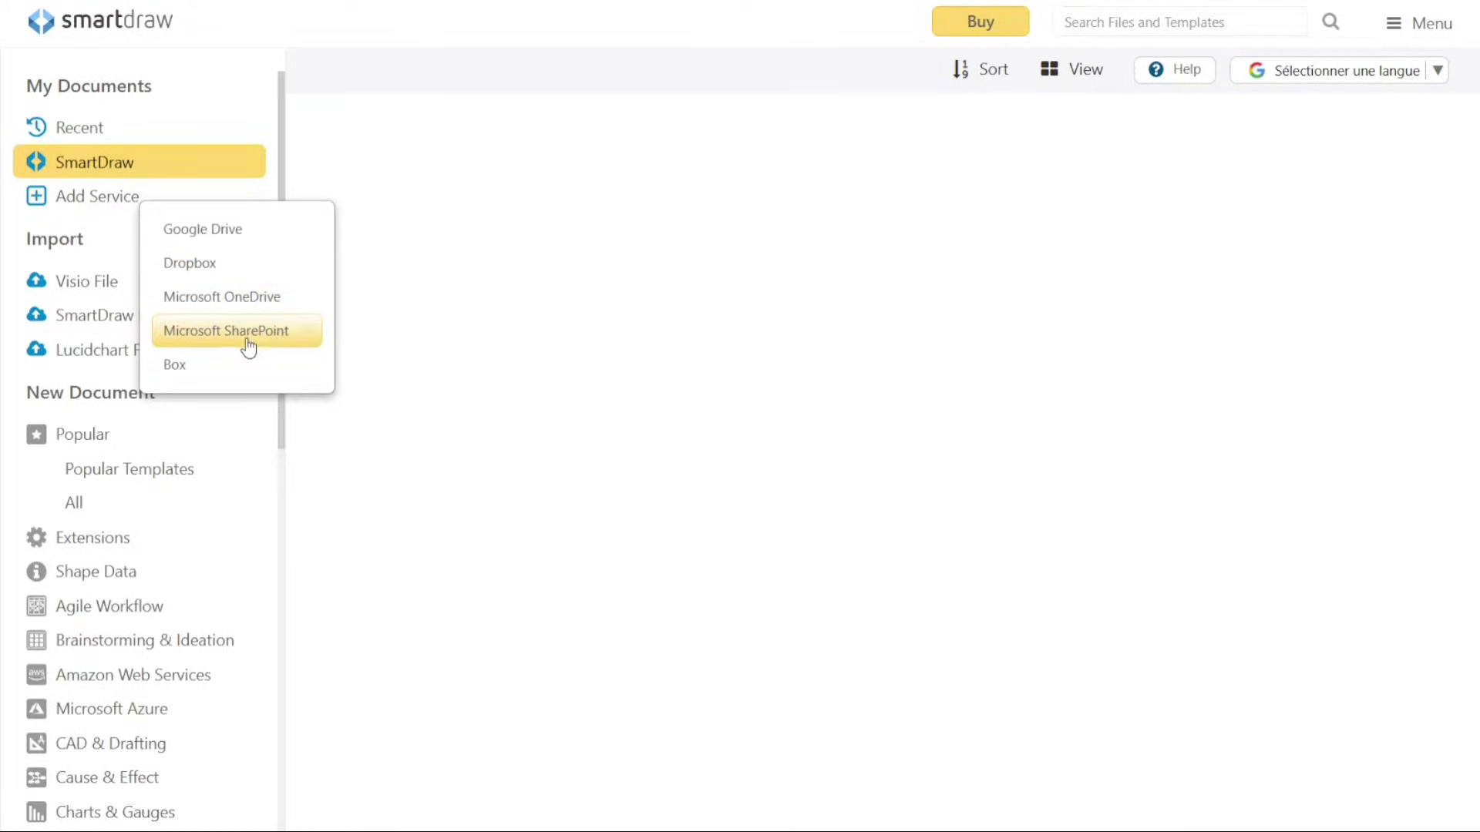
pyautogui.click(101, 245)
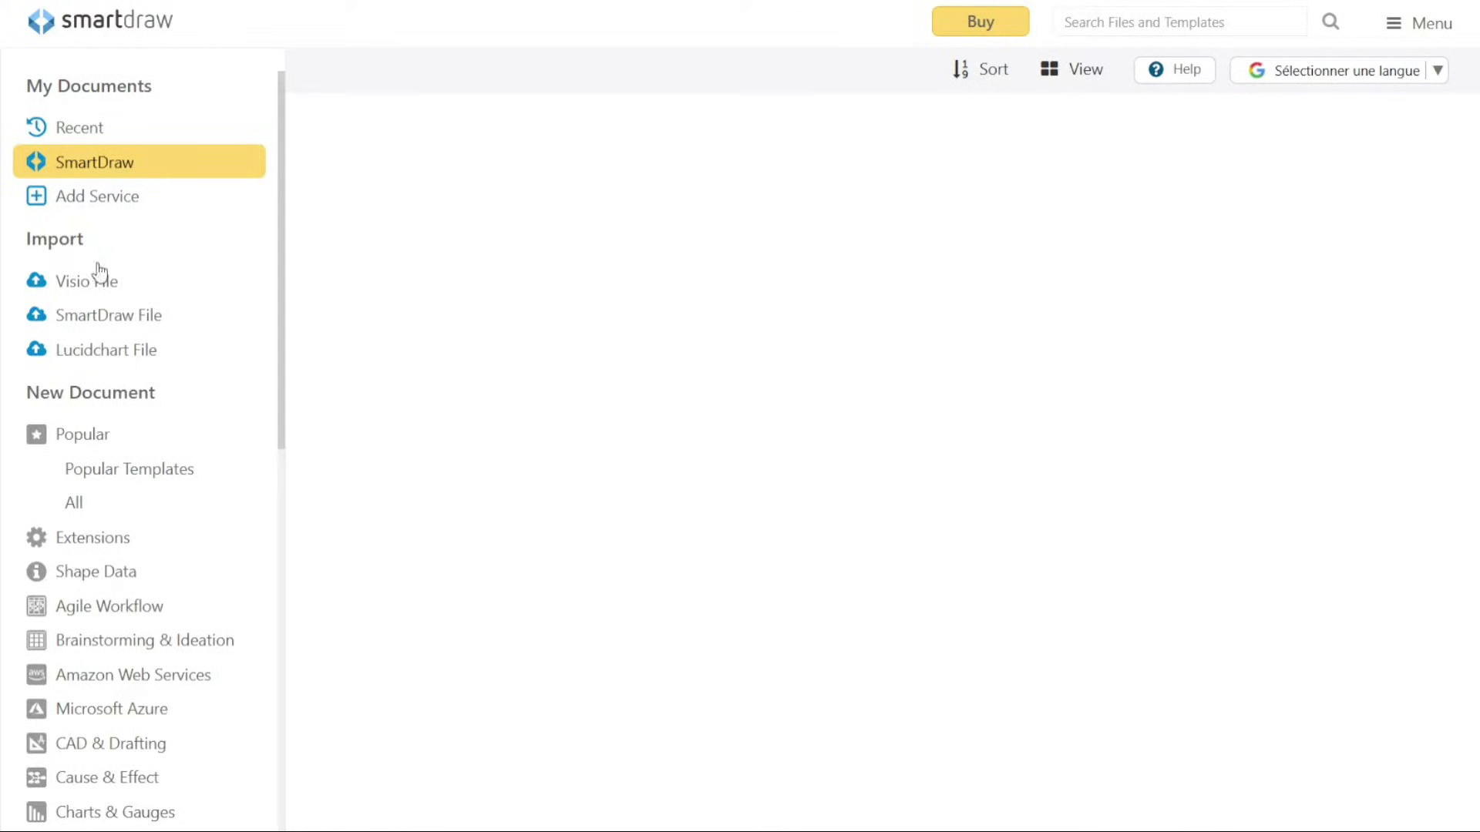
pyautogui.click(105, 282)
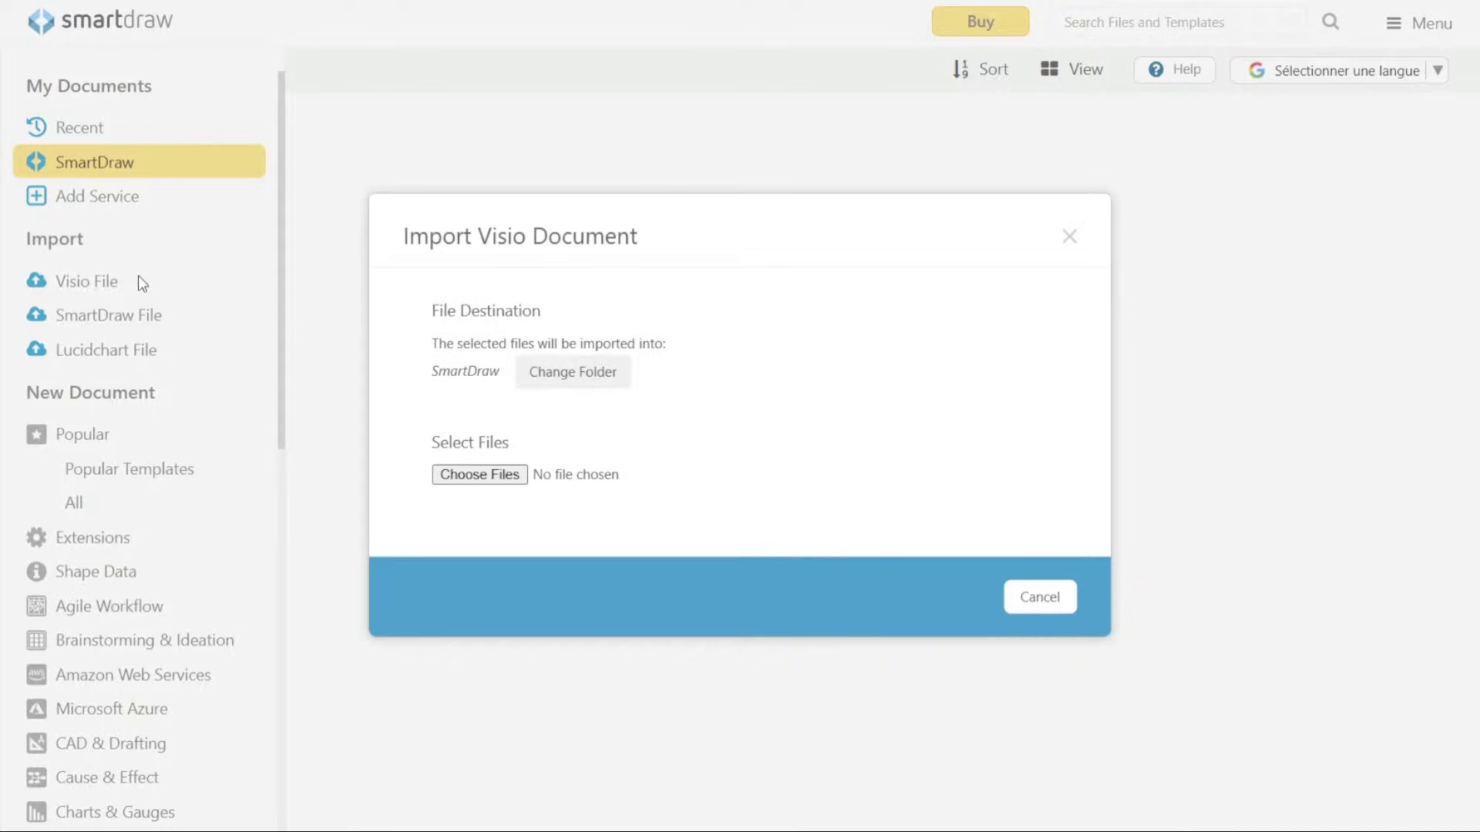
pyautogui.click(1070, 239)
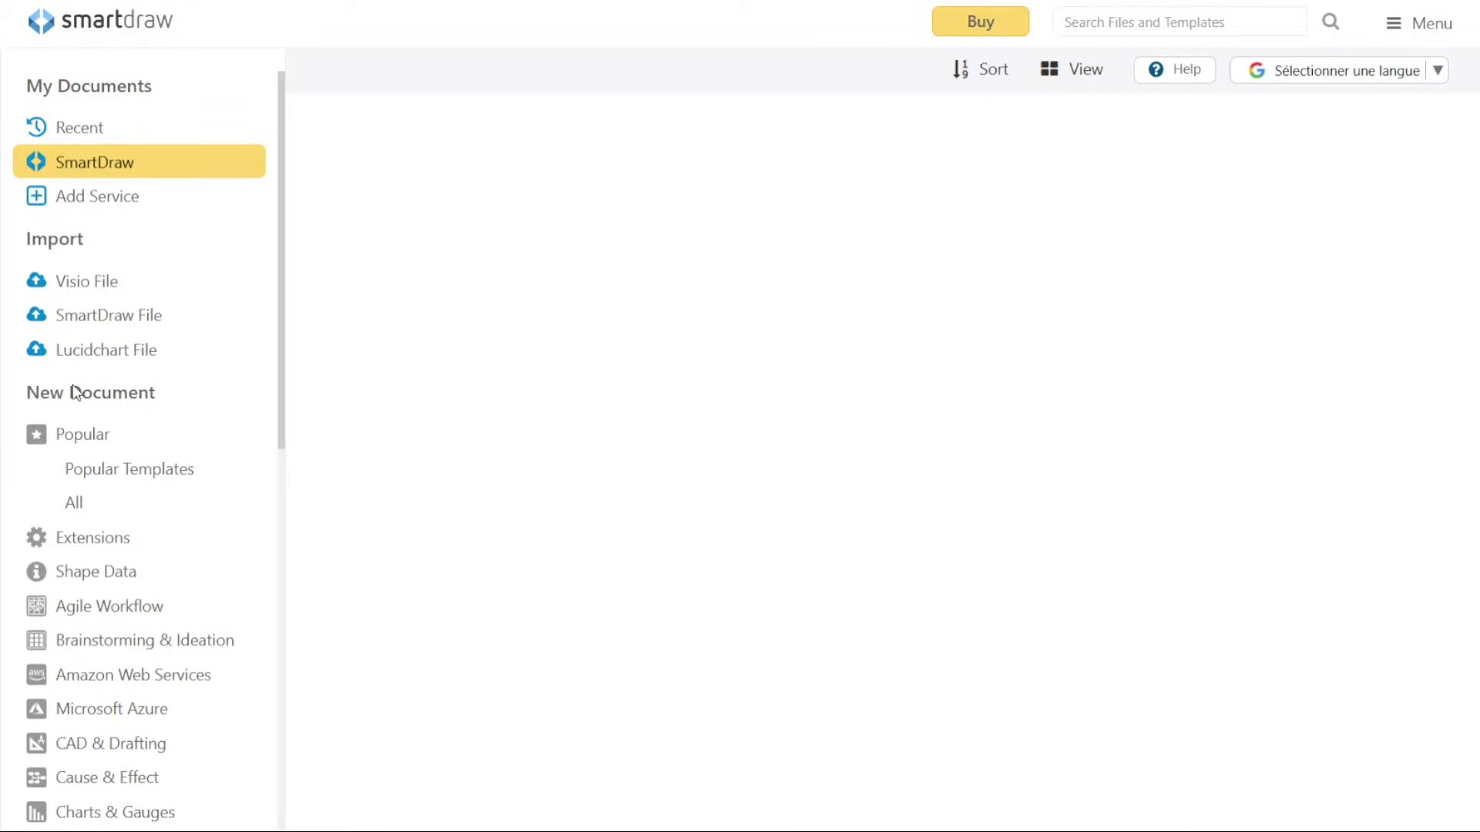
# Browse the Popular, Floor Plans, Shape Data and Charts & Gauges template categories
pyautogui.click(97, 439)
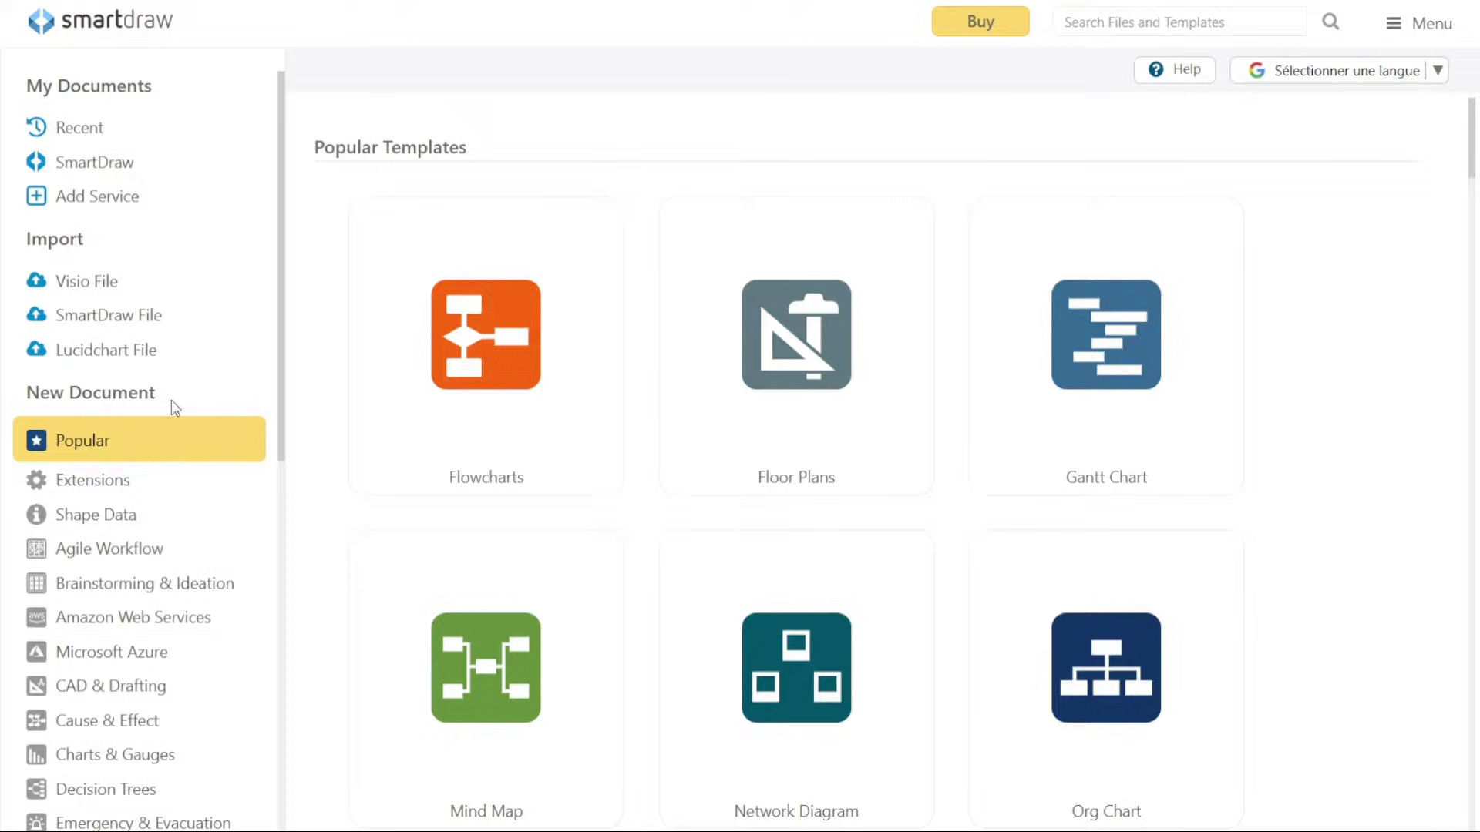
pyautogui.click(779, 328)
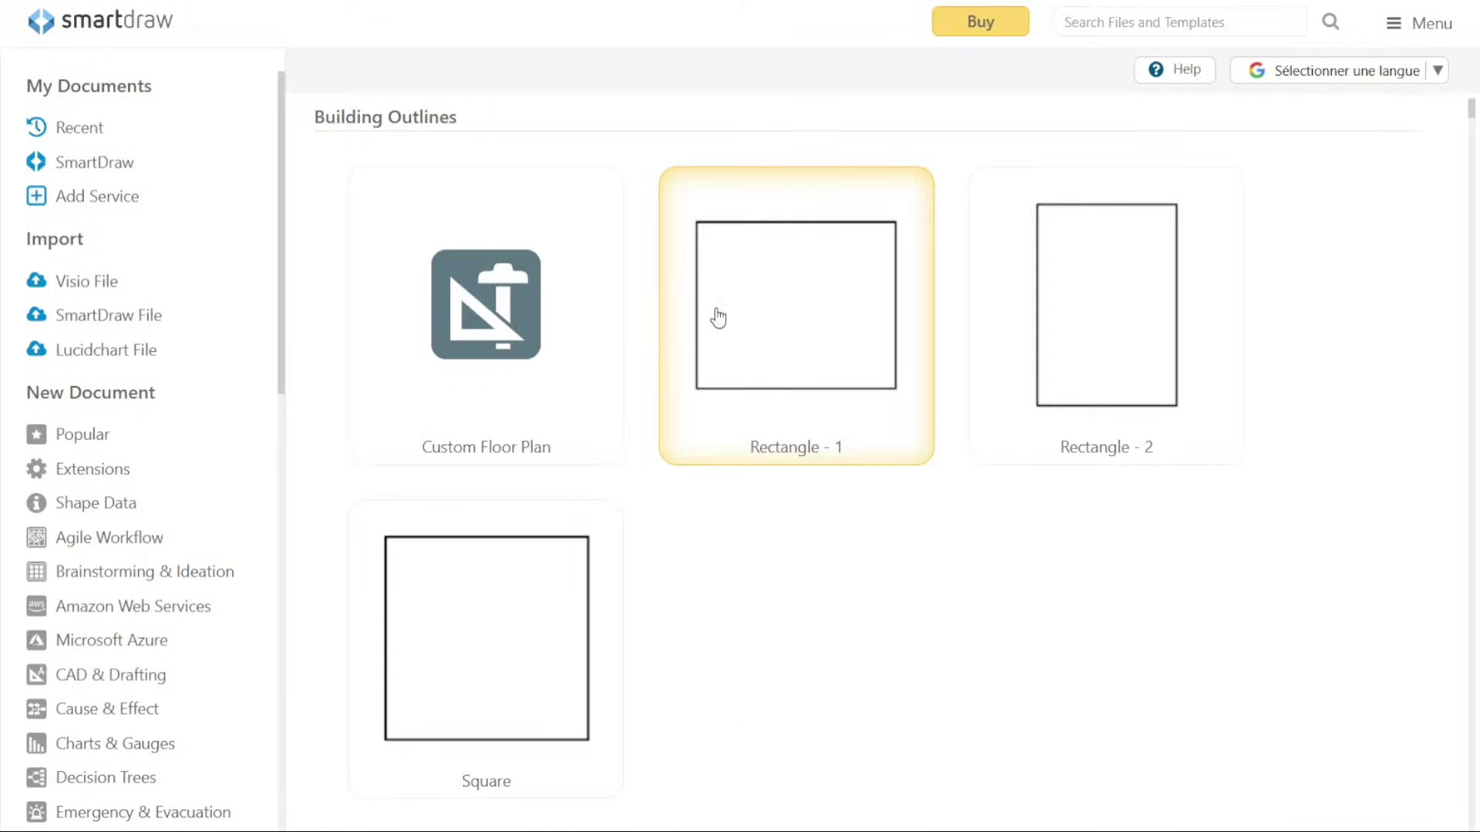
pyautogui.click(96, 442)
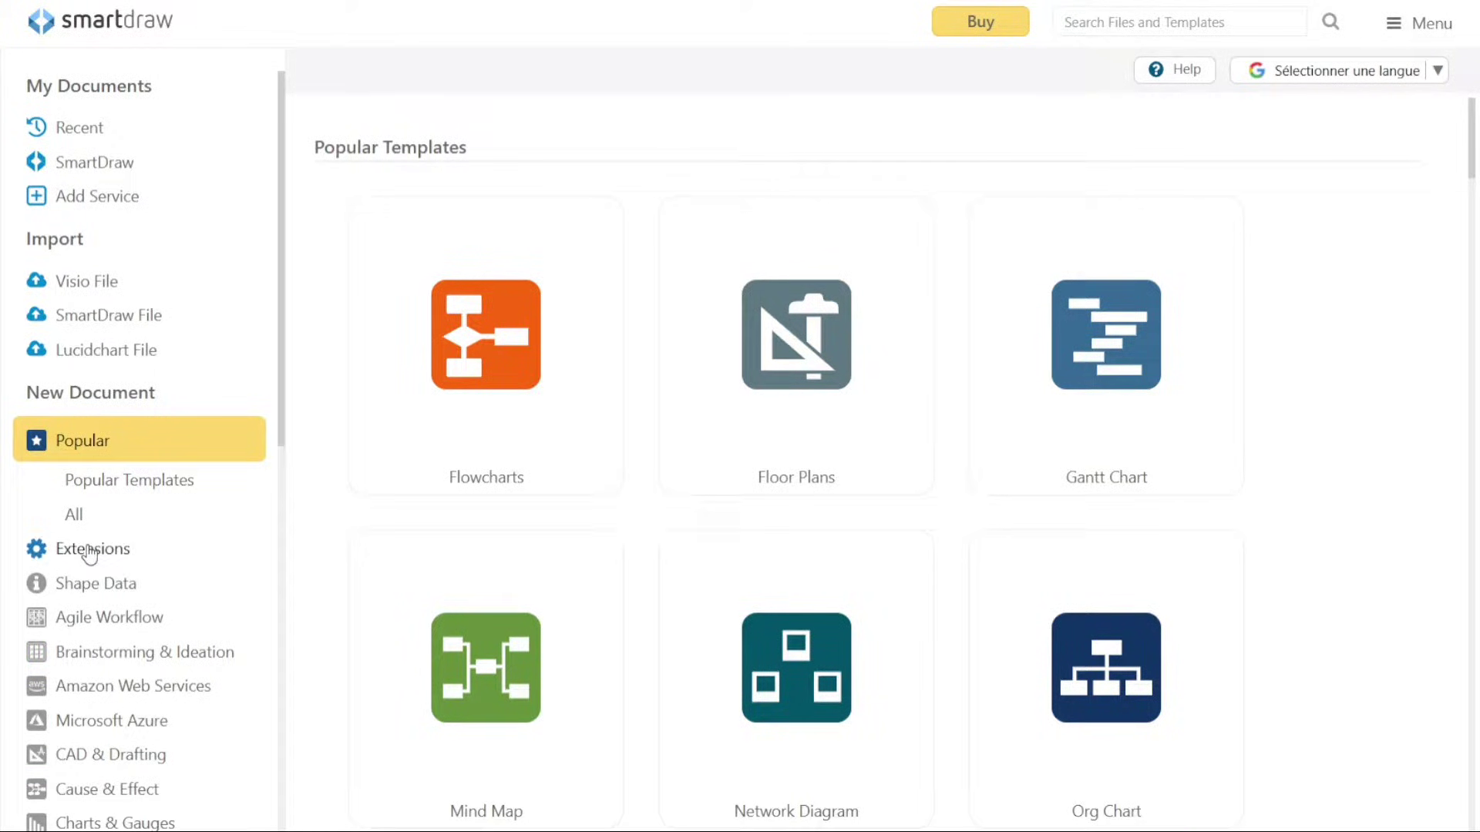
pyautogui.click(105, 591)
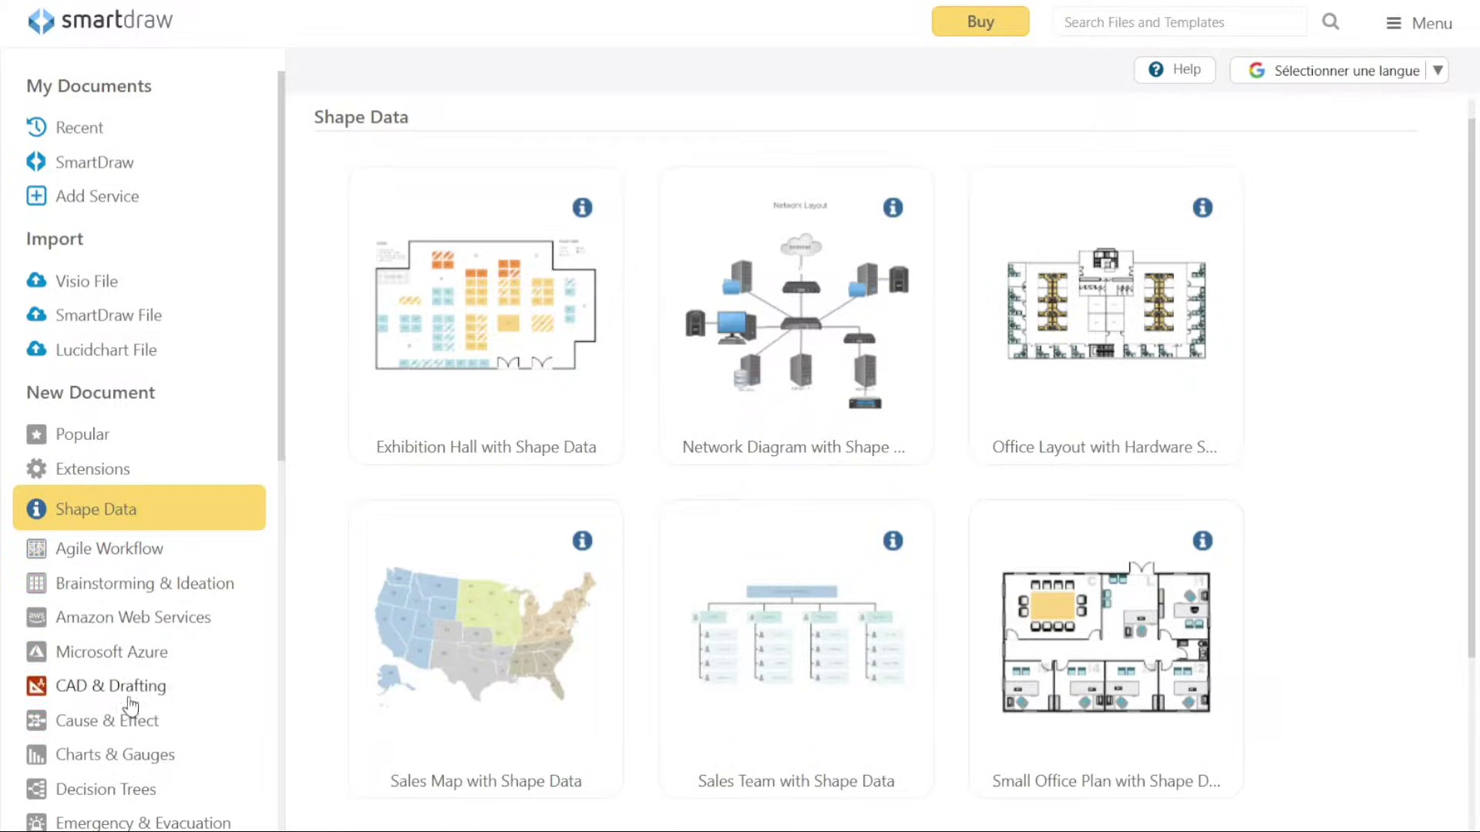
pyautogui.click(116, 757)
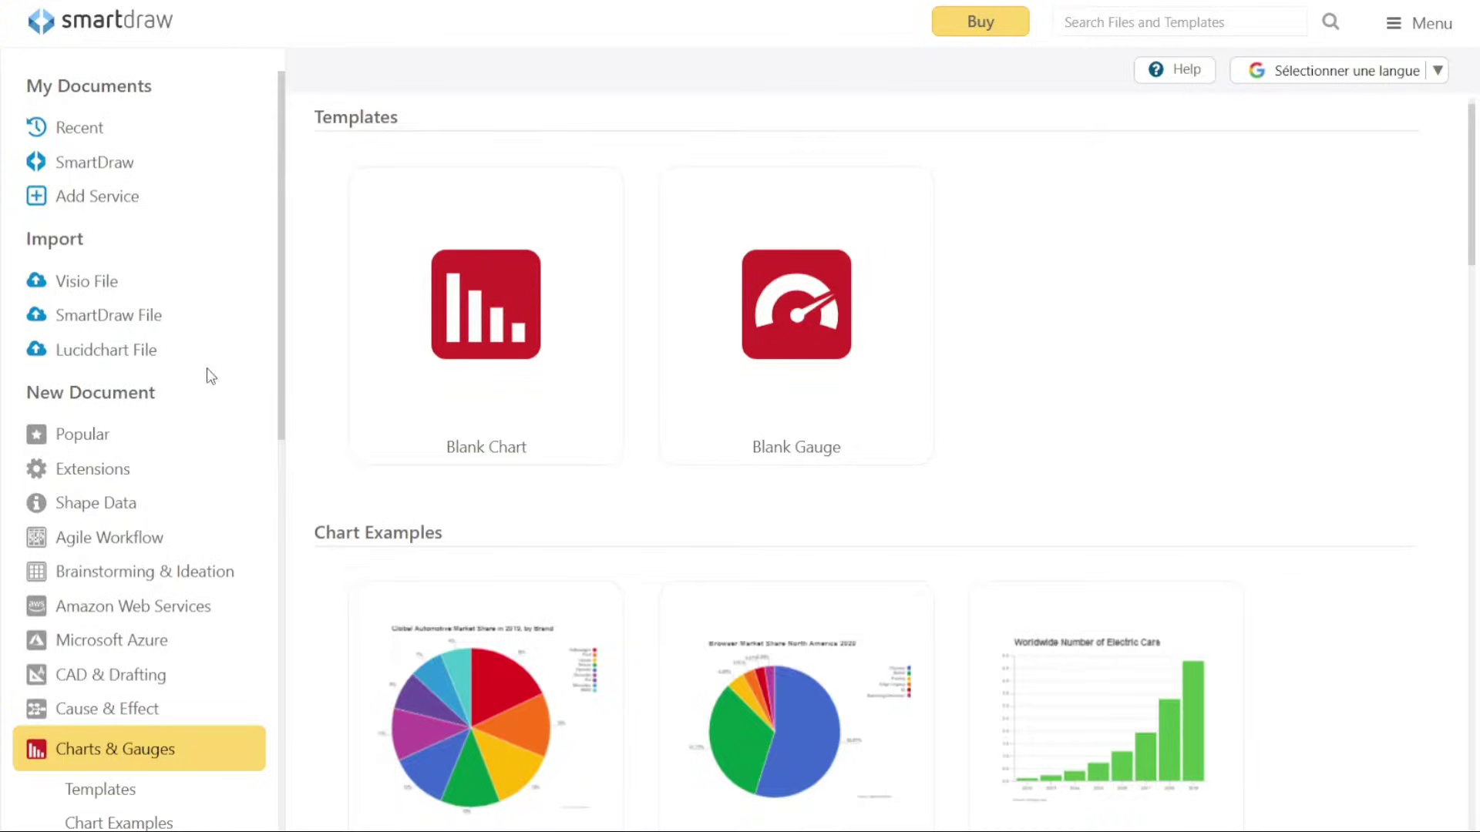
# View Recent documents, opening the translation list and the layout options, then close them
pyautogui.click(96, 133)
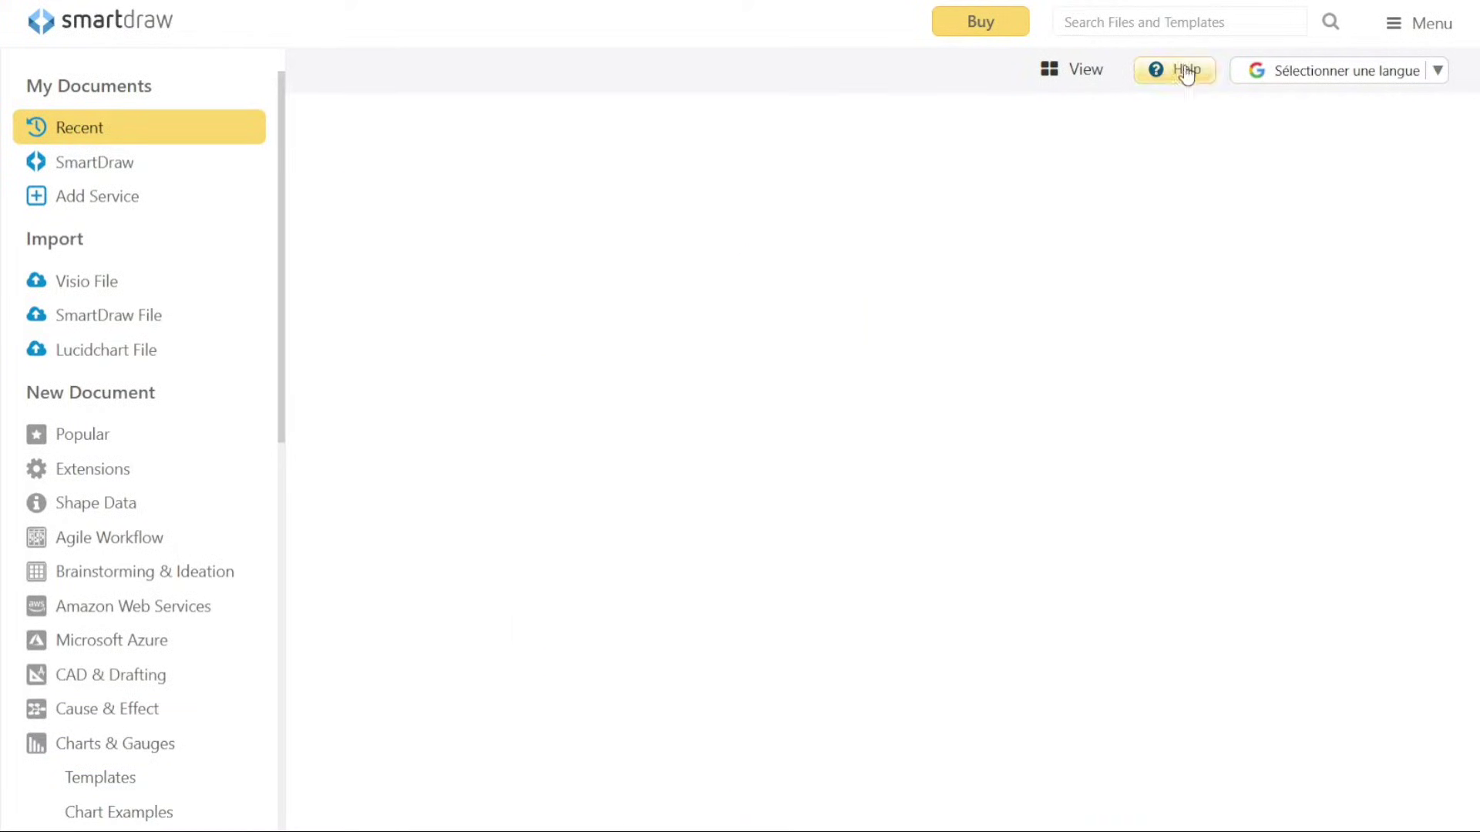
pyautogui.click(1331, 77)
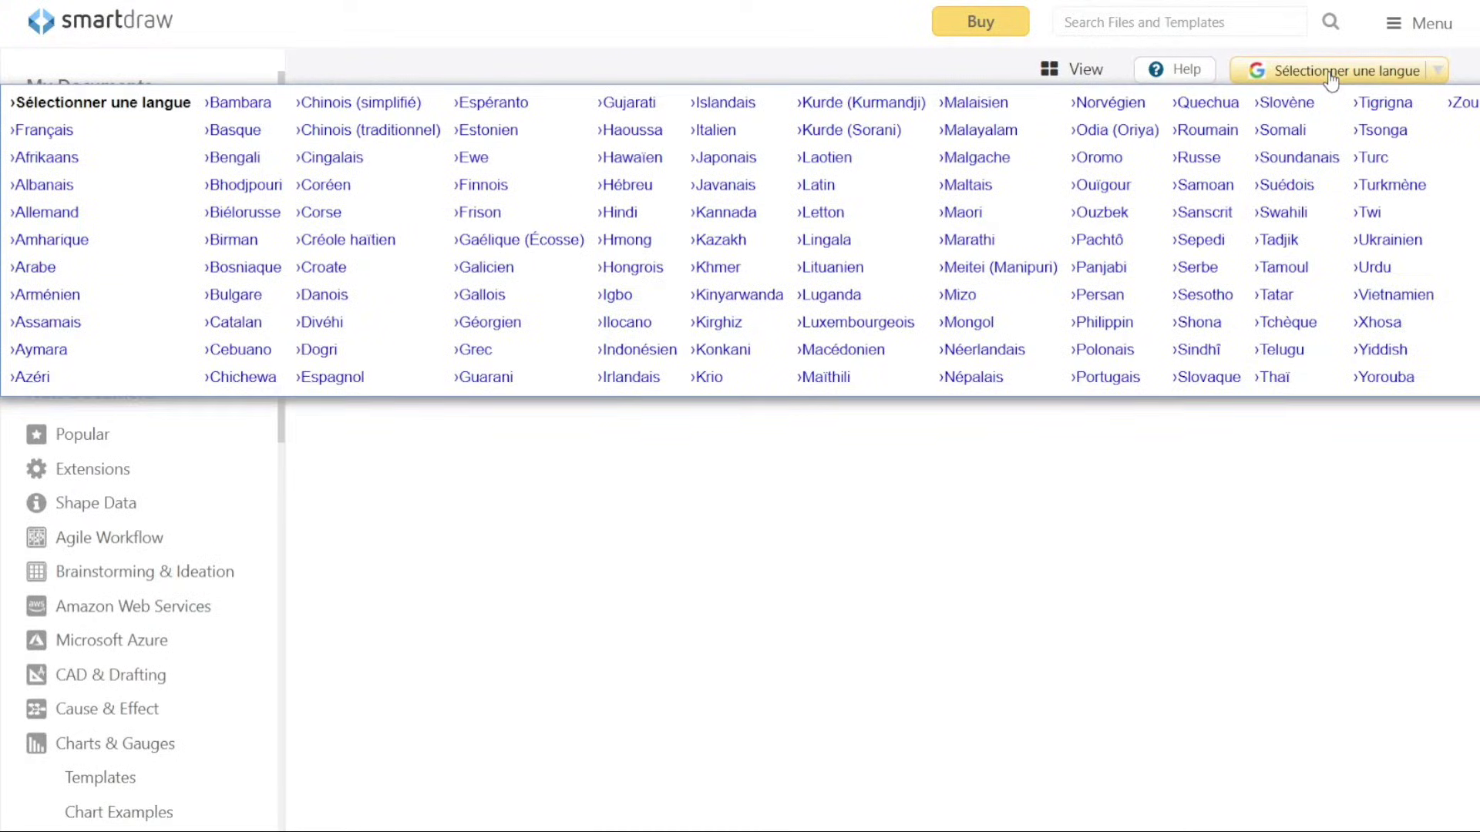
pyautogui.click(1050, 69)
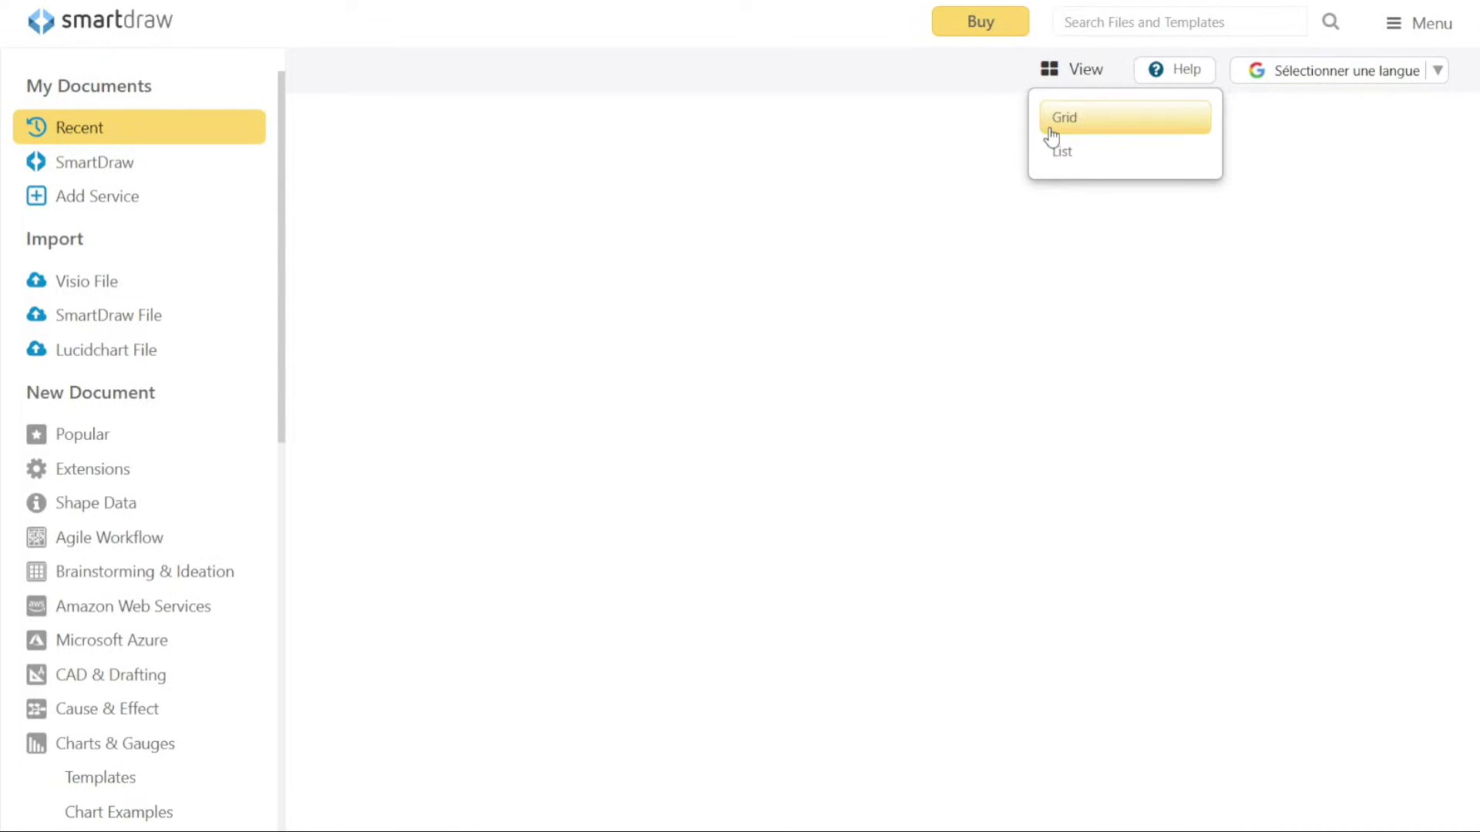
pyautogui.click(980, 110)
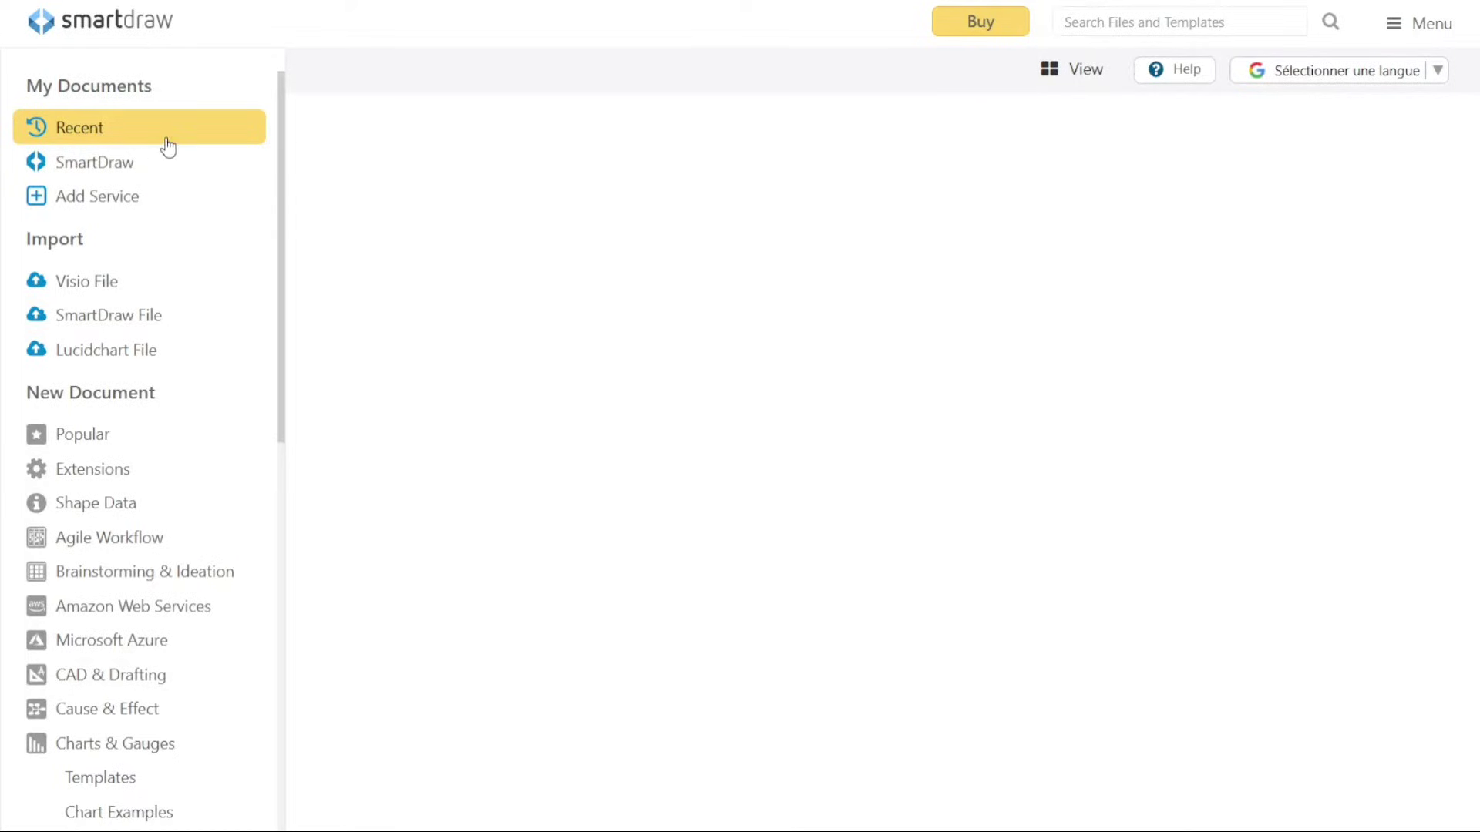
# Open the empty SmartDraw documents folder and close the Sort options without choosing one
pyautogui.click(143, 162)
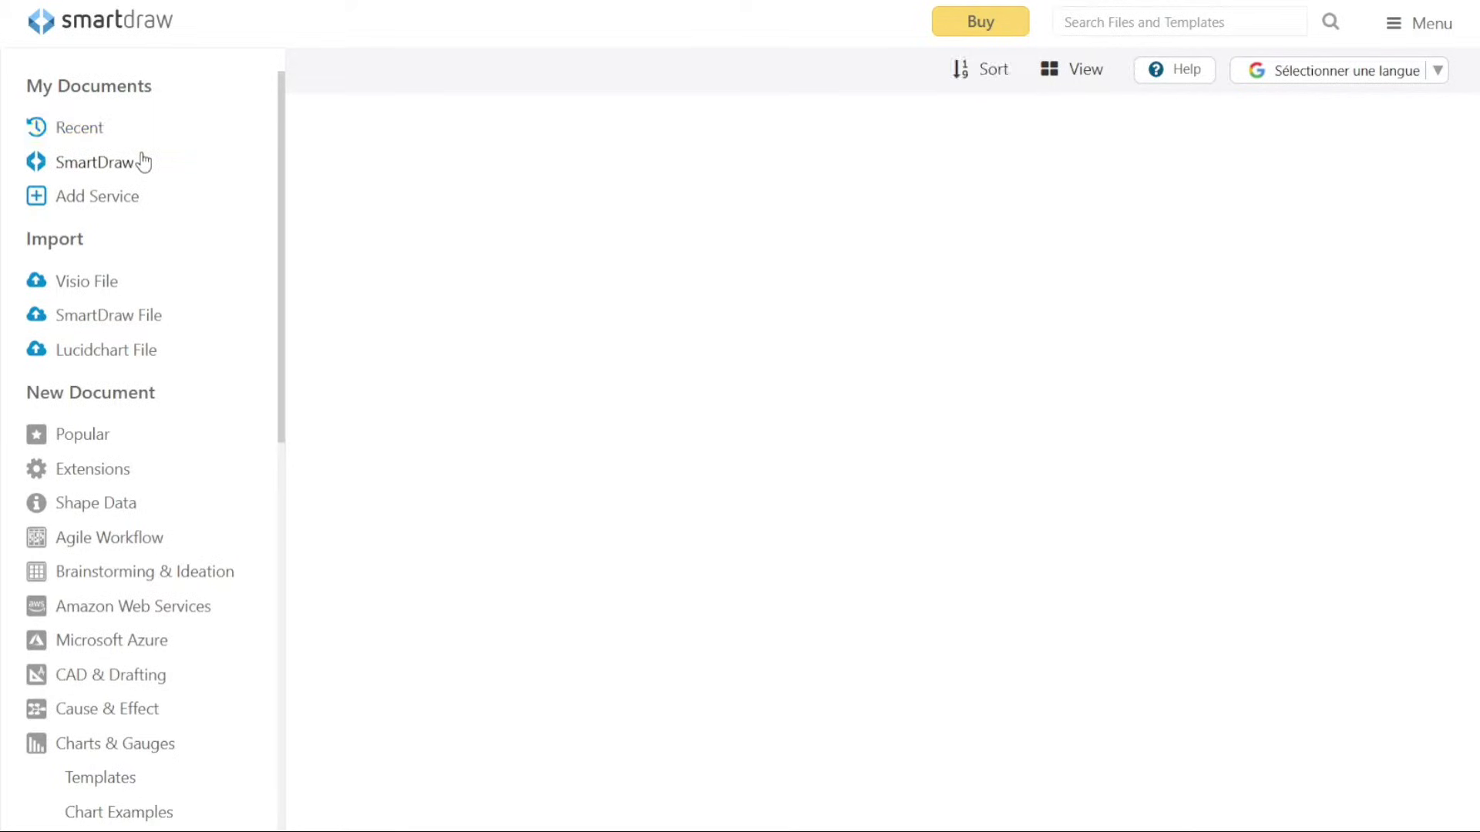
pyautogui.click(992, 81)
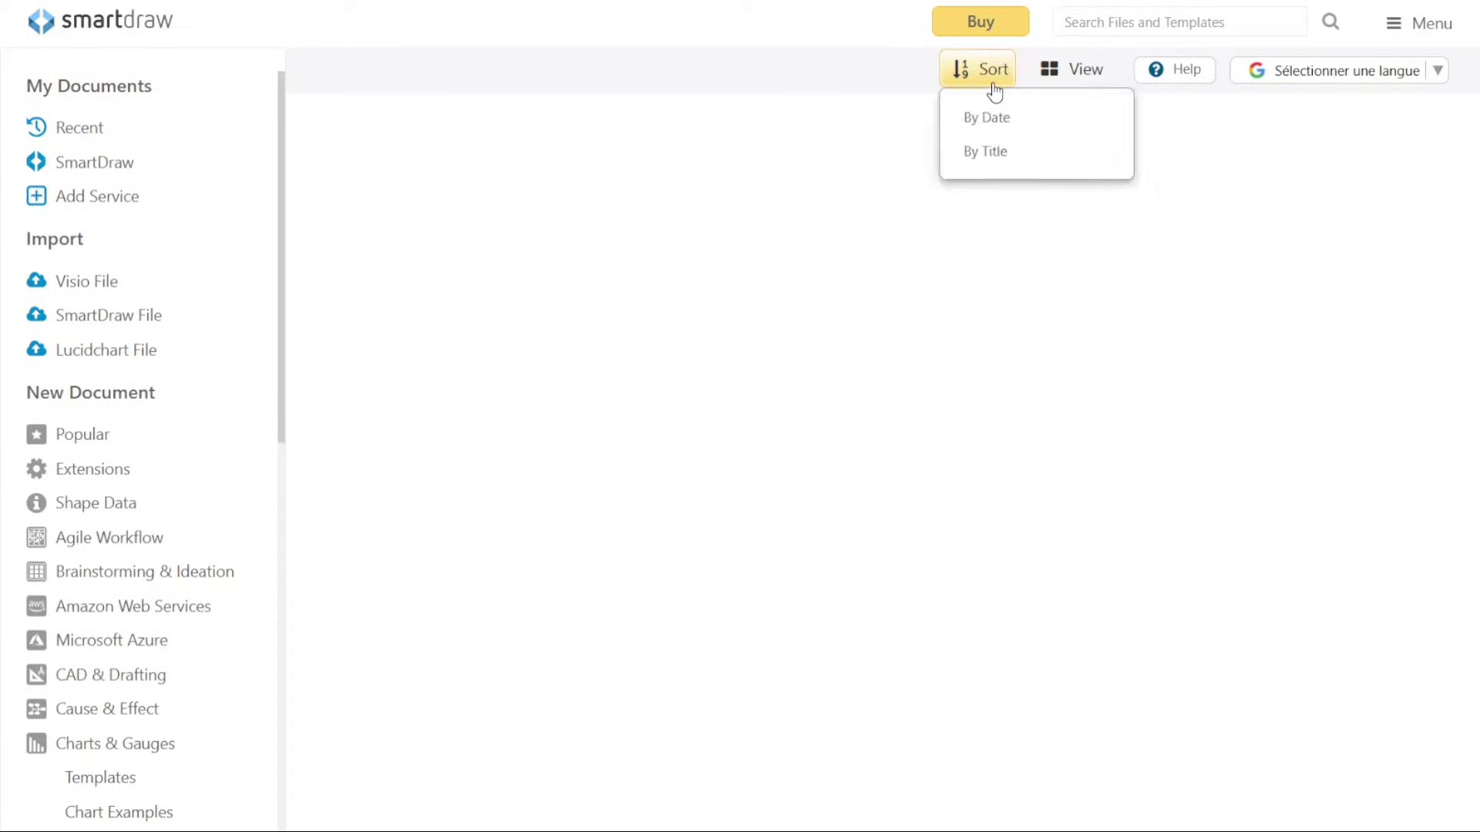
pyautogui.click(737, 187)
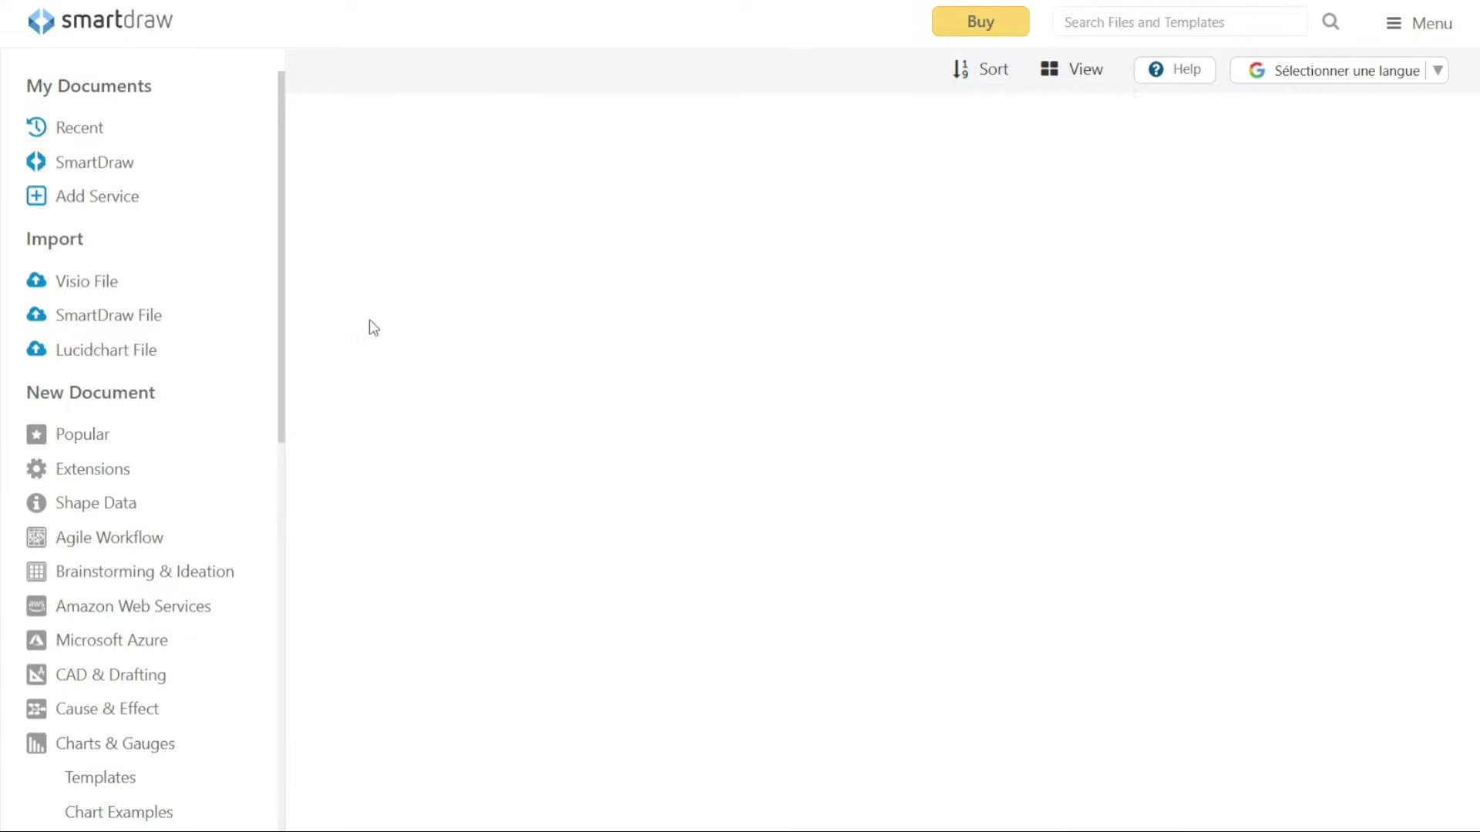
# Show the Popular templates for a new document and scroll through the gallery
pyautogui.click(66, 433)
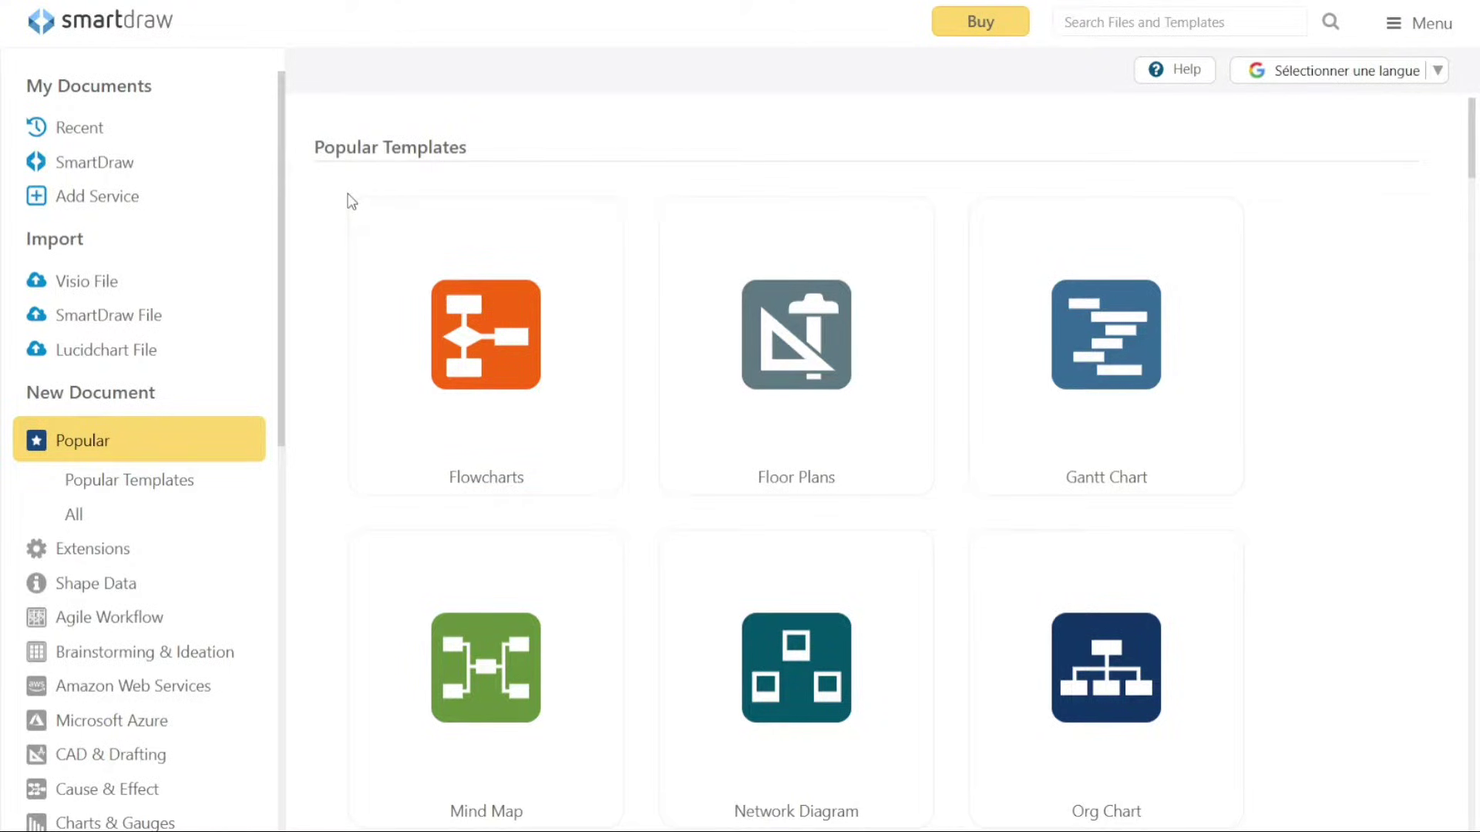
pyautogui.scroll(-1, 350, 199)
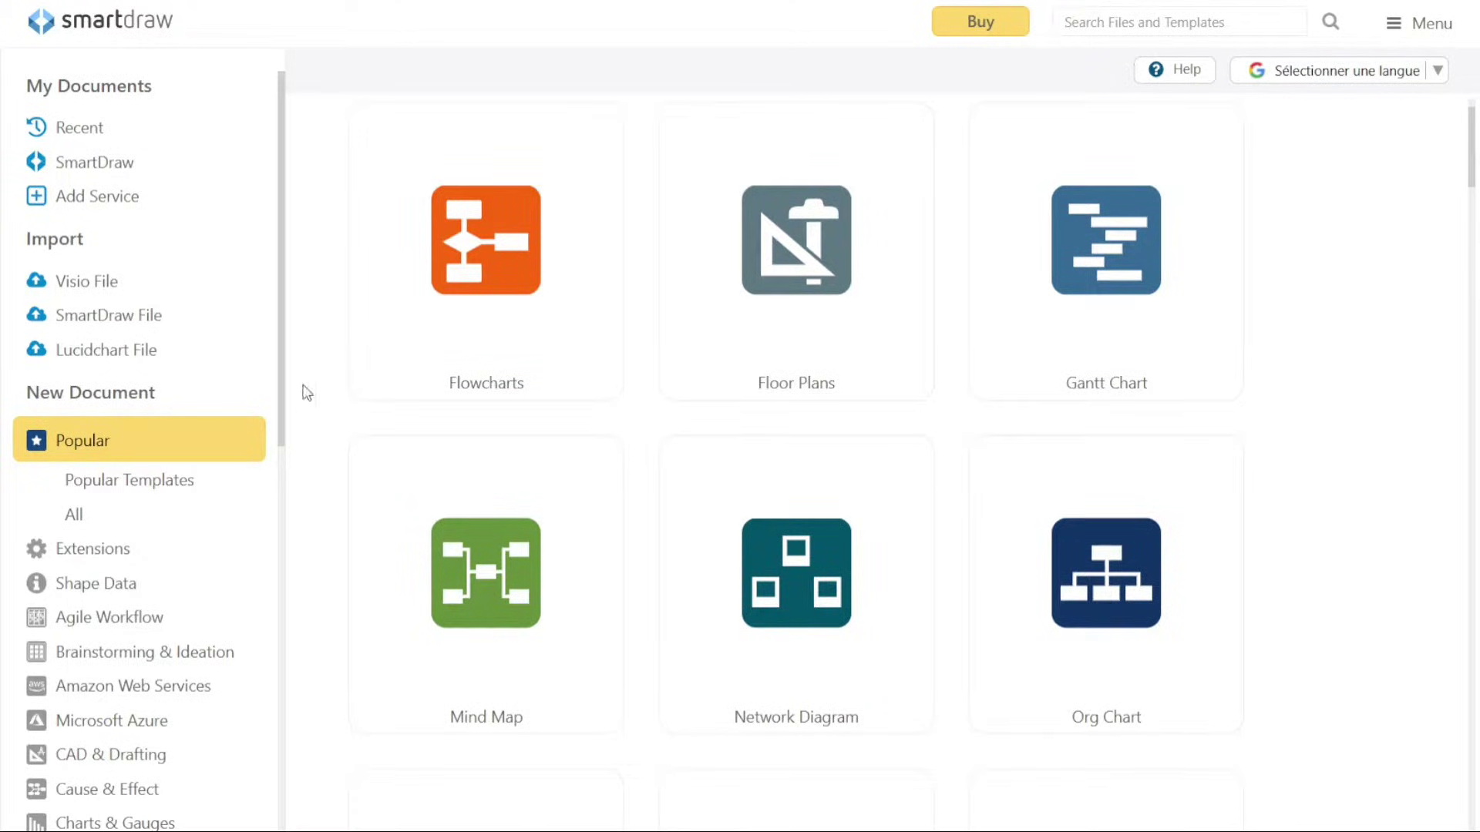
pyautogui.scroll(-5, 314, 313)
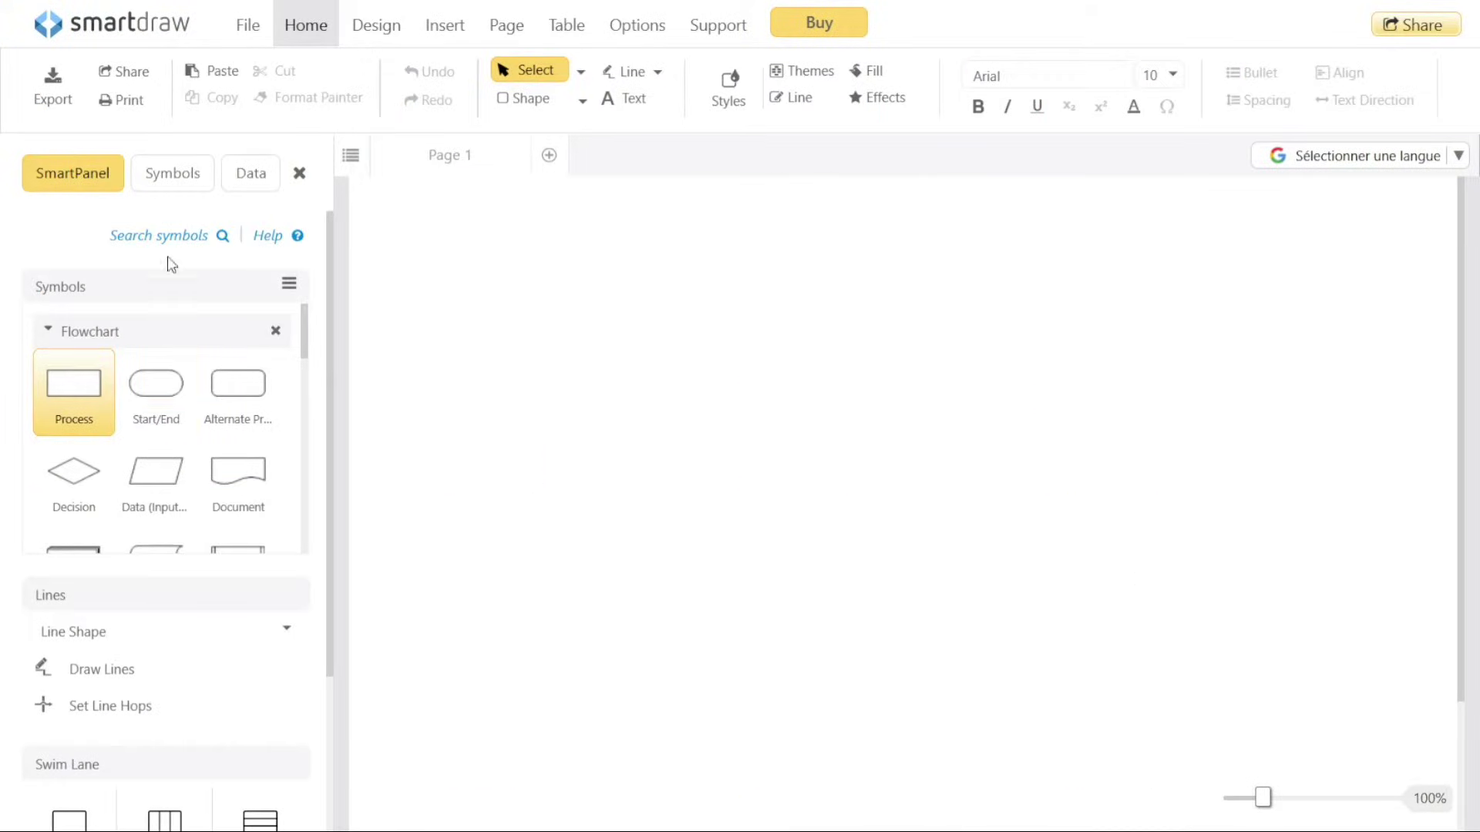
# Place a Start/End flowchart shape on the page and begin typing inside it
pyautogui.click(155, 394)
pyautogui.click(640, 332)
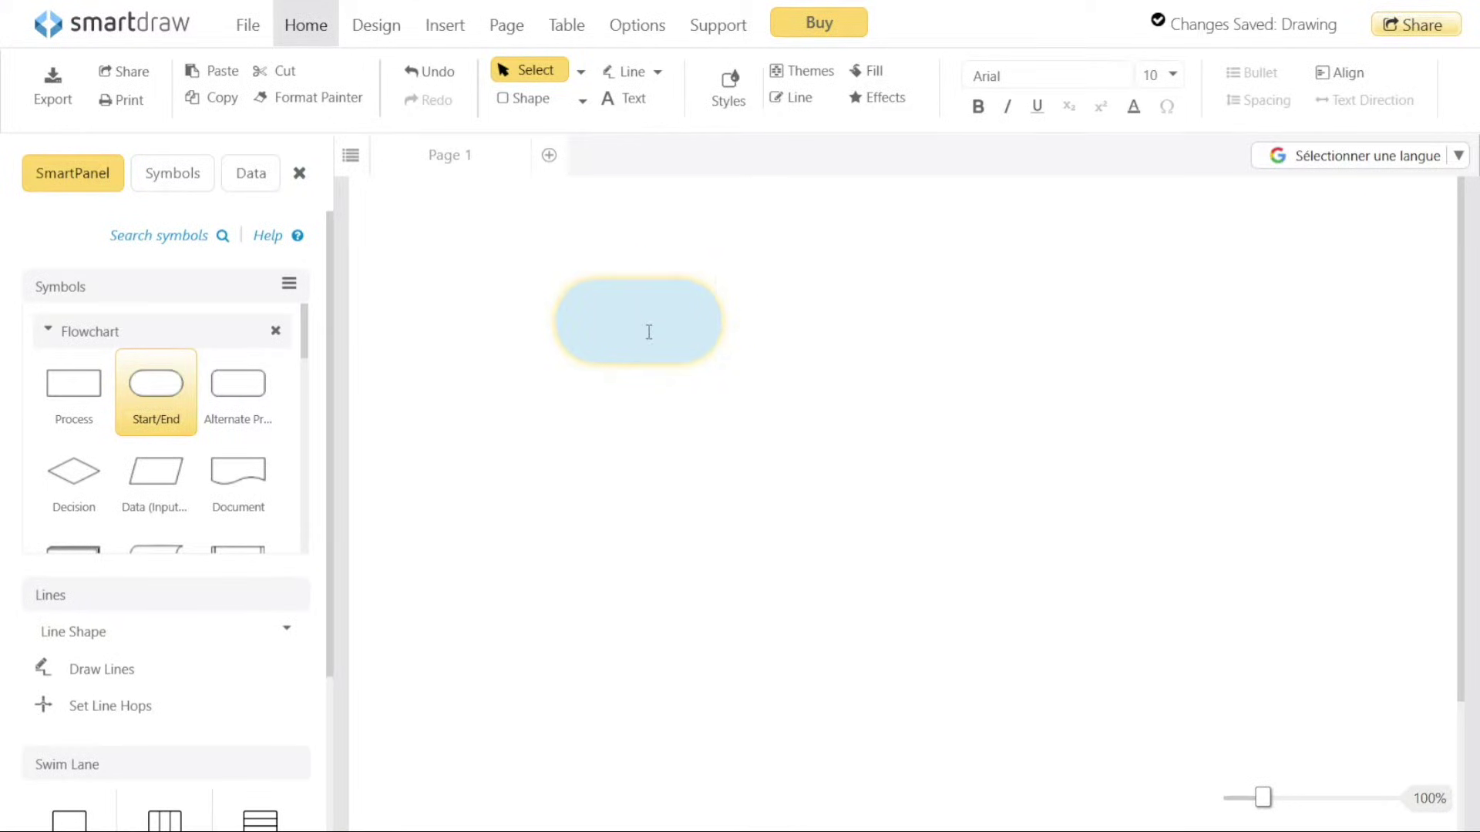
pyautogui.click(649, 332)
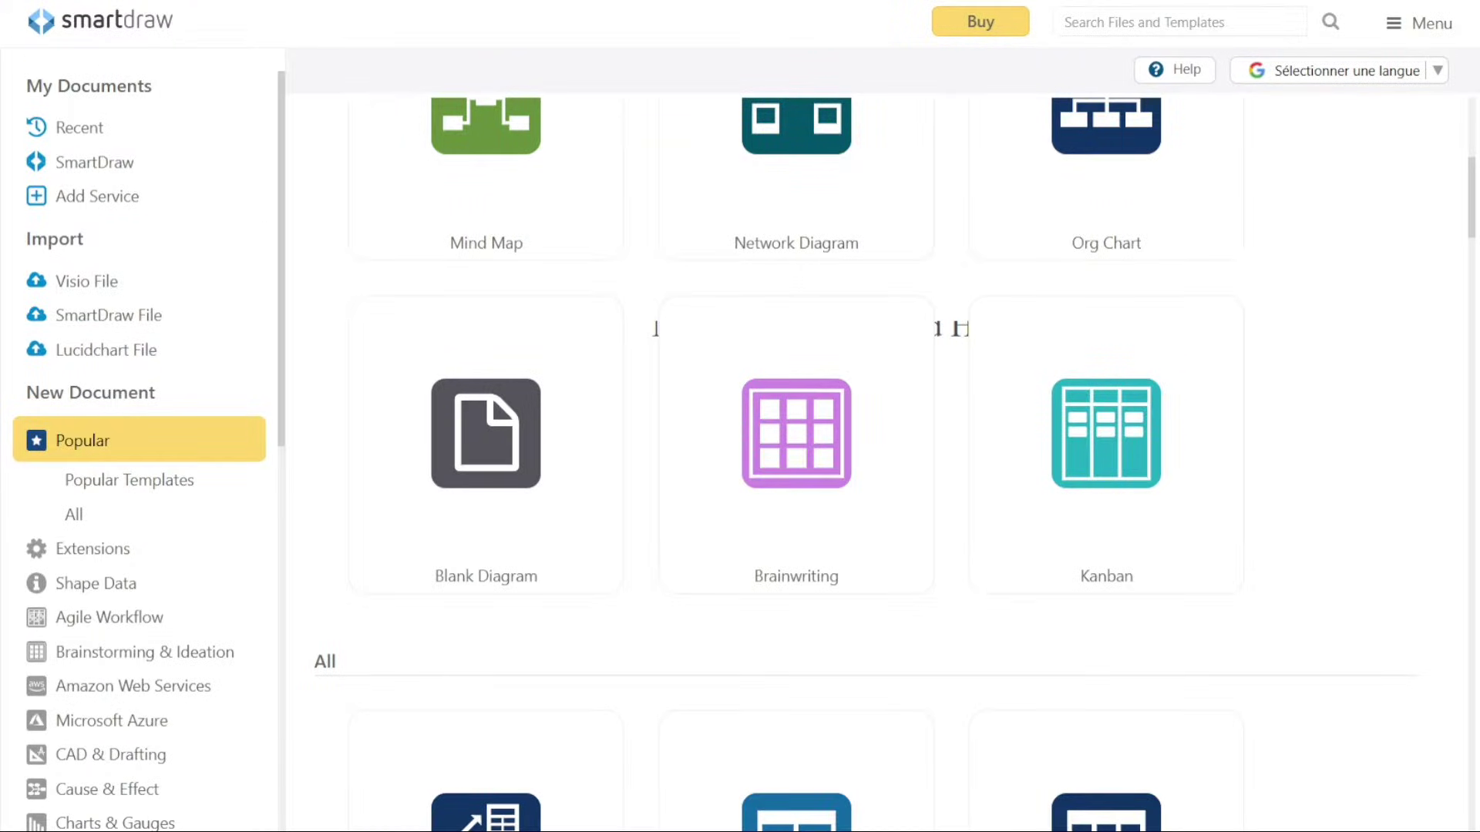
pyautogui.scroll(6, 327, 290)
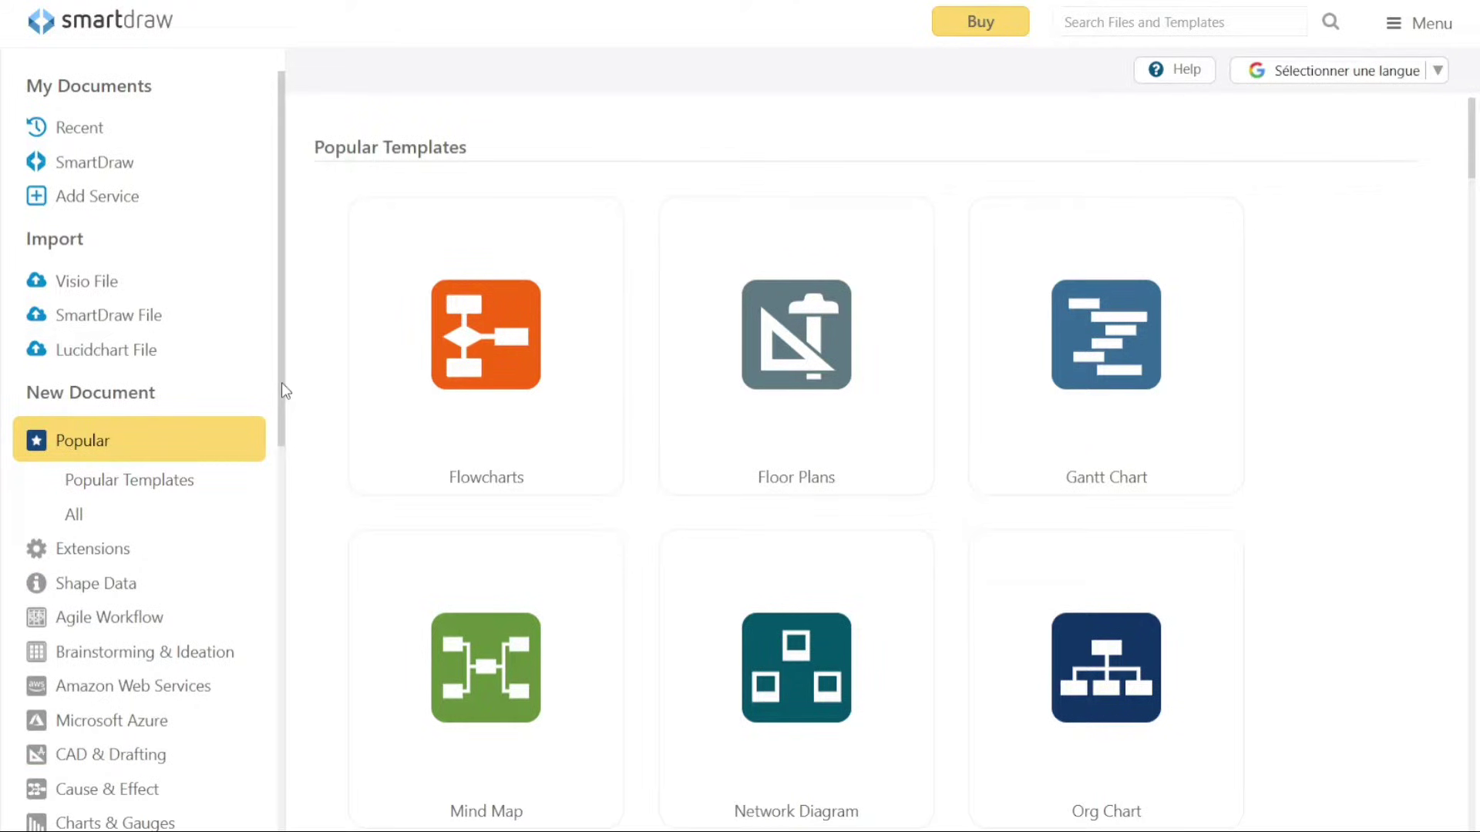
pyautogui.moveTo(280, 392); pyautogui.dragTo(274, 508)
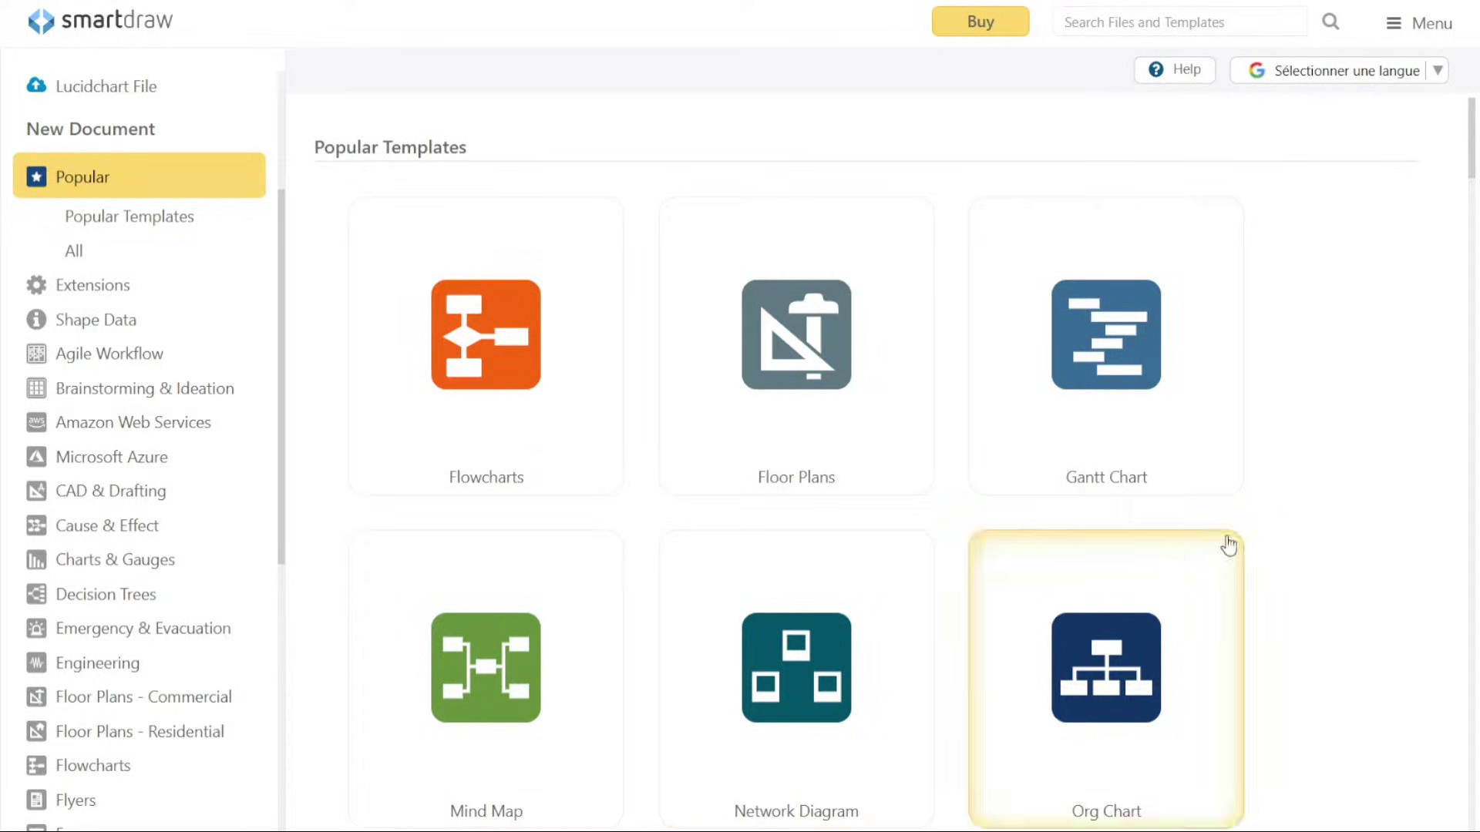
pyautogui.scroll(-4, 1345, 461)
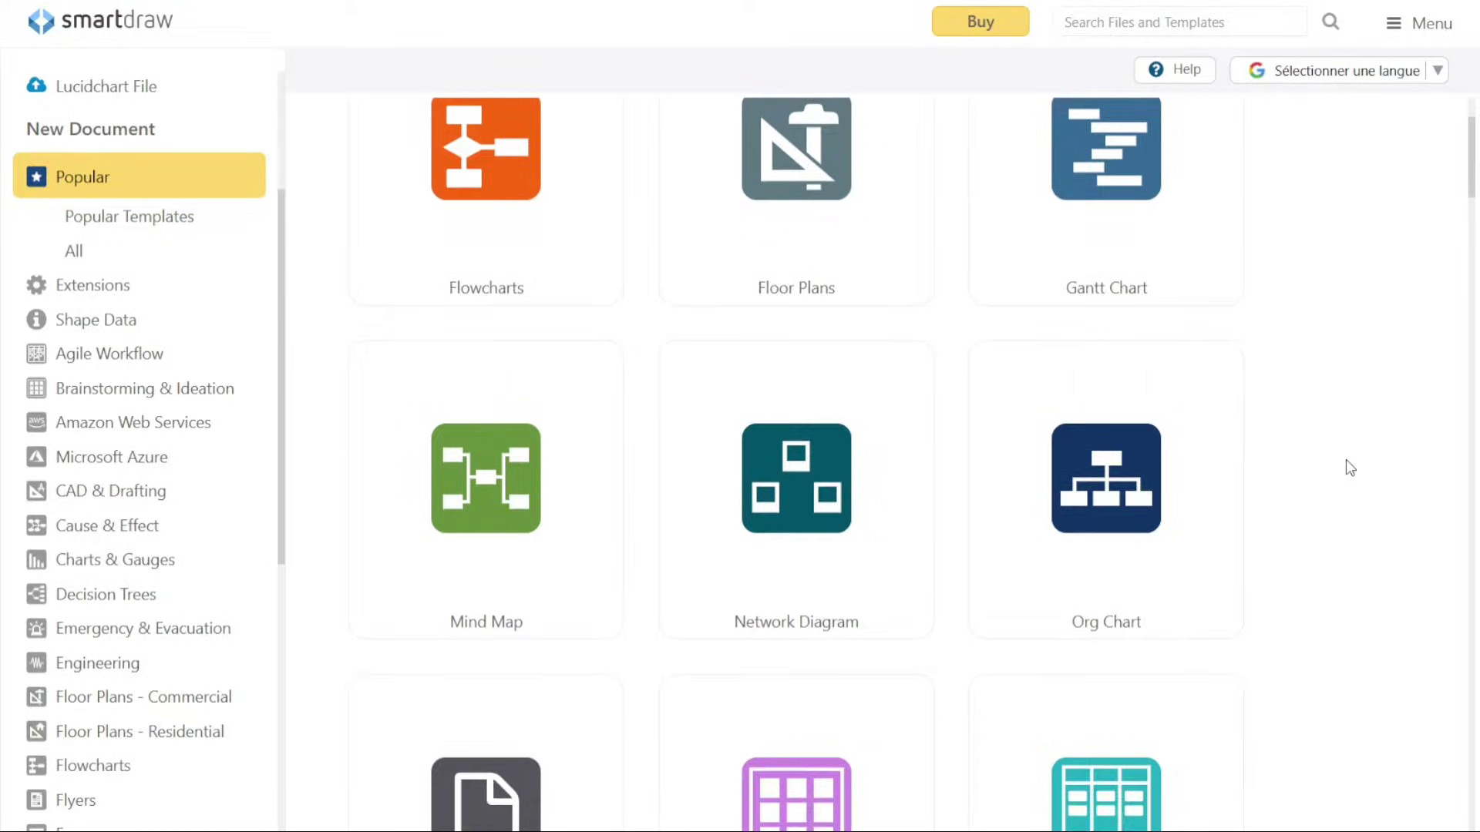
pyautogui.scroll(-3, 1345, 459)
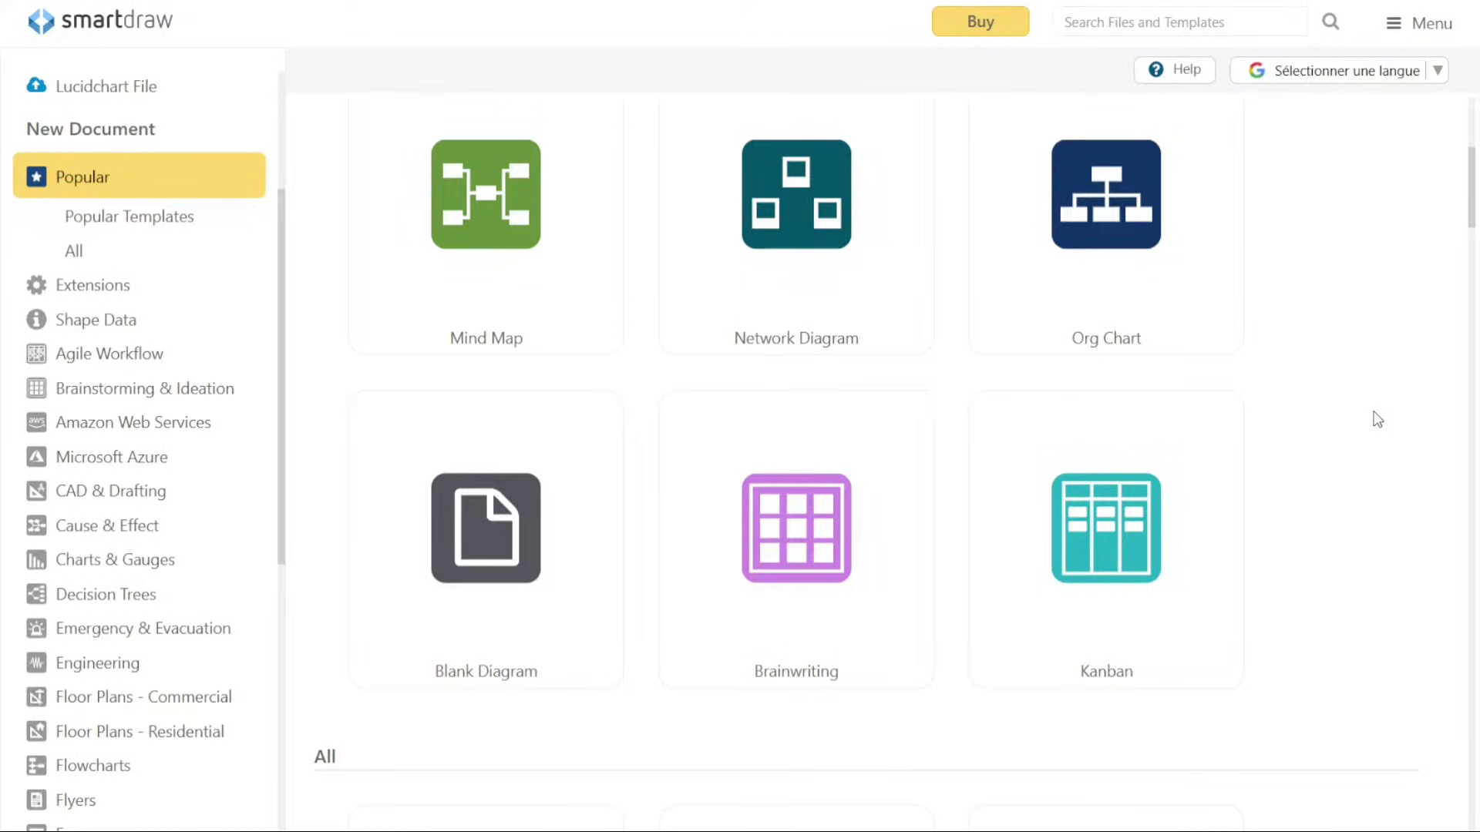
pyautogui.scroll(-8, 1377, 418)
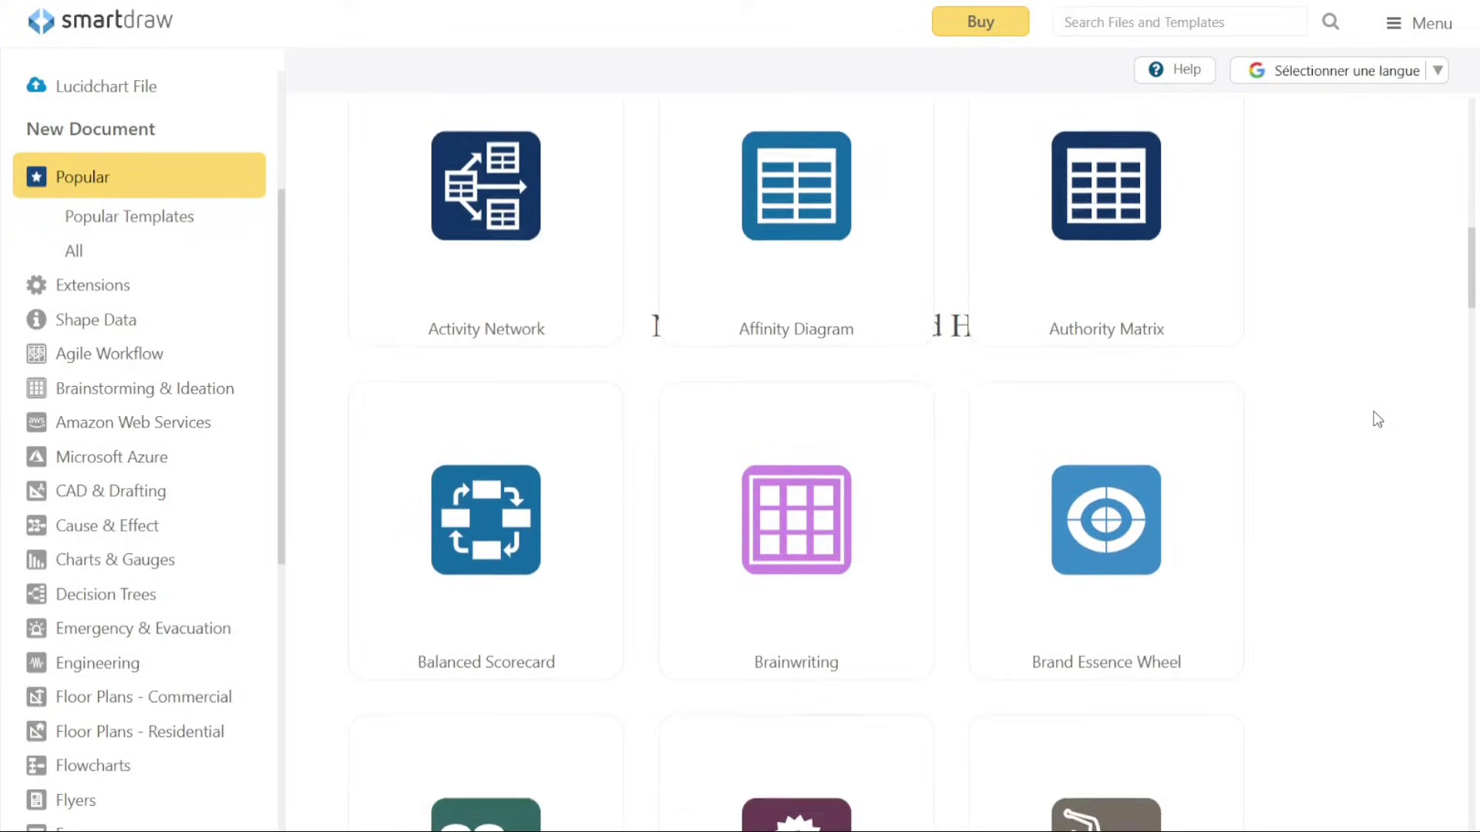
pyautogui.scroll(-4, 1378, 418)
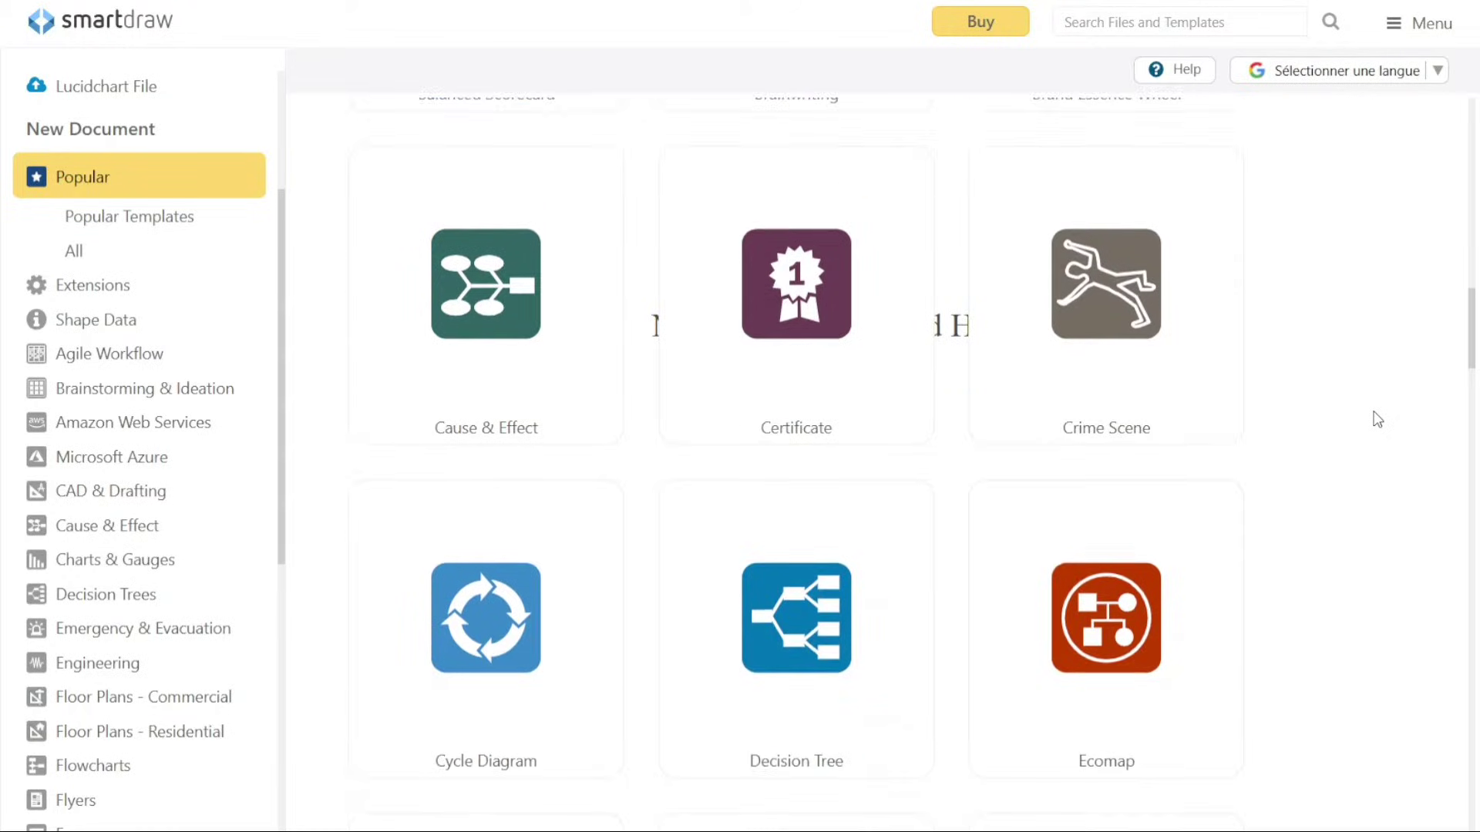
pyautogui.scroll(-11, 1377, 418)
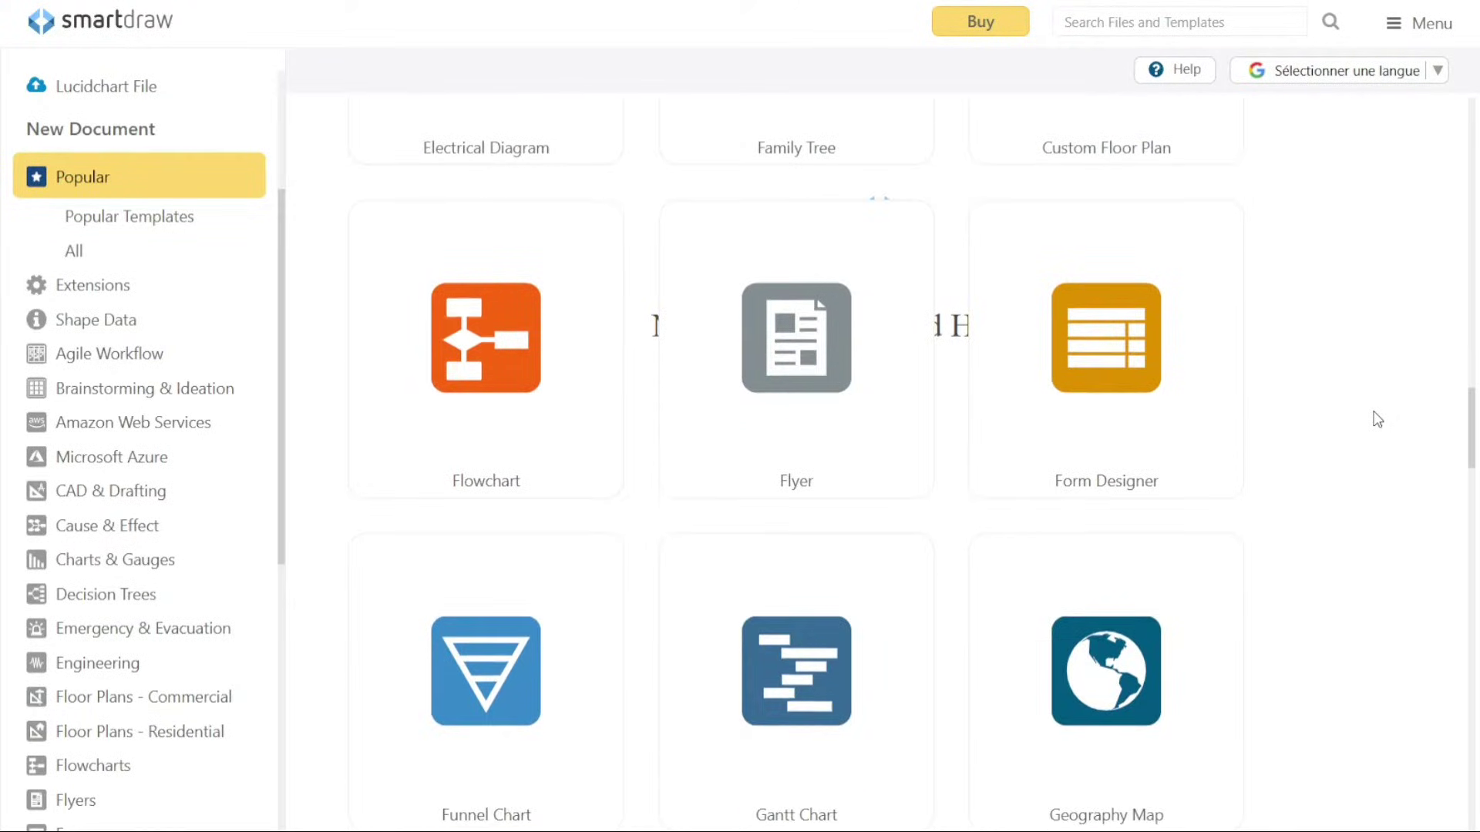
pyautogui.scroll(20, 1377, 418)
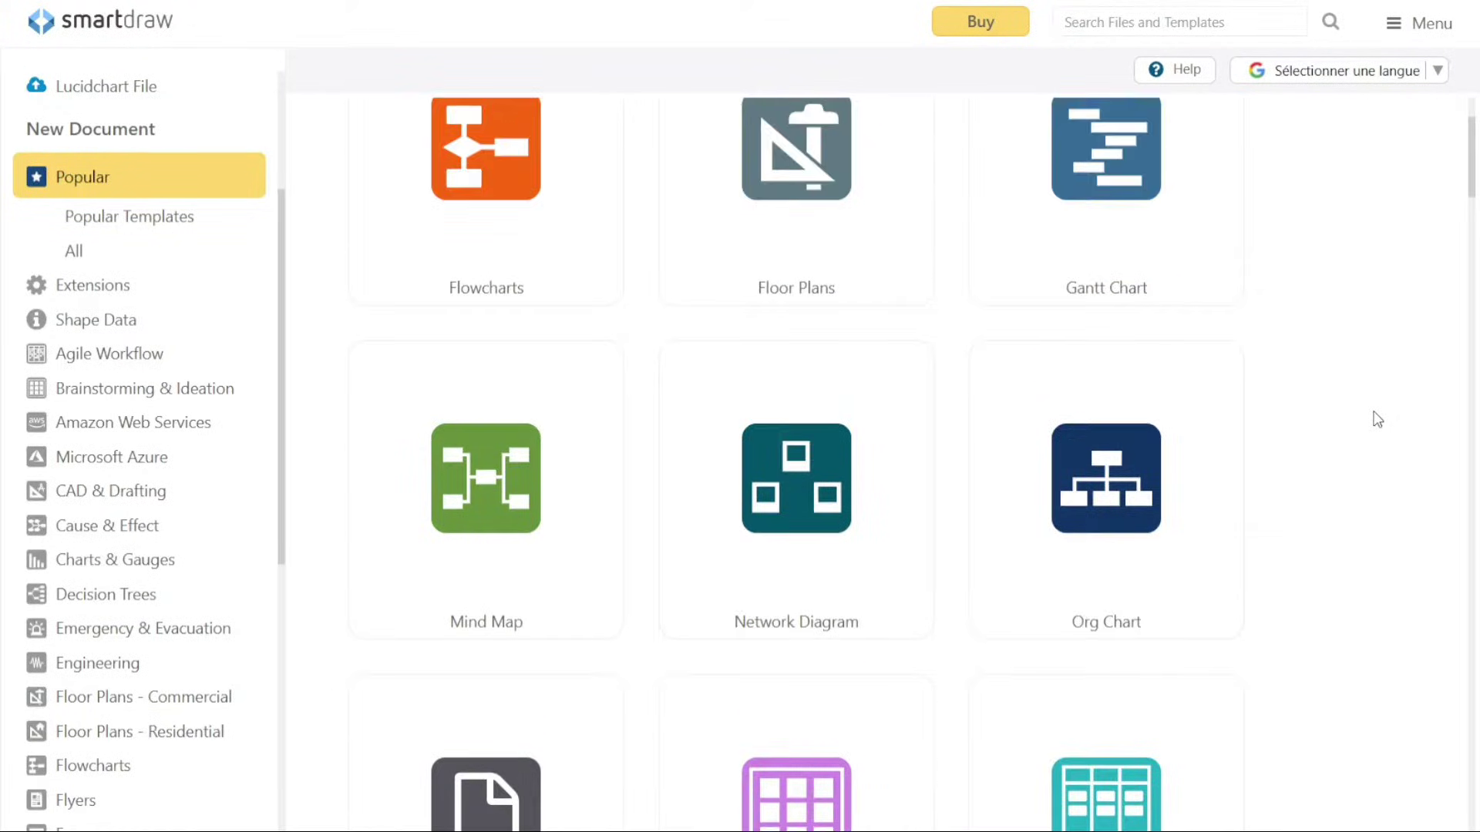
pyautogui.scroll(3, 1377, 418)
pyautogui.scroll(-1, 1377, 419)
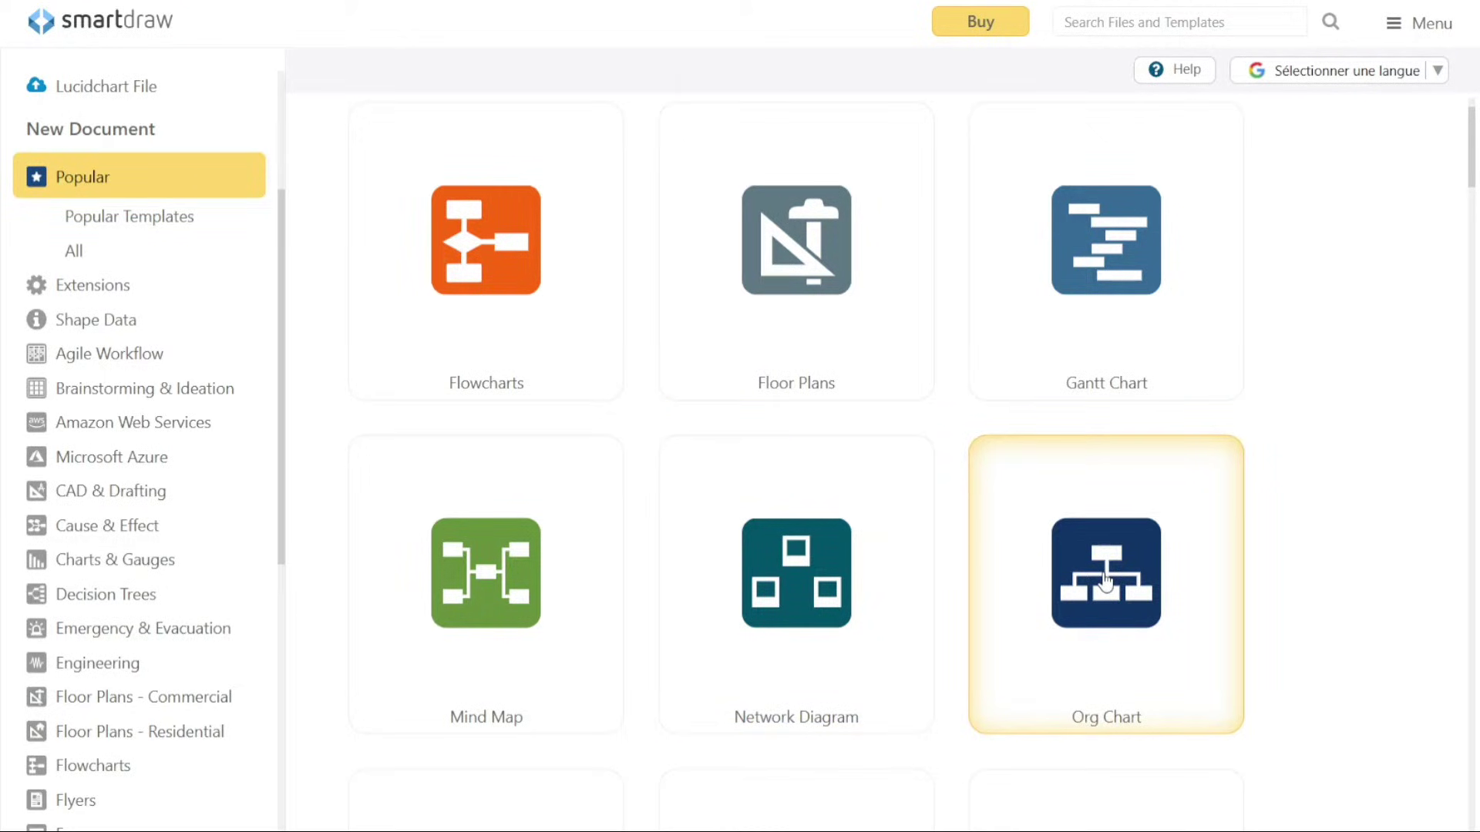
# Browse the Charts & Gauges templates, then return to the Popular templates
pyautogui.click(142, 561)
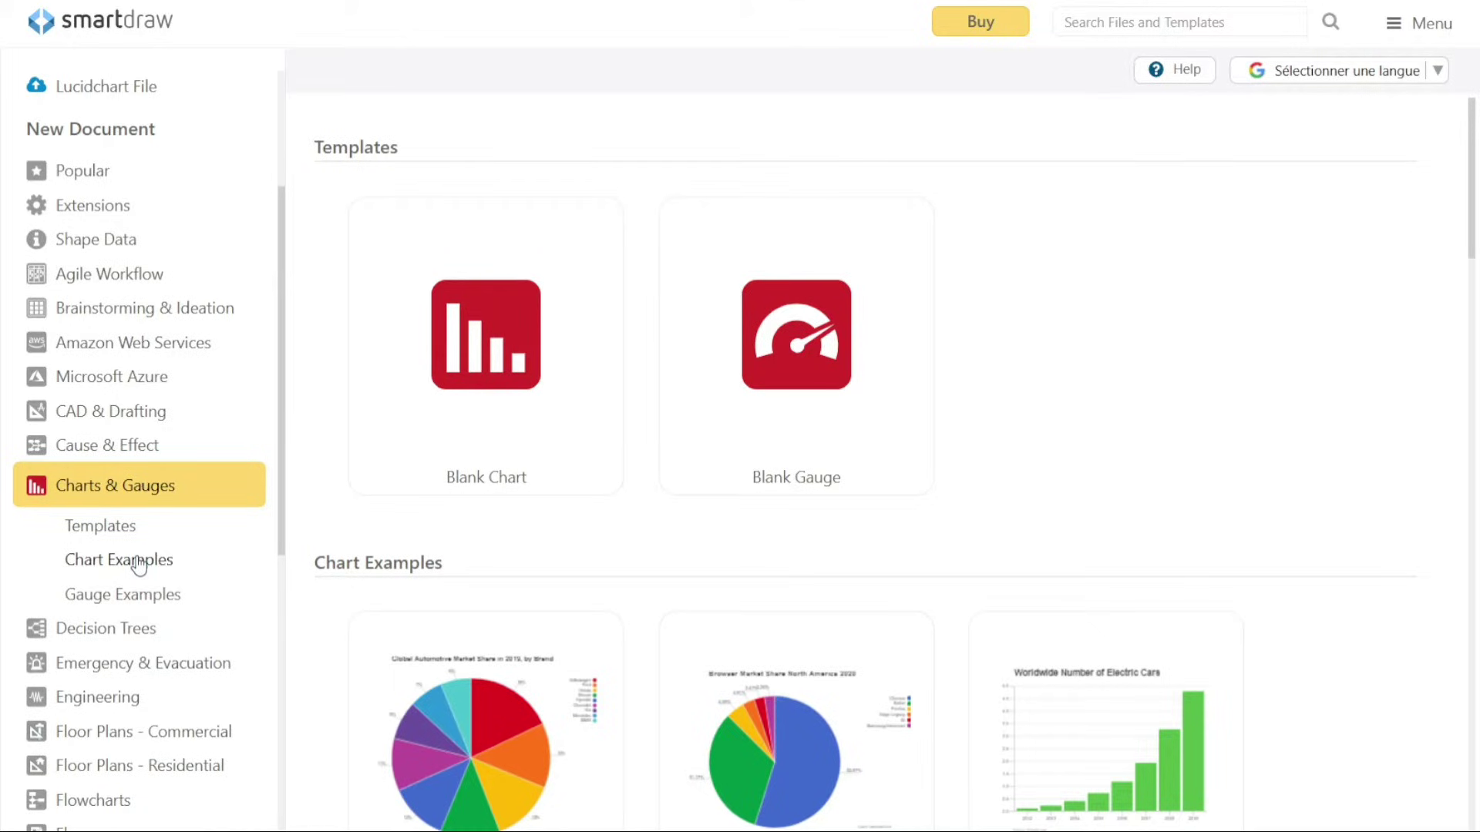
pyautogui.click(86, 171)
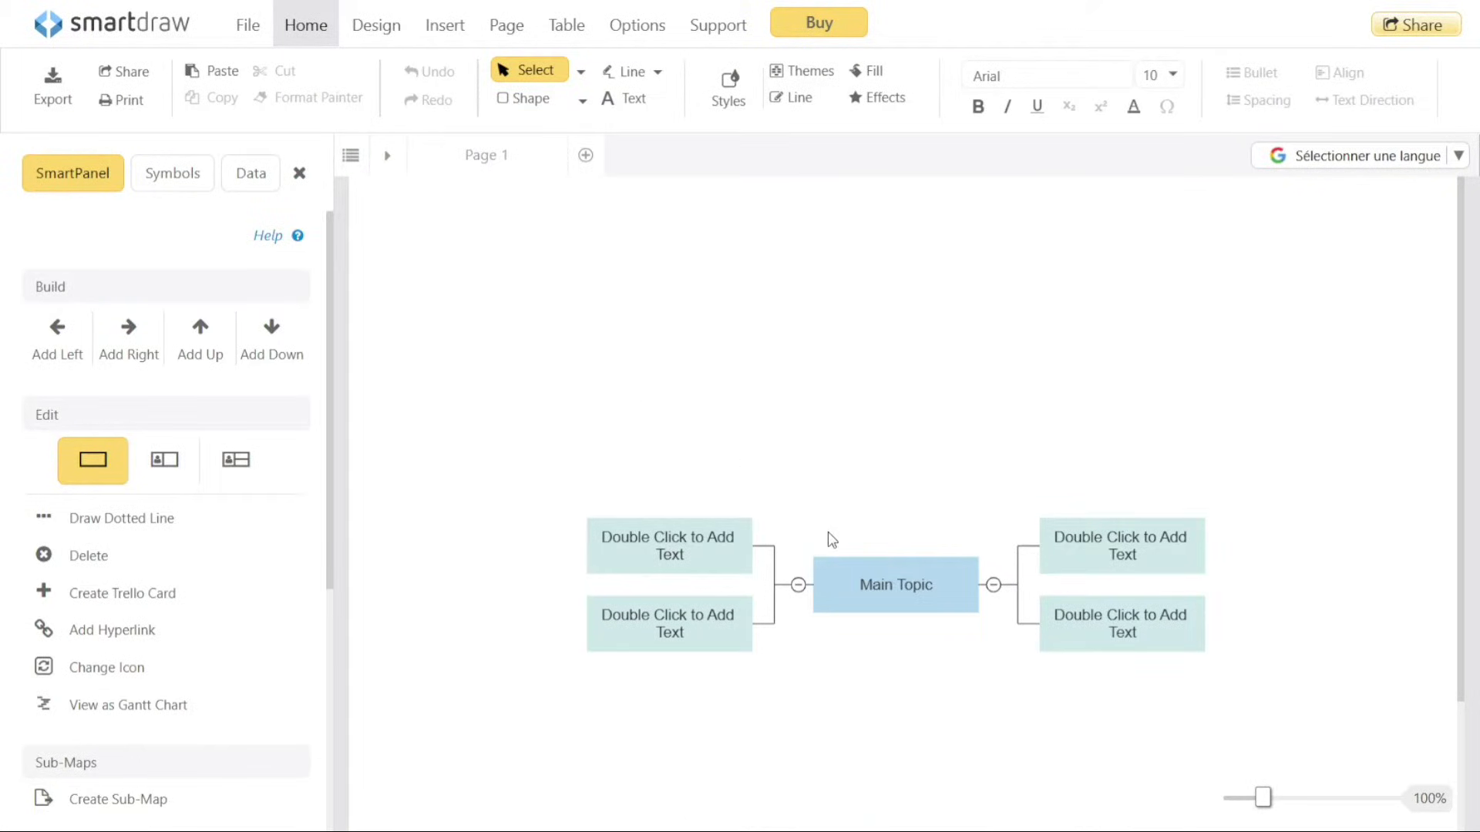
# Drag Main Topic to move the mind map higher and relabel the upper-left subtopic 'Text'
pyautogui.click(893, 582)
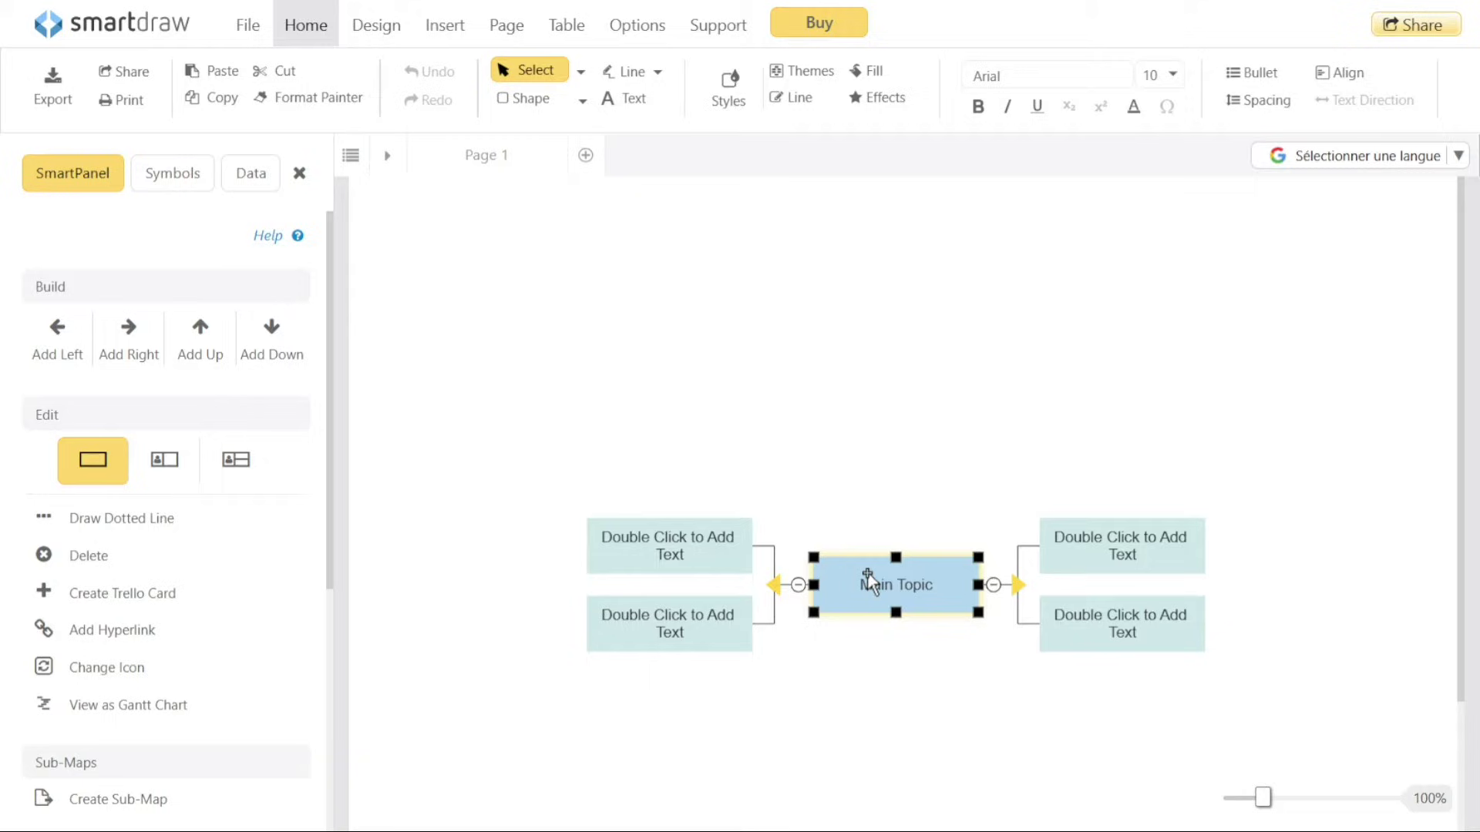
pyautogui.moveTo(867, 576); pyautogui.dragTo(852, 397)
pyautogui.click(818, 578)
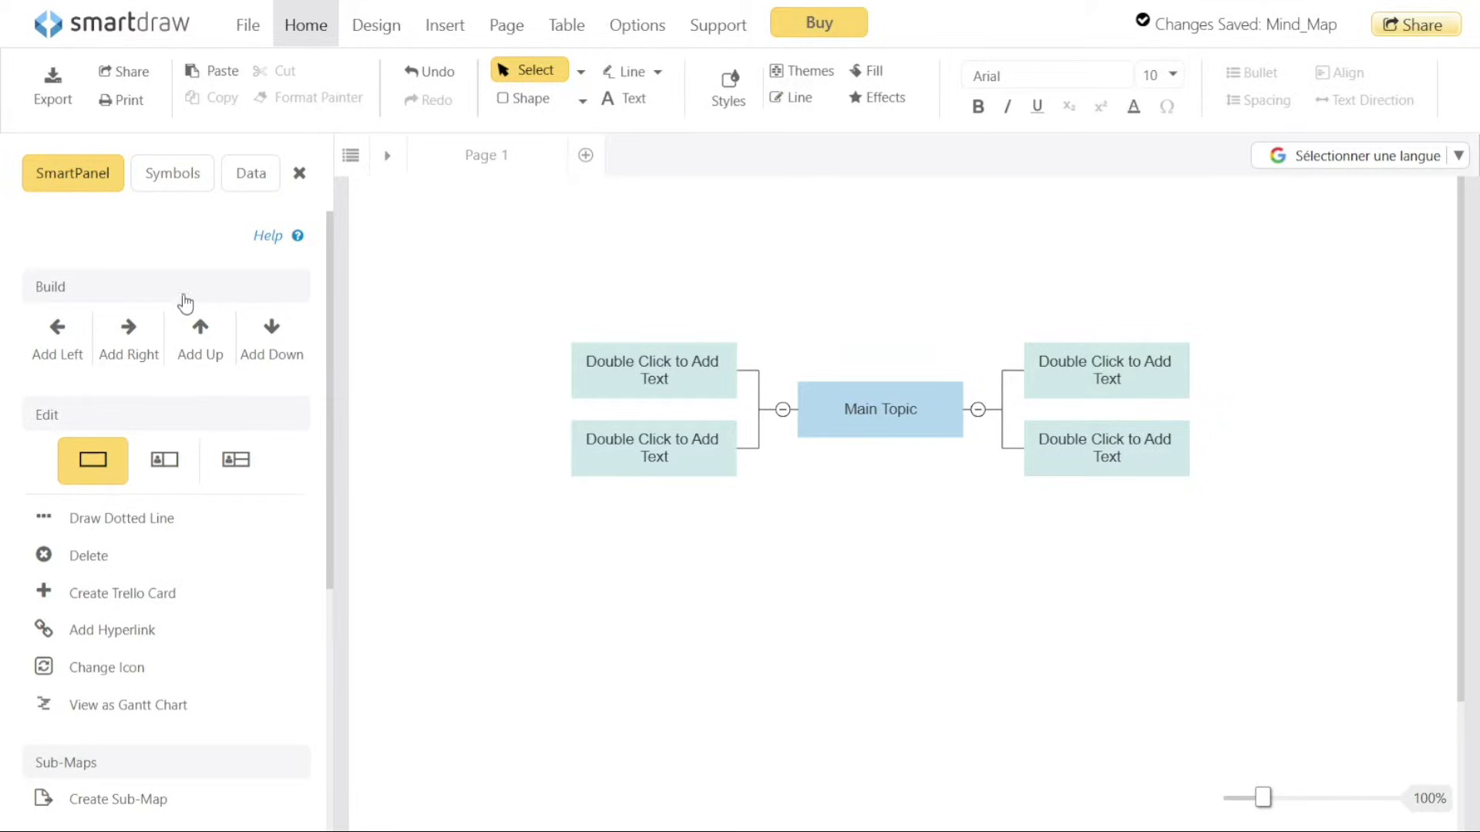
pyautogui.doubleClick(668, 372)
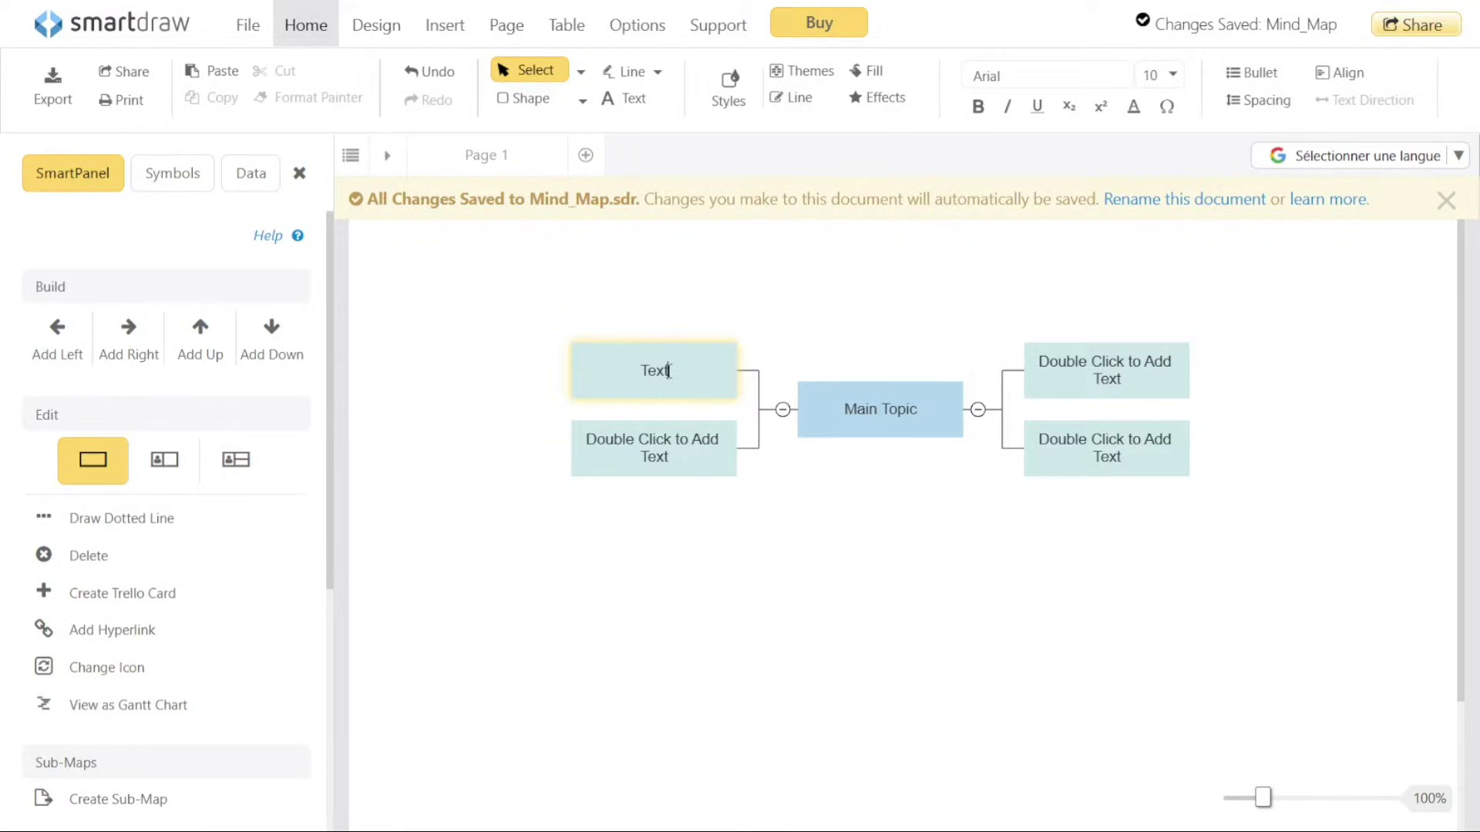
pyautogui.click(945, 247)
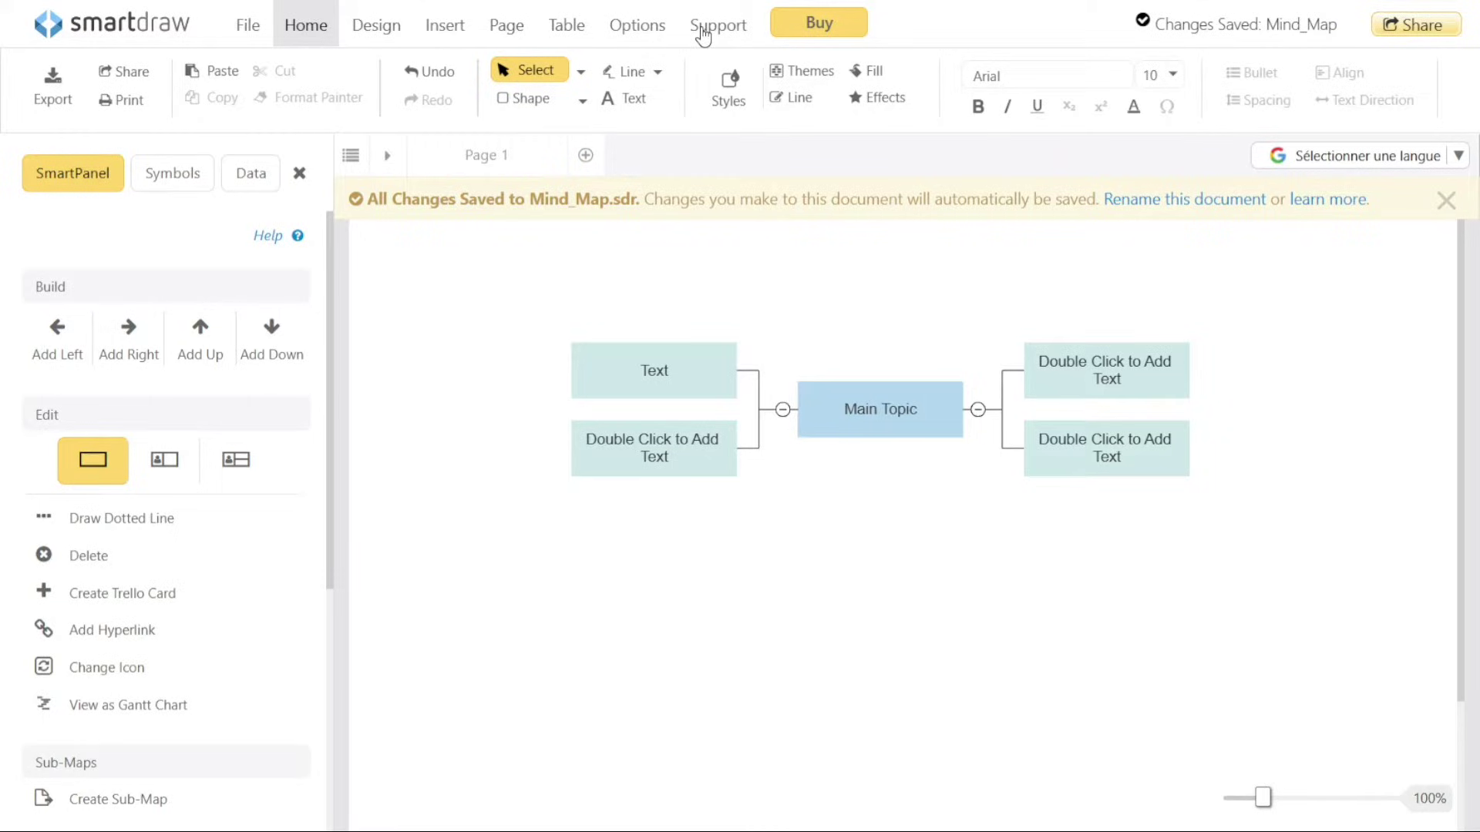
# Relabel the lower-left subtopic 'Text', then add and undo a new node left of it
pyautogui.doubleClick(664, 454)
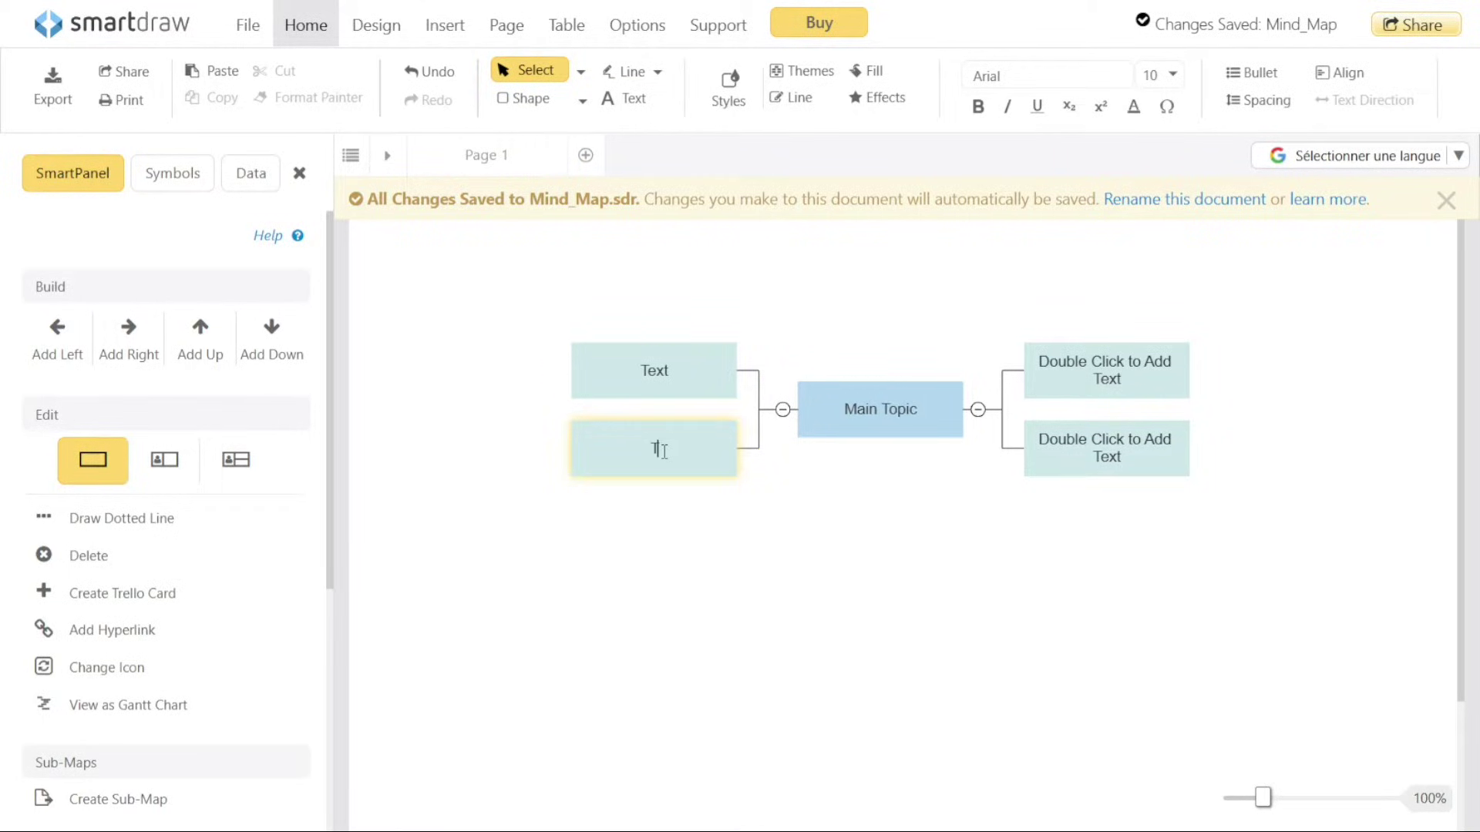
pyautogui.click(568, 562)
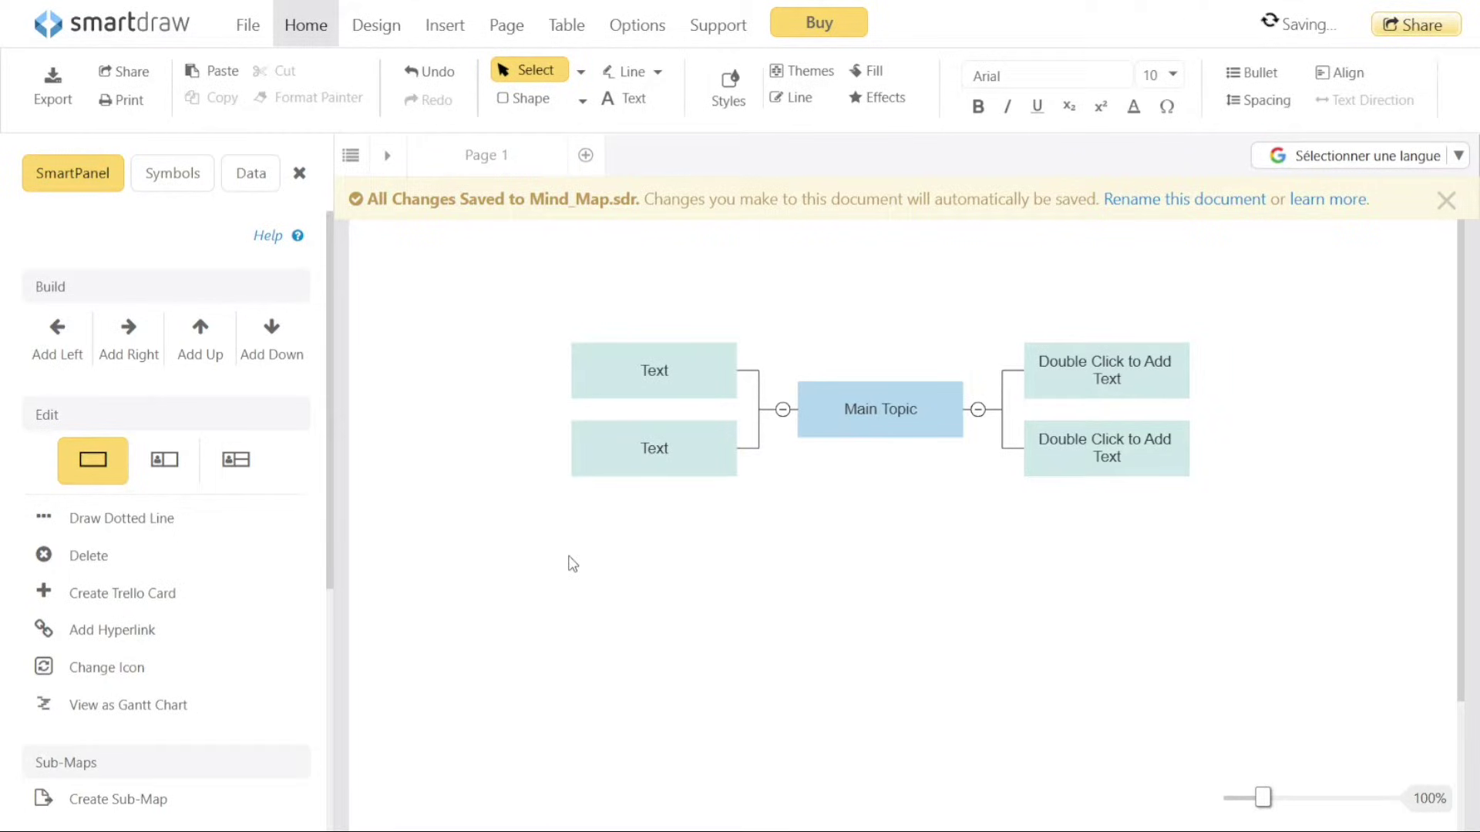
pyautogui.click(654, 381)
pyautogui.click(650, 373)
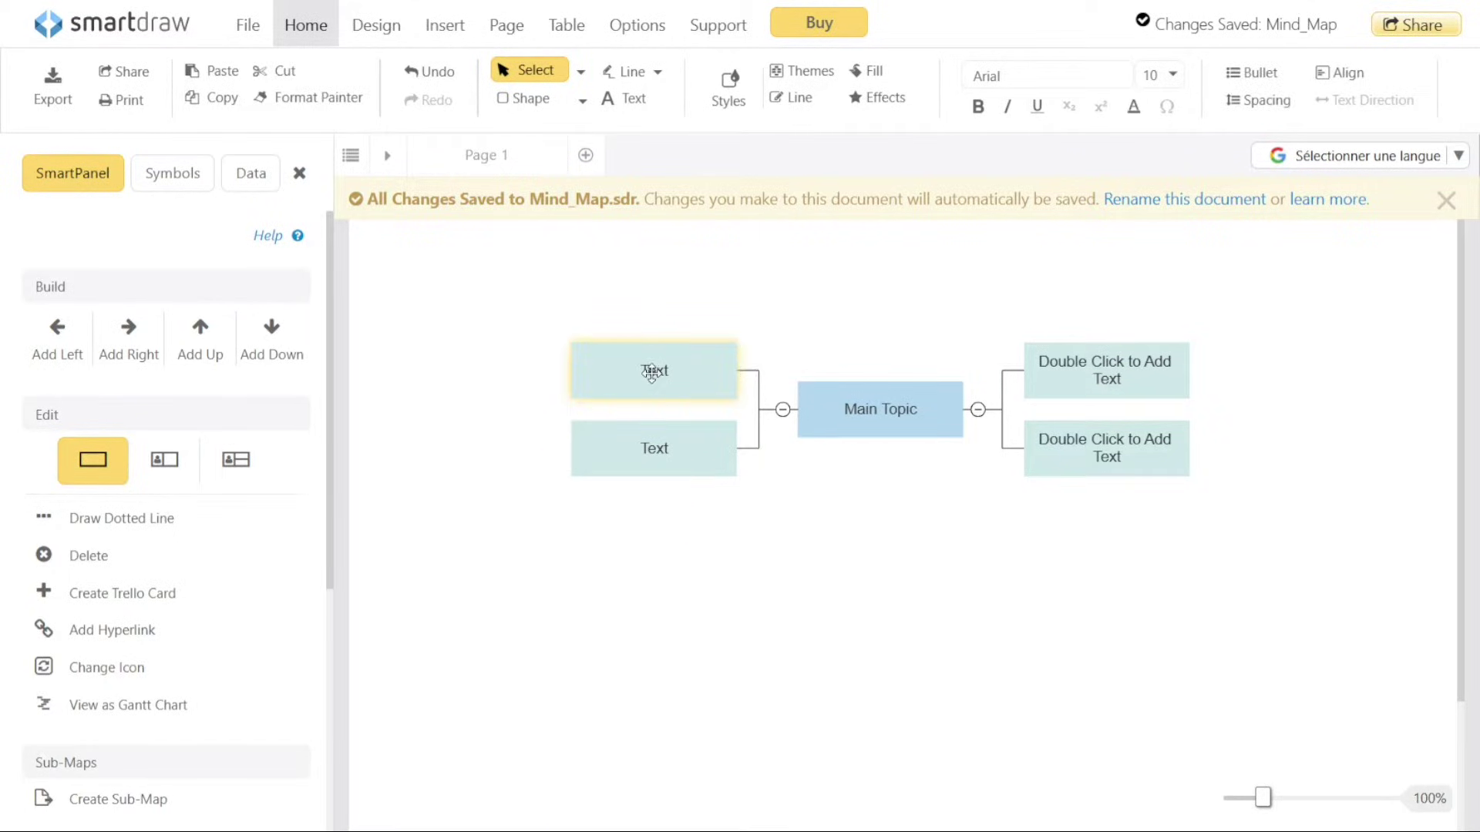
pyautogui.click(58, 334)
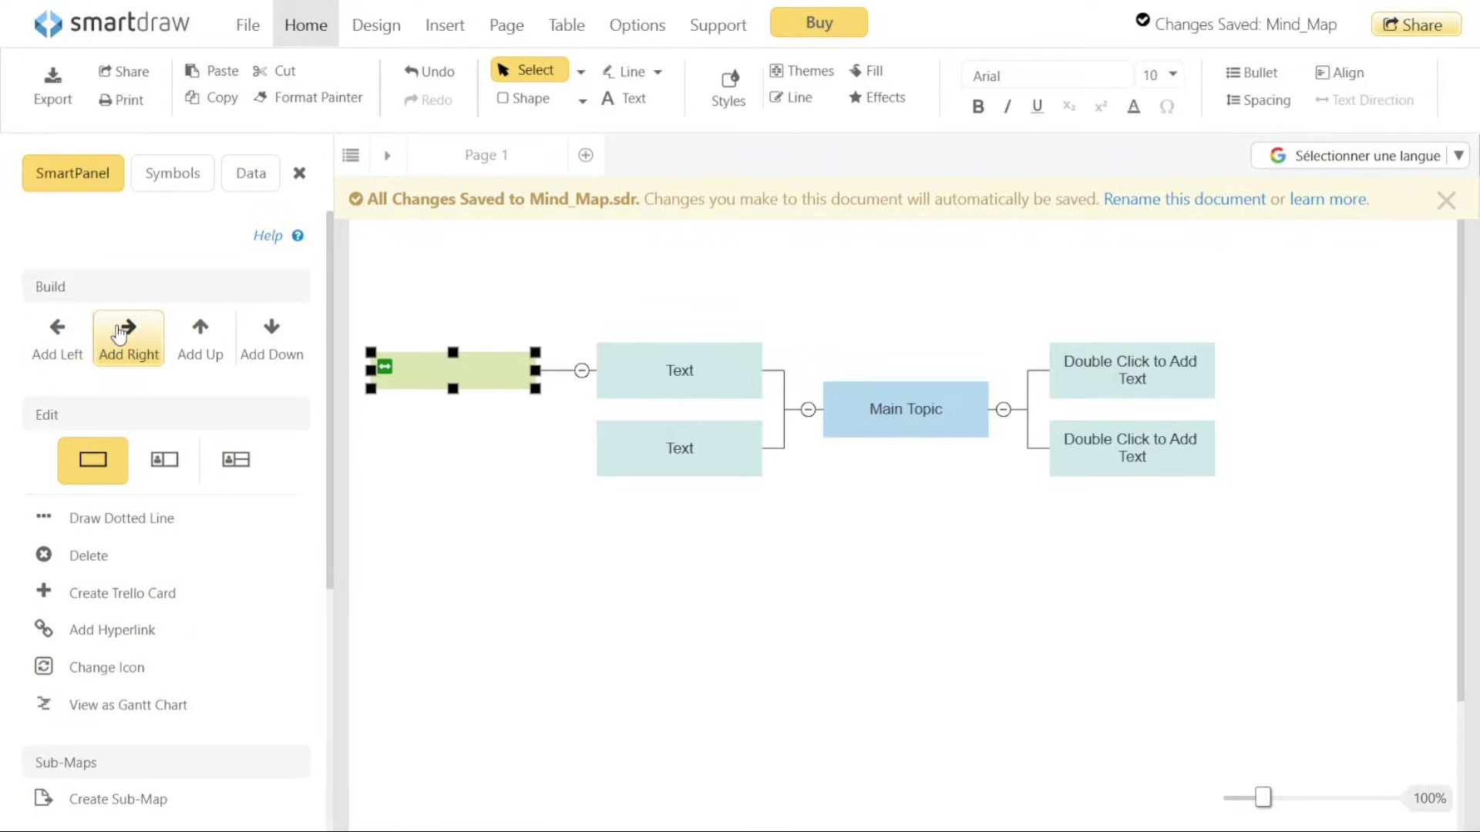
pyautogui.click(430, 72)
pyautogui.click(882, 313)
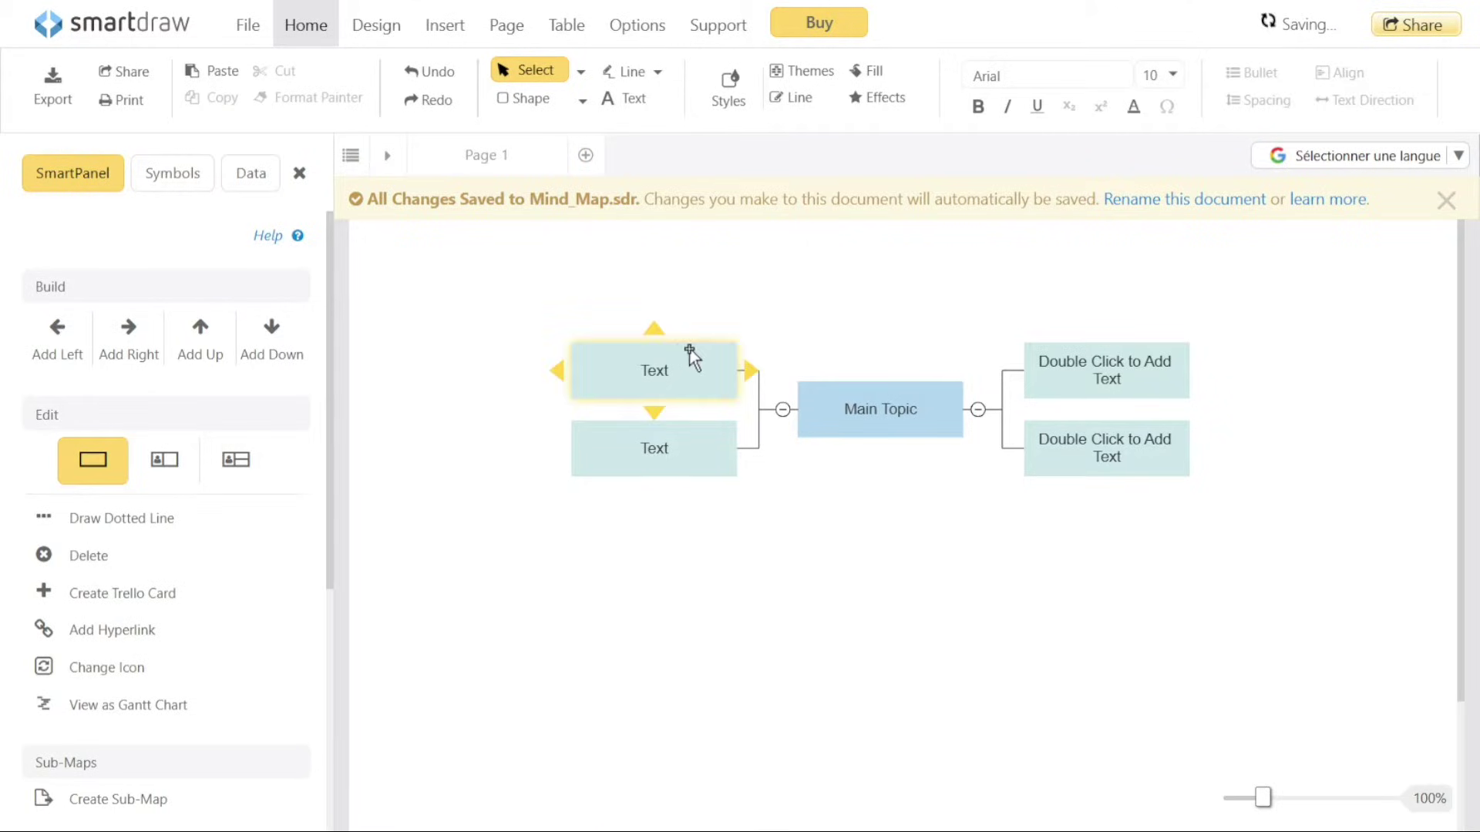
# Move both left-hand Text nodes further left
pyautogui.click(669, 362)
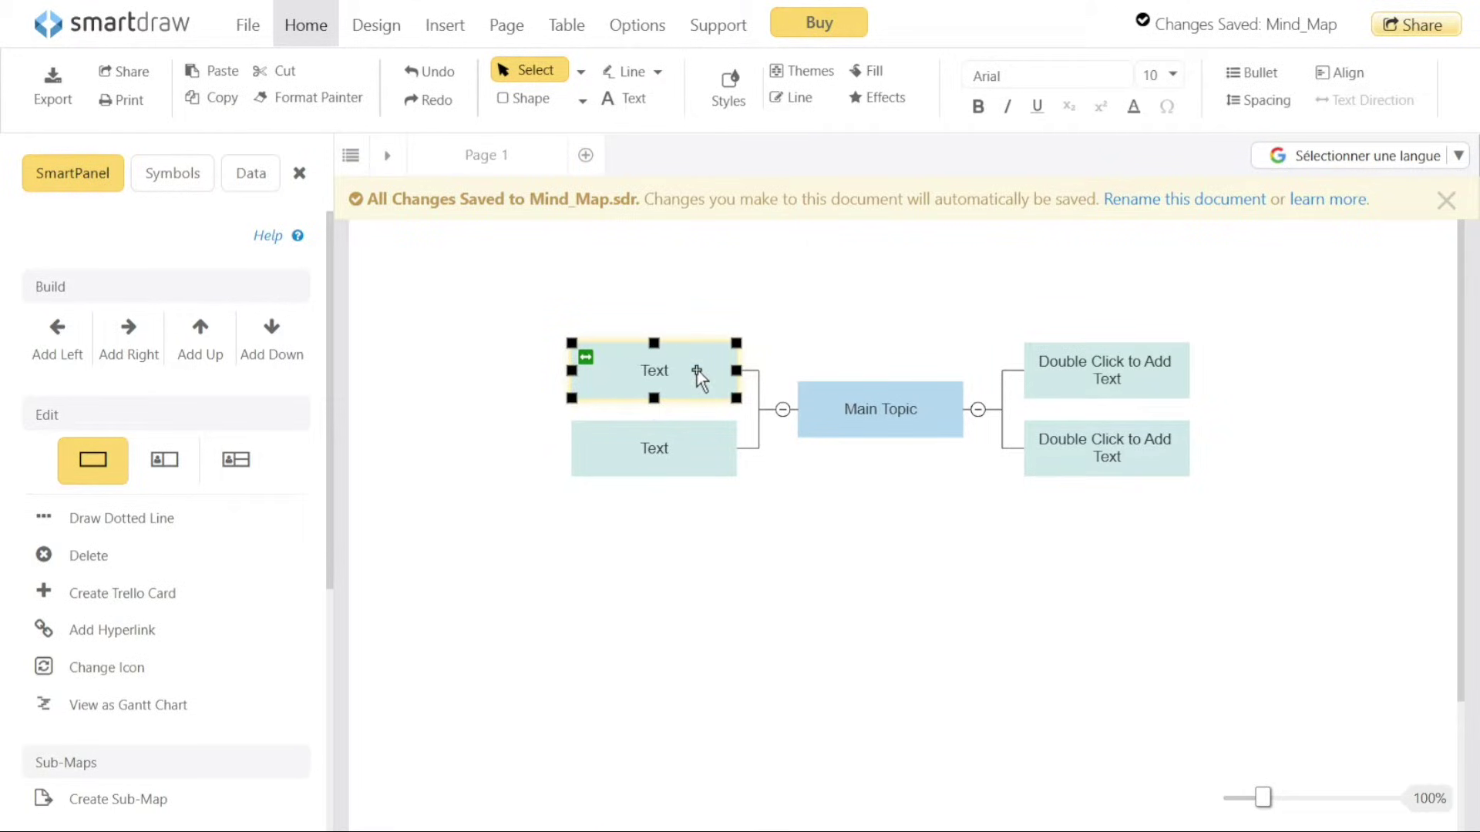
pyautogui.moveTo(587, 356); pyautogui.dragTo(514, 367)
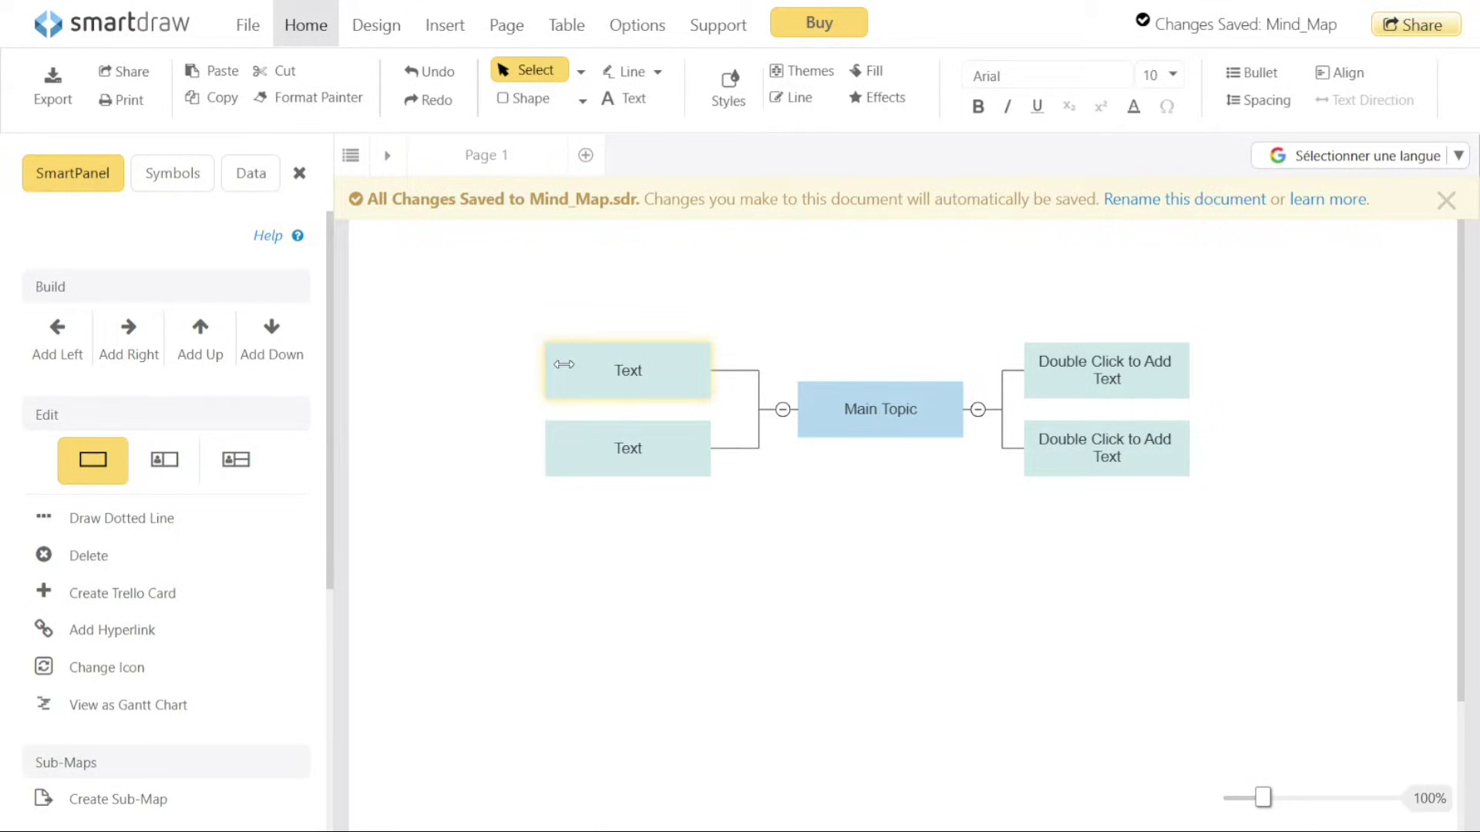
pyautogui.click(487, 301)
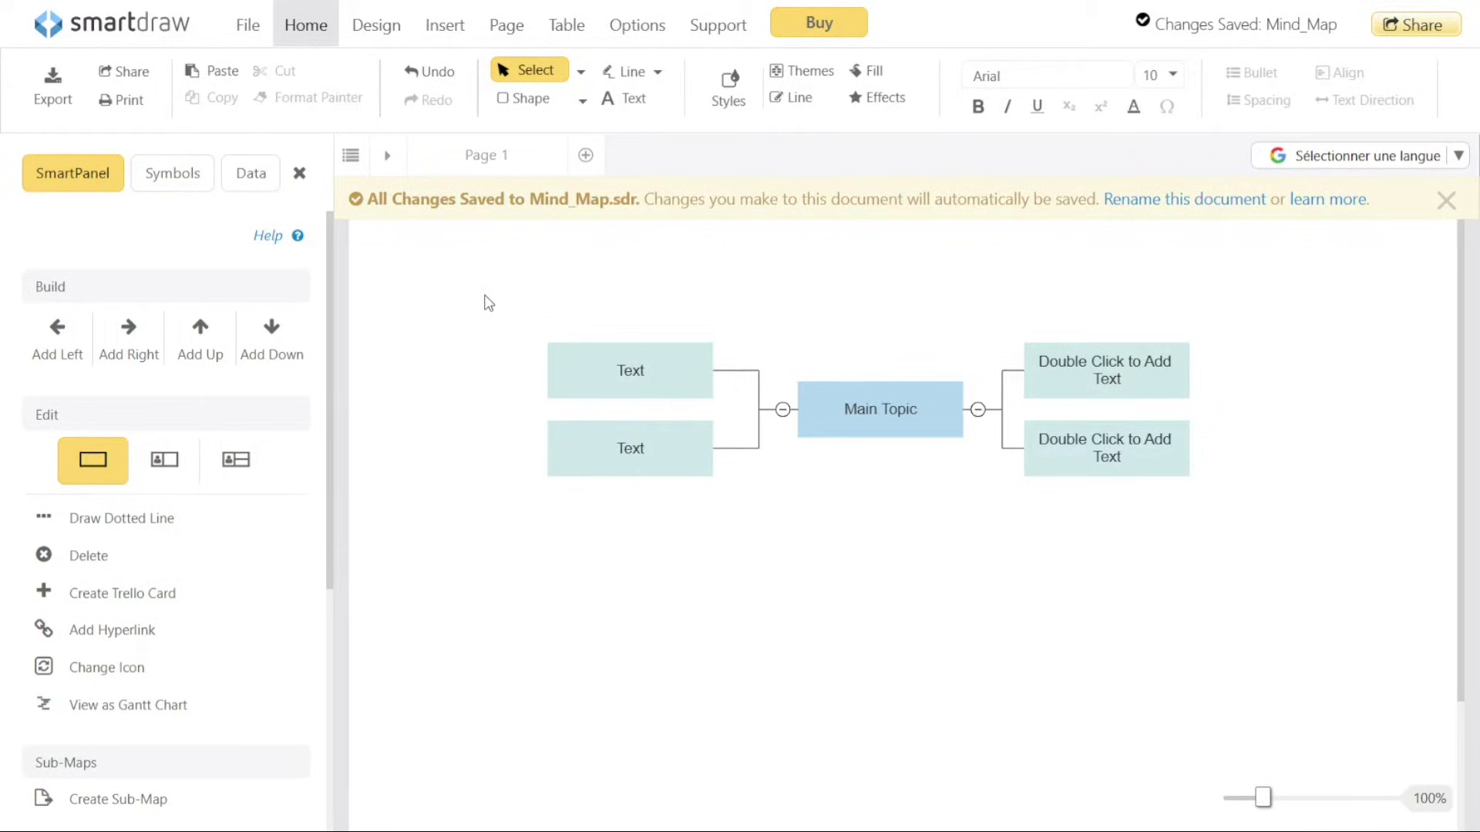
# Move the whole mind map slightly down and narrow the Main Topic box a little
pyautogui.moveTo(902, 409); pyautogui.dragTo(915, 478)
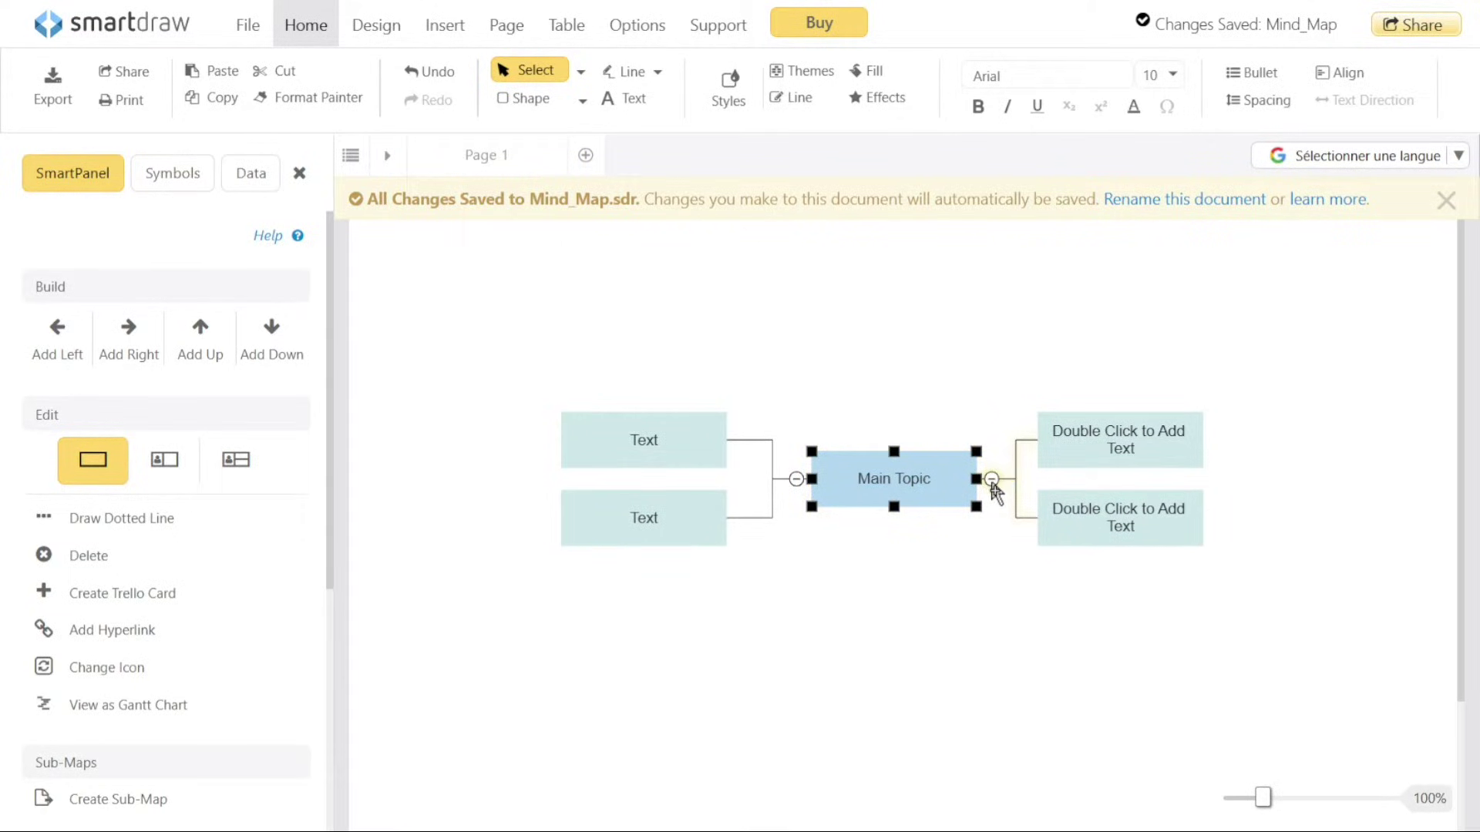
pyautogui.moveTo(975, 508); pyautogui.dragTo(972, 507)
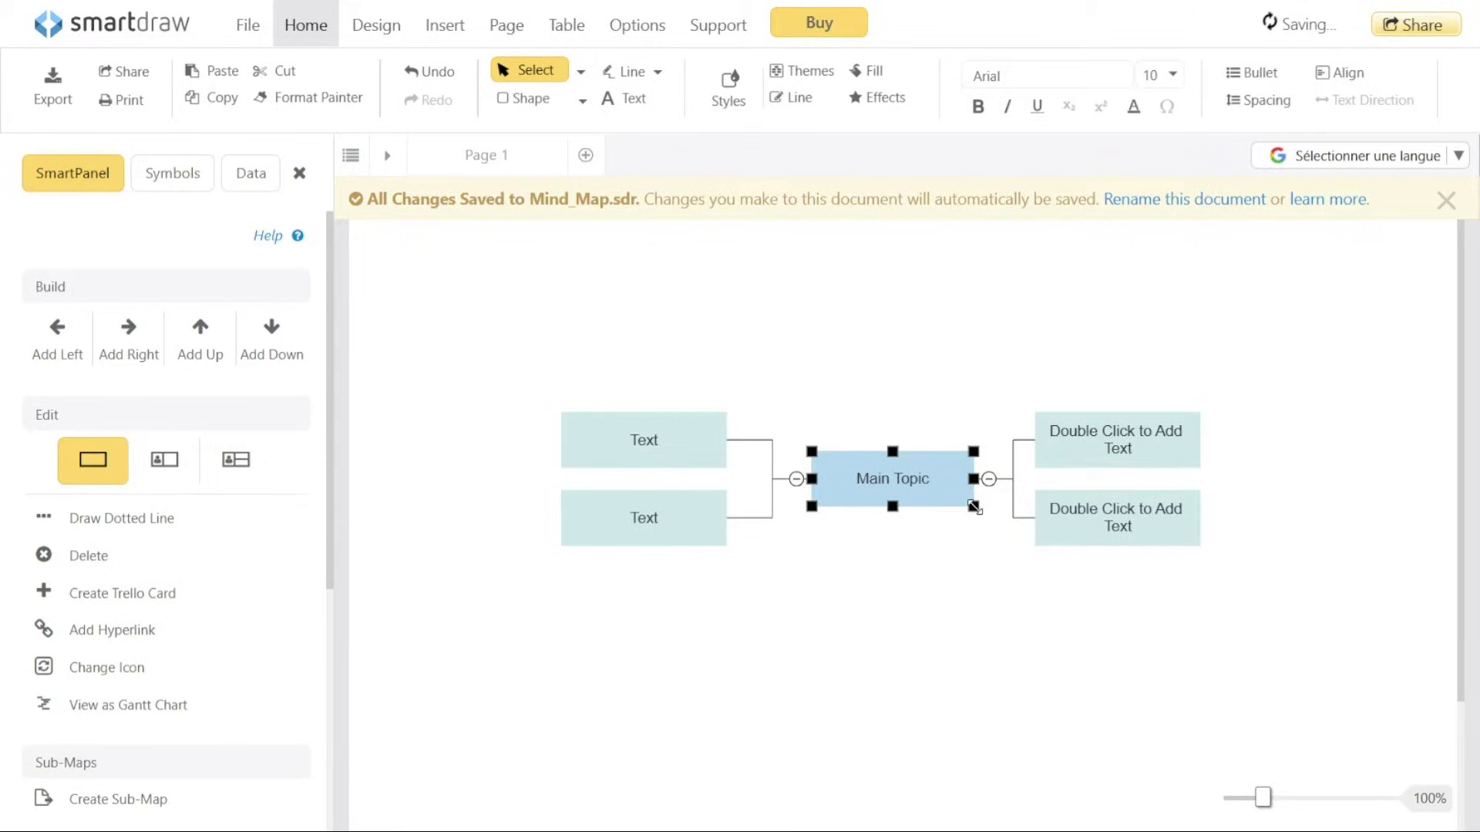
pyautogui.click(886, 608)
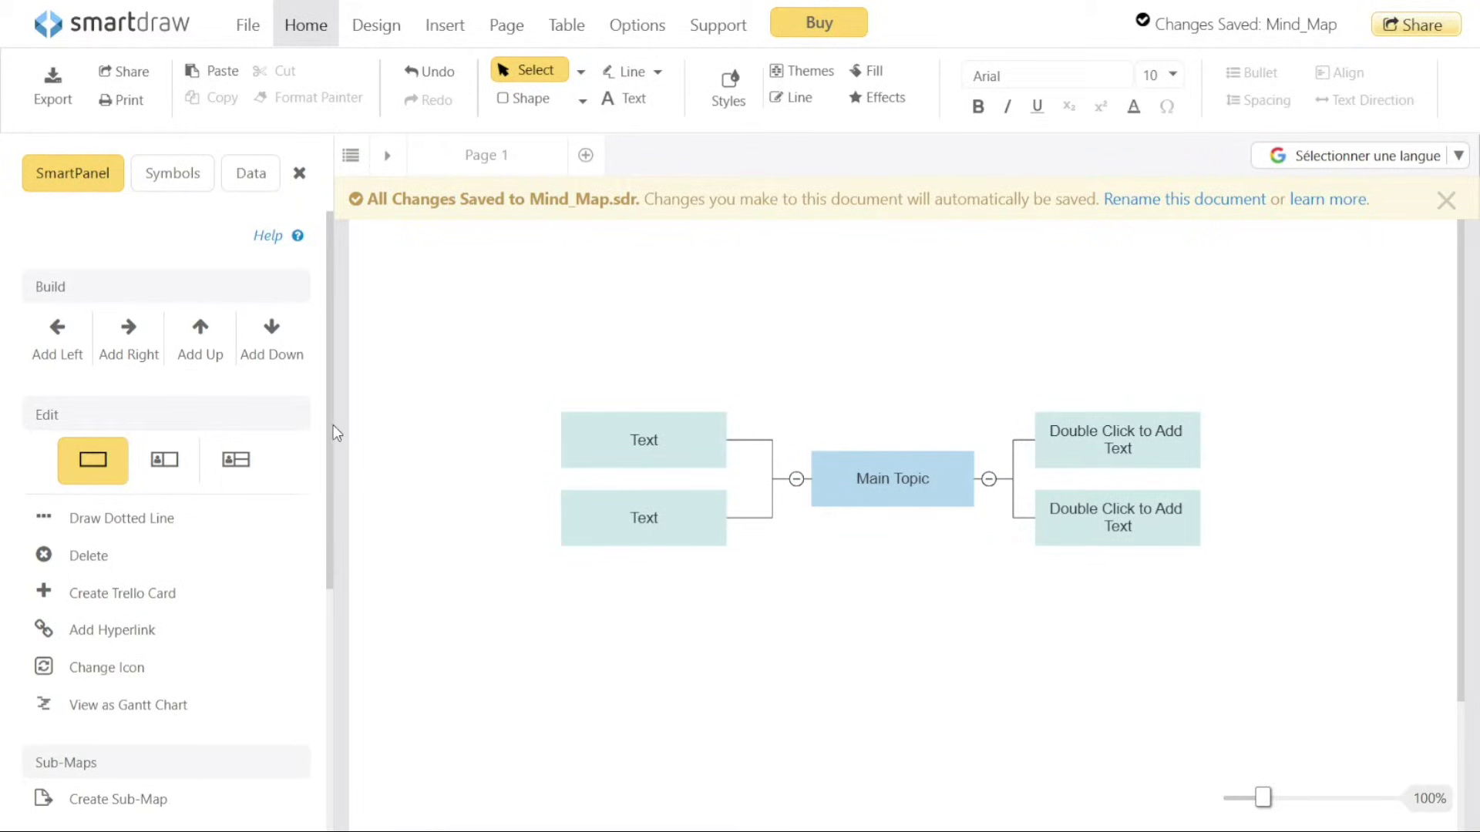
pyautogui.moveTo(330, 422); pyautogui.dragTo(300, 640)
pyautogui.scroll(5, 301, 555)
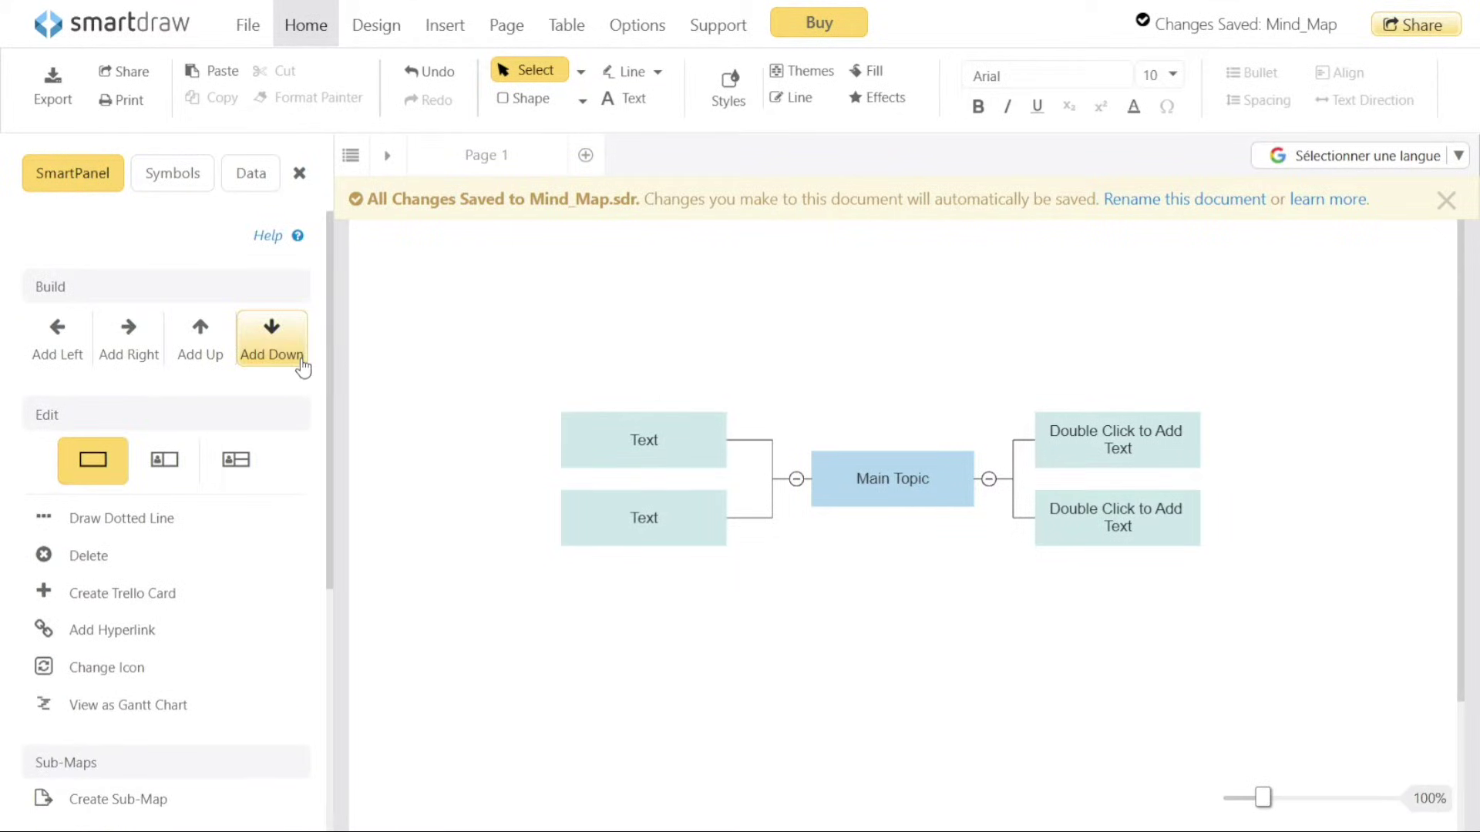
pyautogui.click(583, 107)
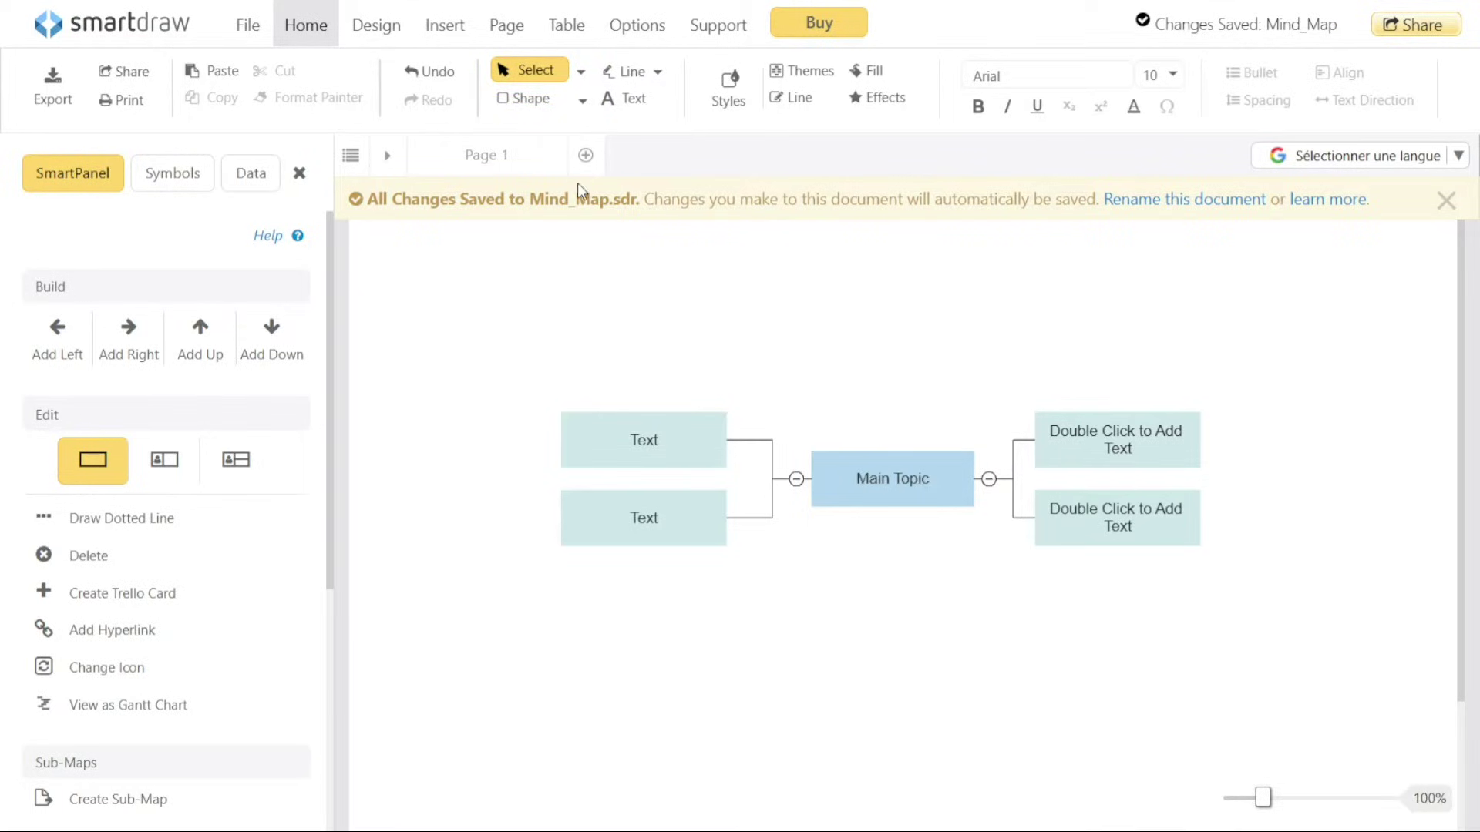
pyautogui.click(649, 225)
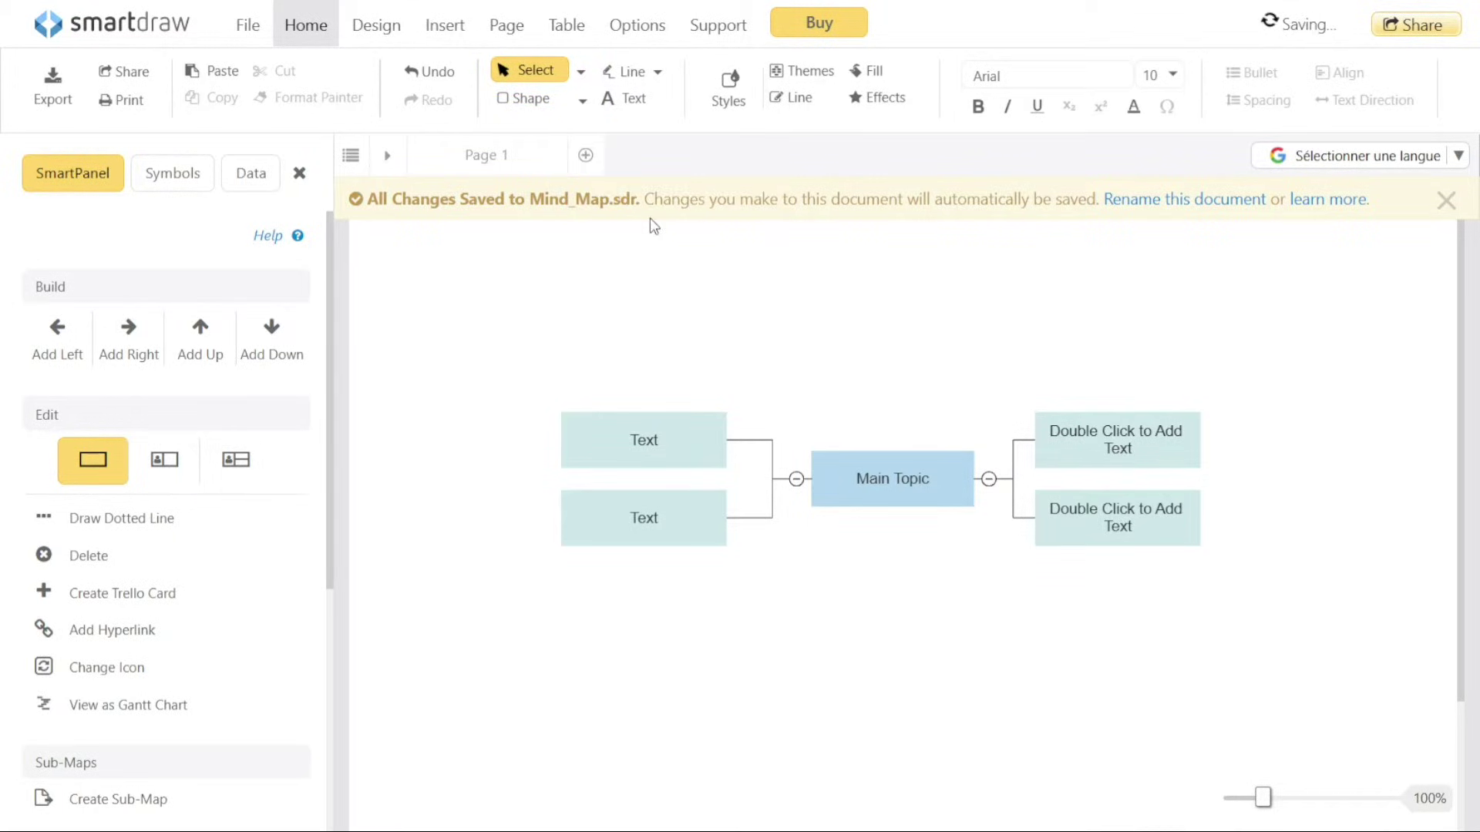
pyautogui.click(527, 113)
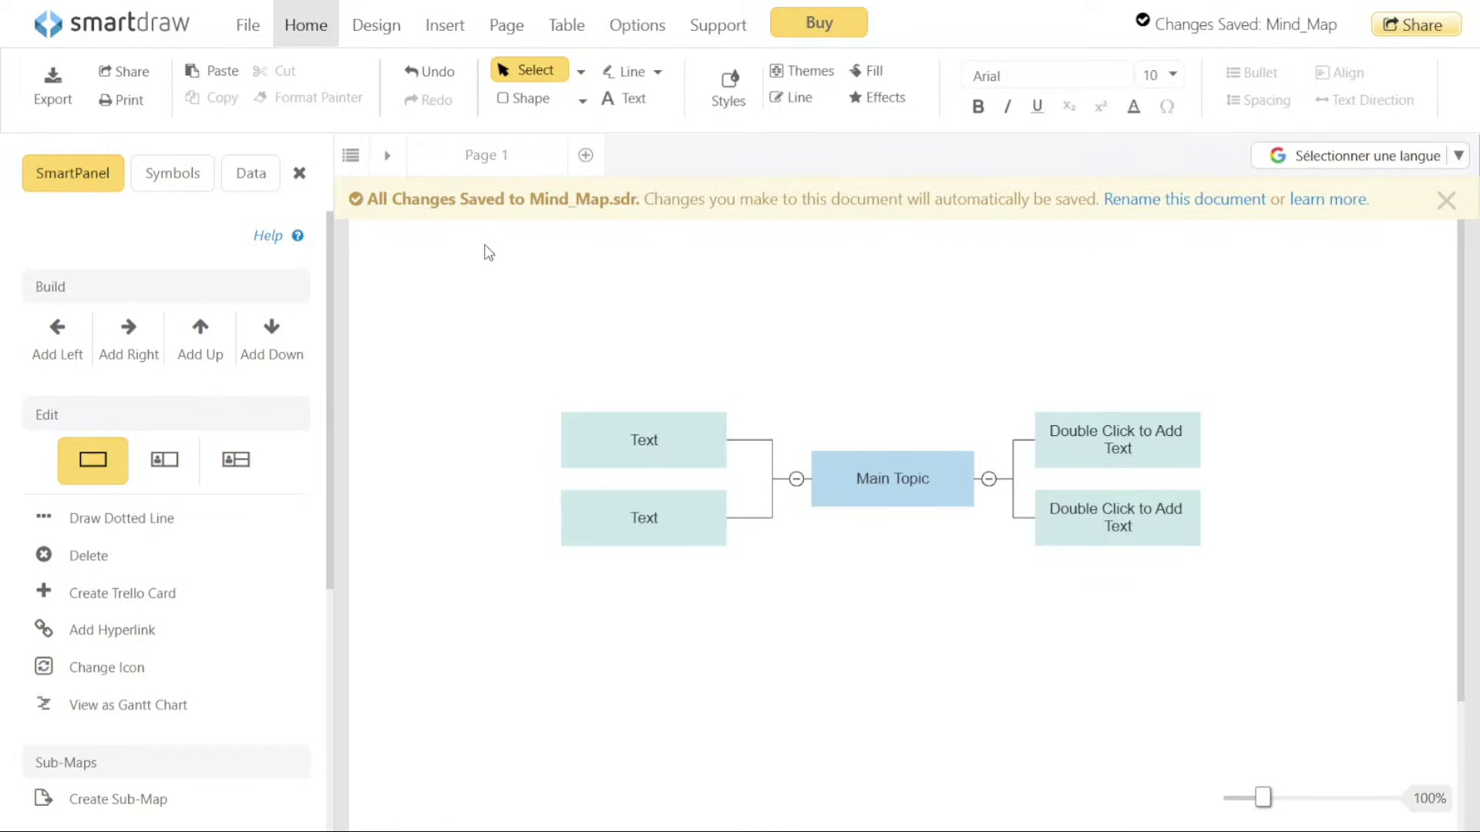
# Label the top-right branch box 'Text'
pyautogui.click(1119, 459)
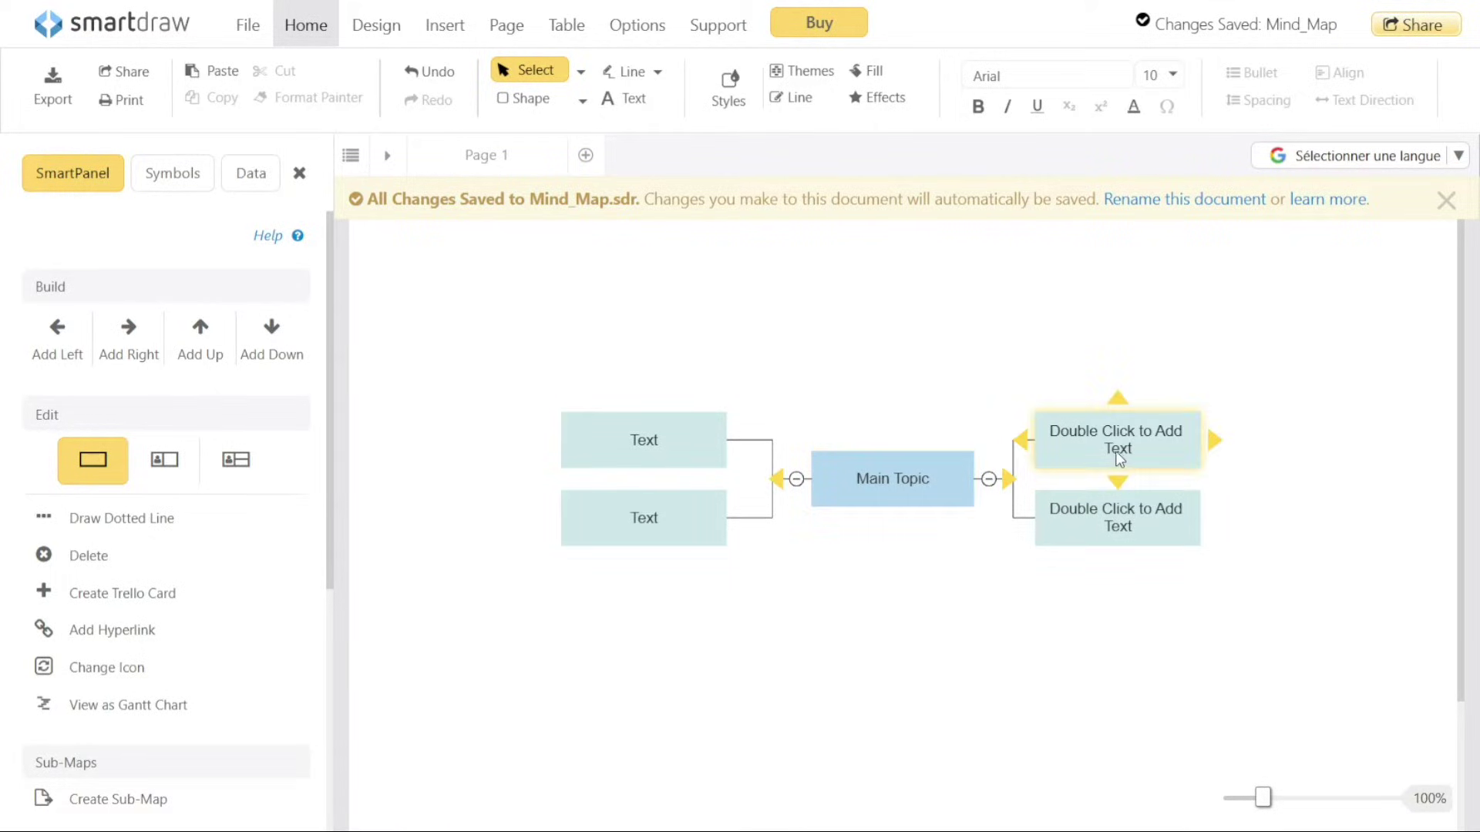
pyautogui.doubleClick(1122, 449)
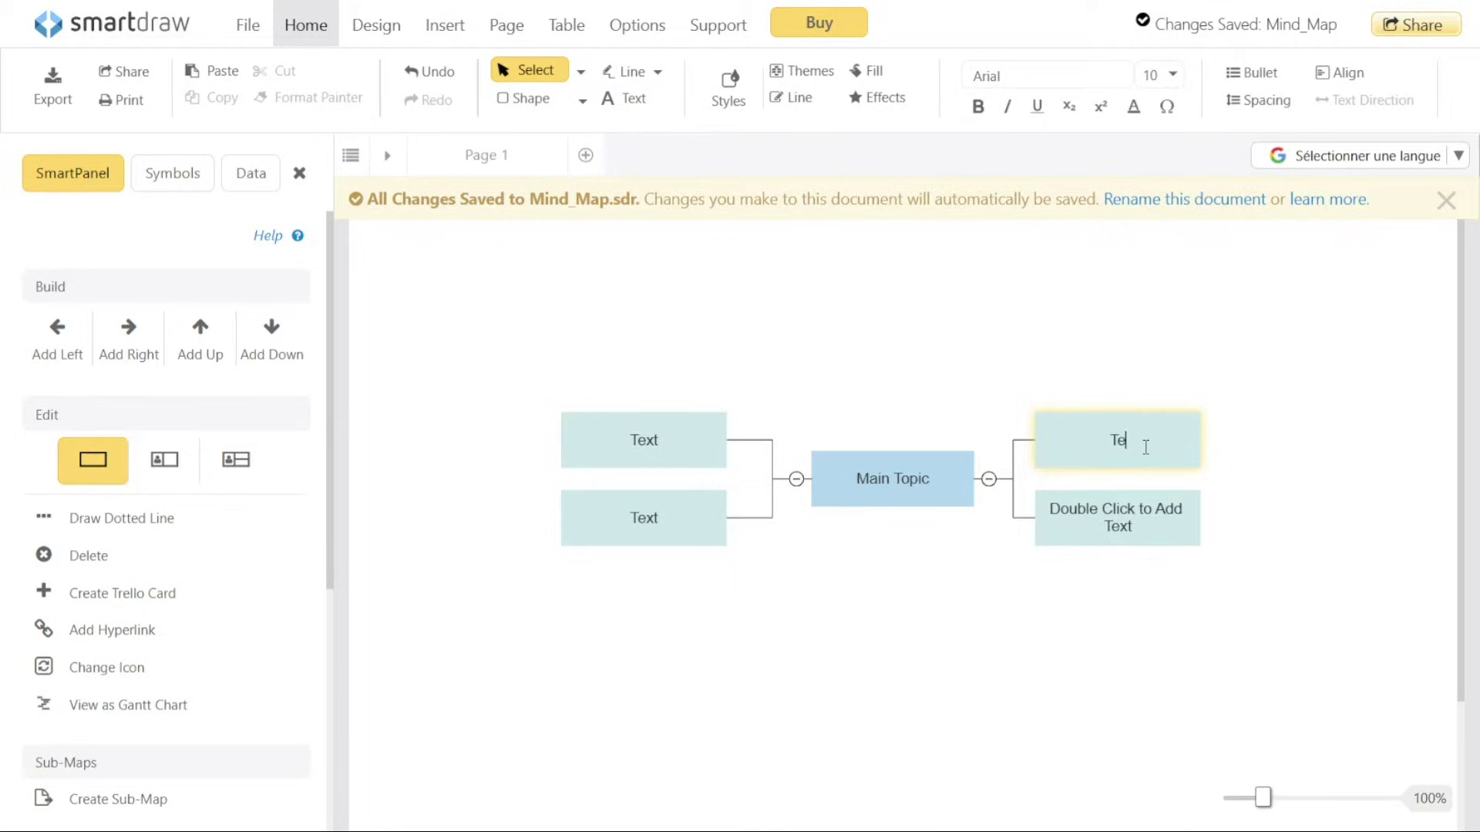
pyautogui.write('Text')
# Label the lower-right branch box 'Text' and make that label bold
pyautogui.click(1138, 540)
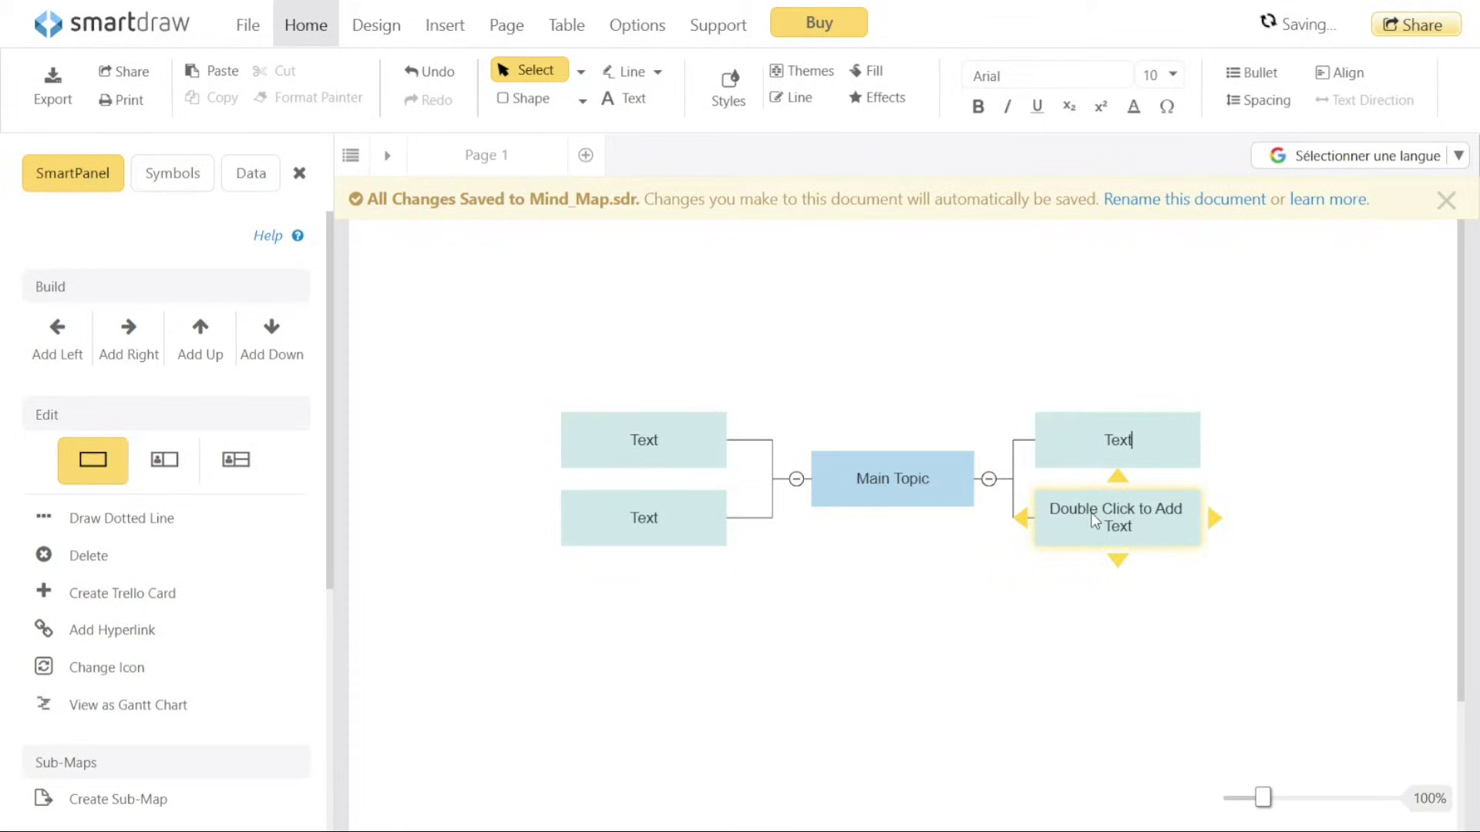
pyautogui.doubleClick(1093, 513)
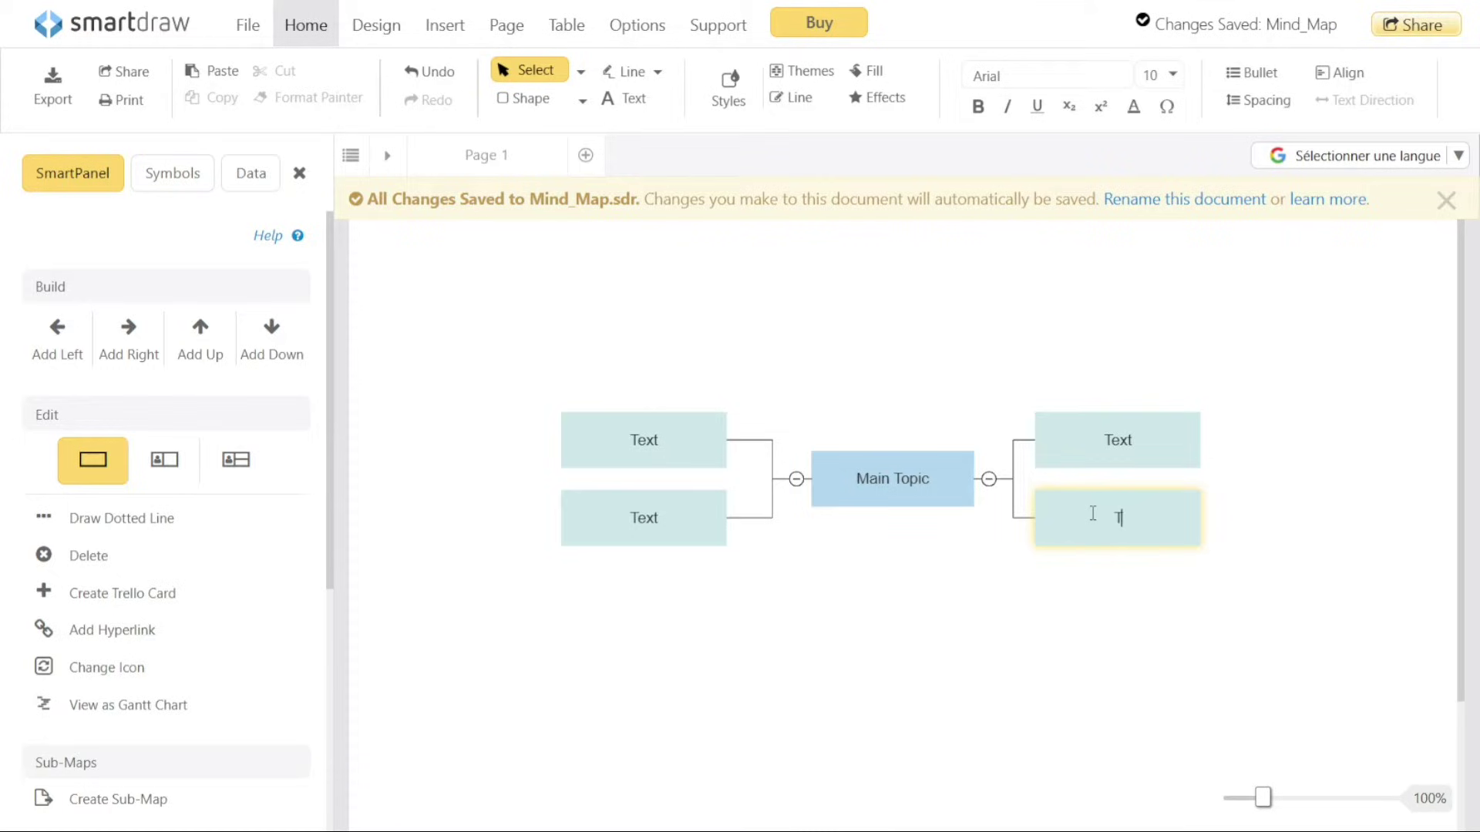
pyautogui.write('Text')
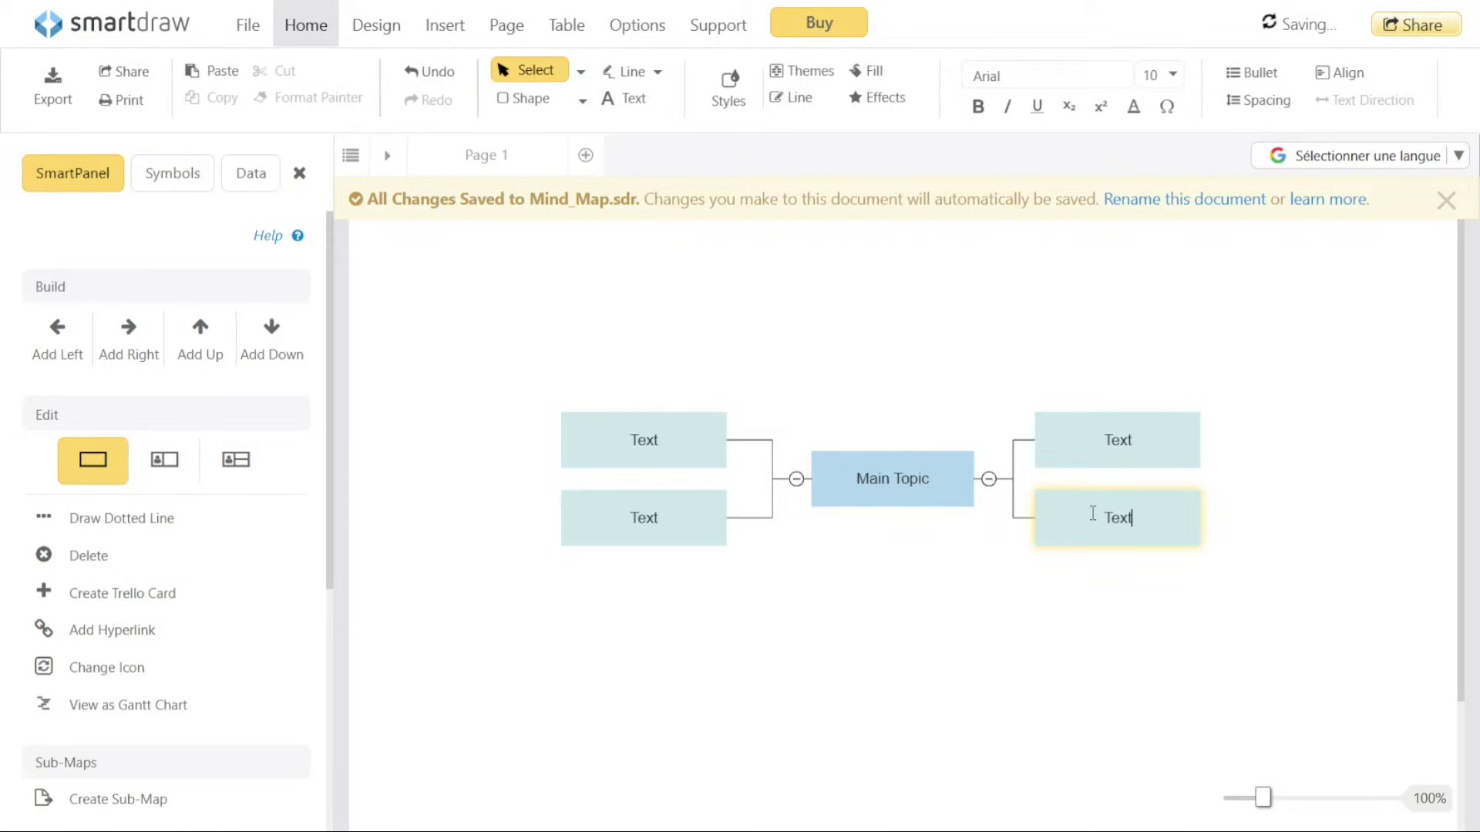
pyautogui.hotkey('ctrl', 'a')
pyautogui.click(979, 107)
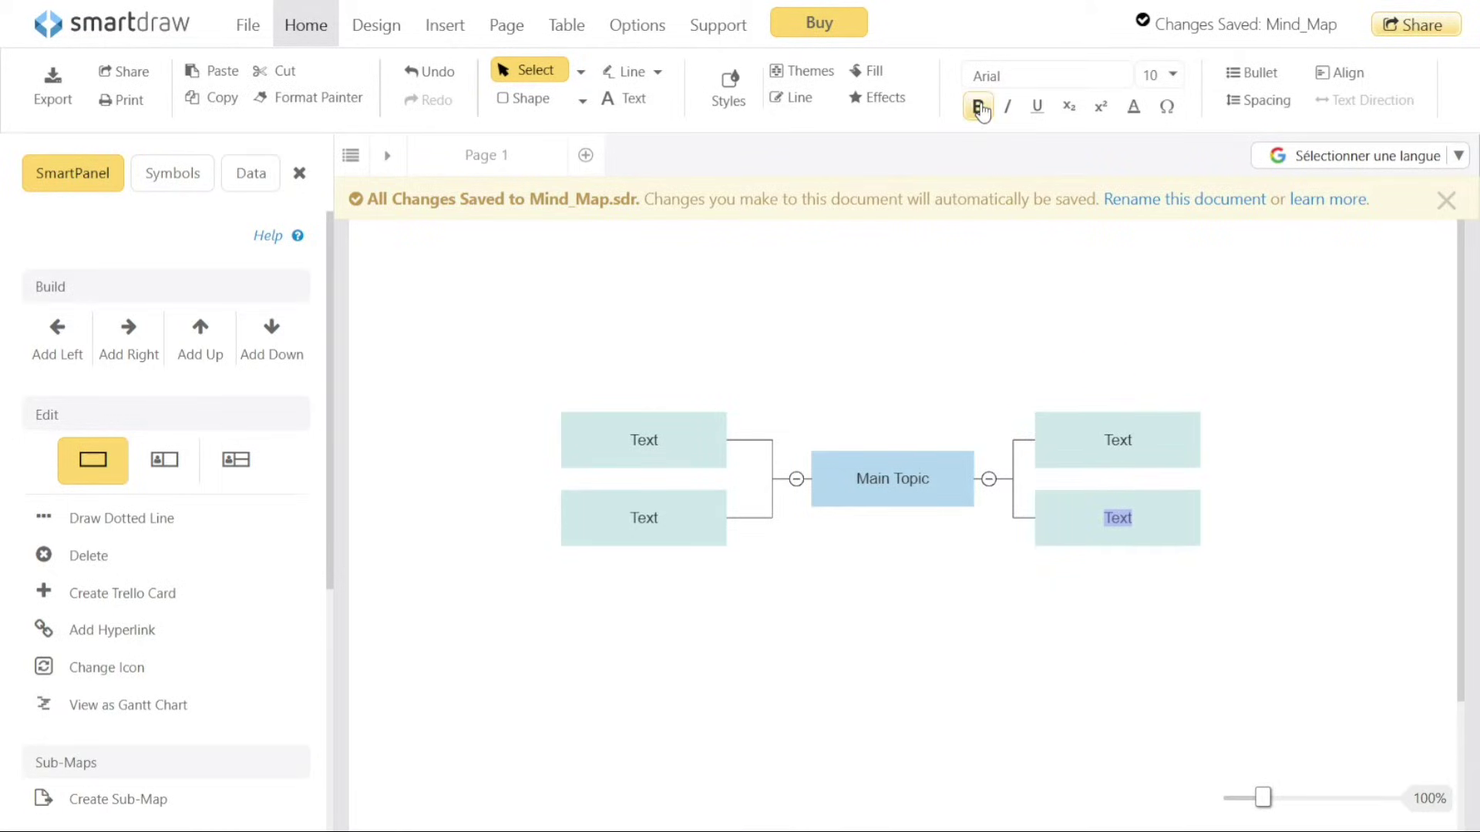
pyautogui.click(914, 343)
pyautogui.click(601, 443)
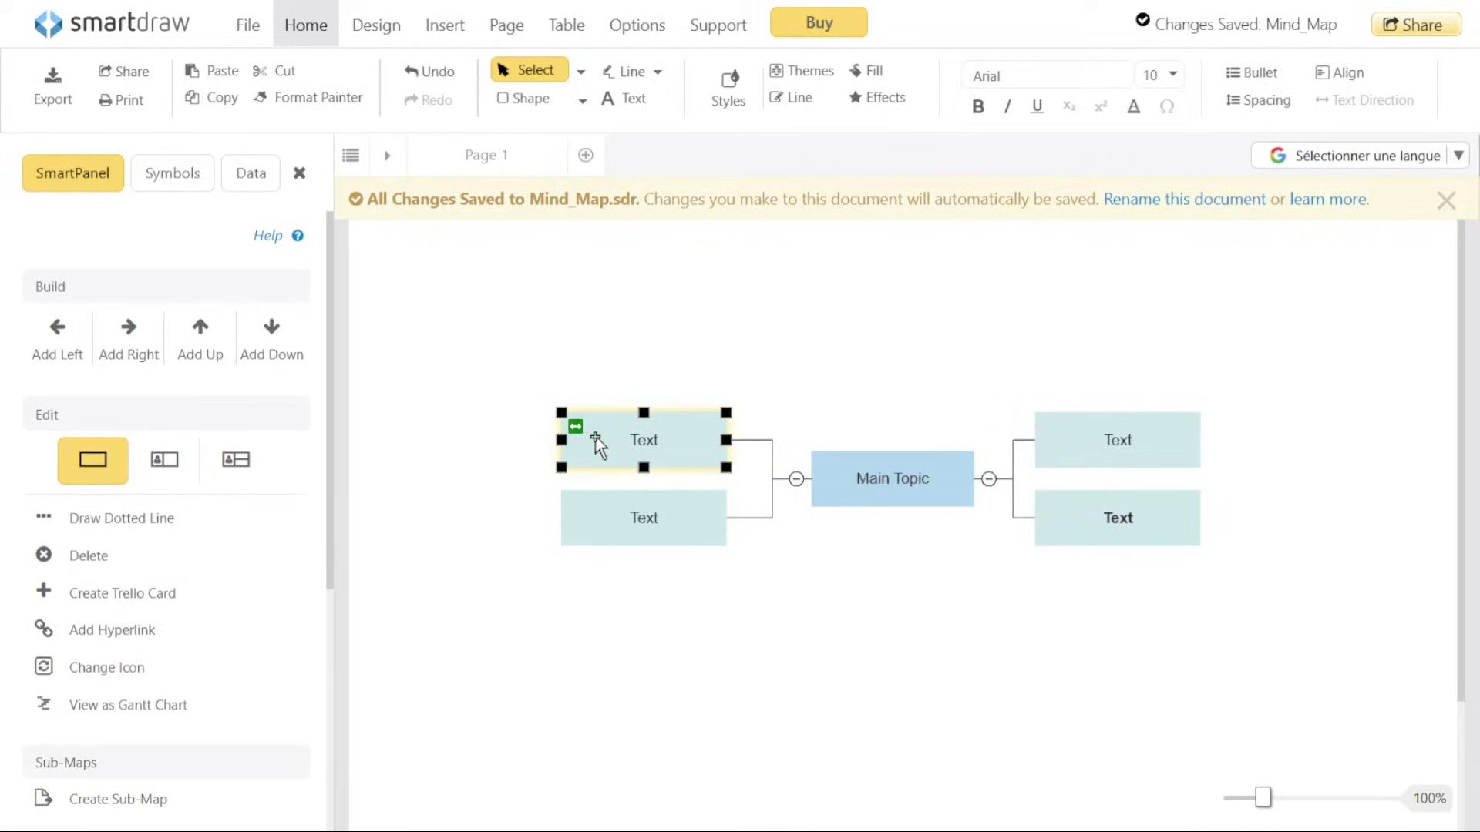
# Slightly enlarge the top-left Text box and place an oval above Main Topic
pyautogui.moveTo(561, 413)
pyautogui.mouseDown()
pyautogui.moveTo(489, 327)
pyautogui.moveTo(575, 409)
pyautogui.moveTo(528, 400)
pyautogui.moveTo(565, 412)
pyautogui.mouseUp()
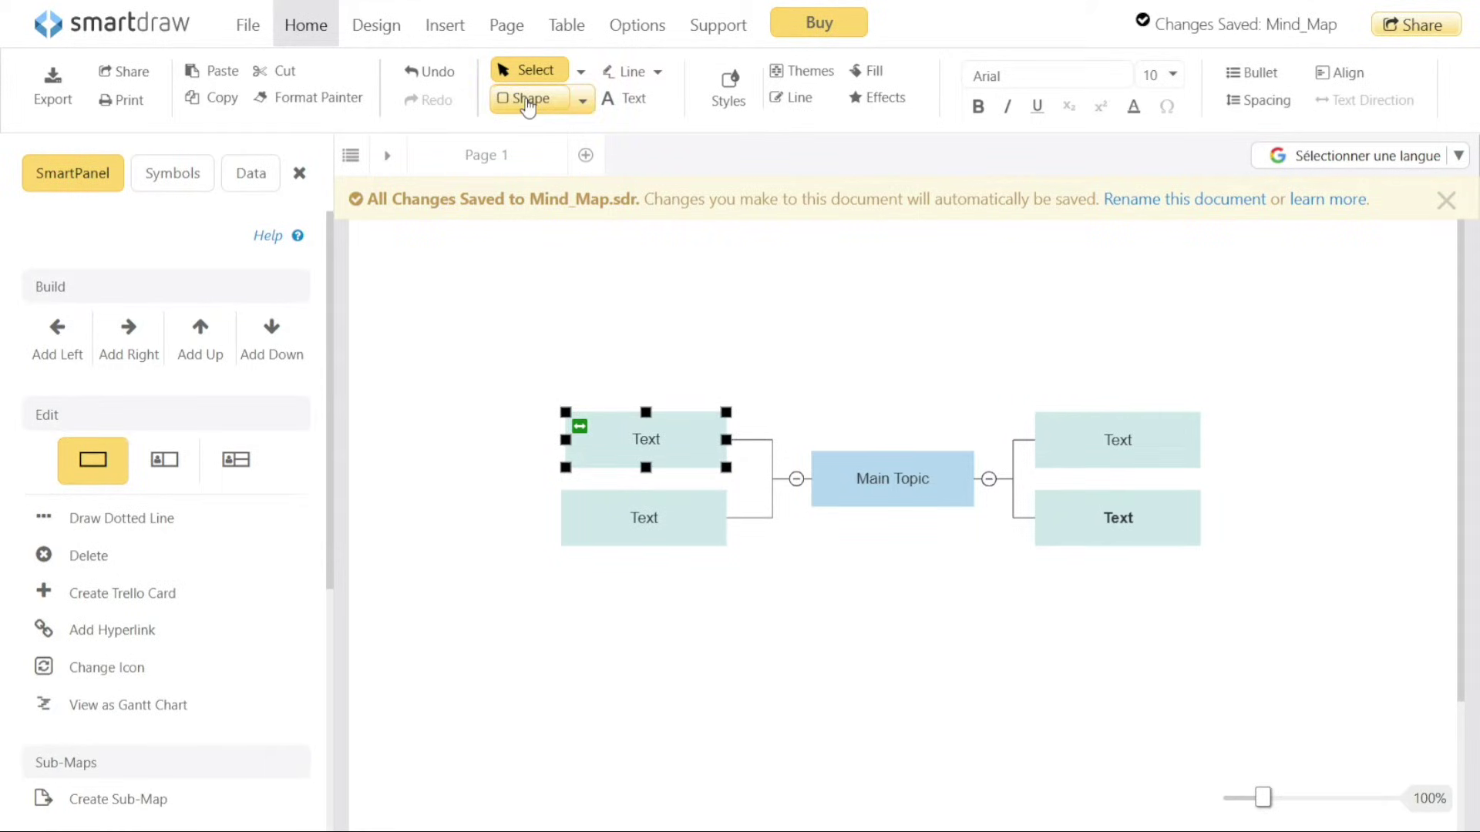
pyautogui.click(582, 101)
pyautogui.click(640, 225)
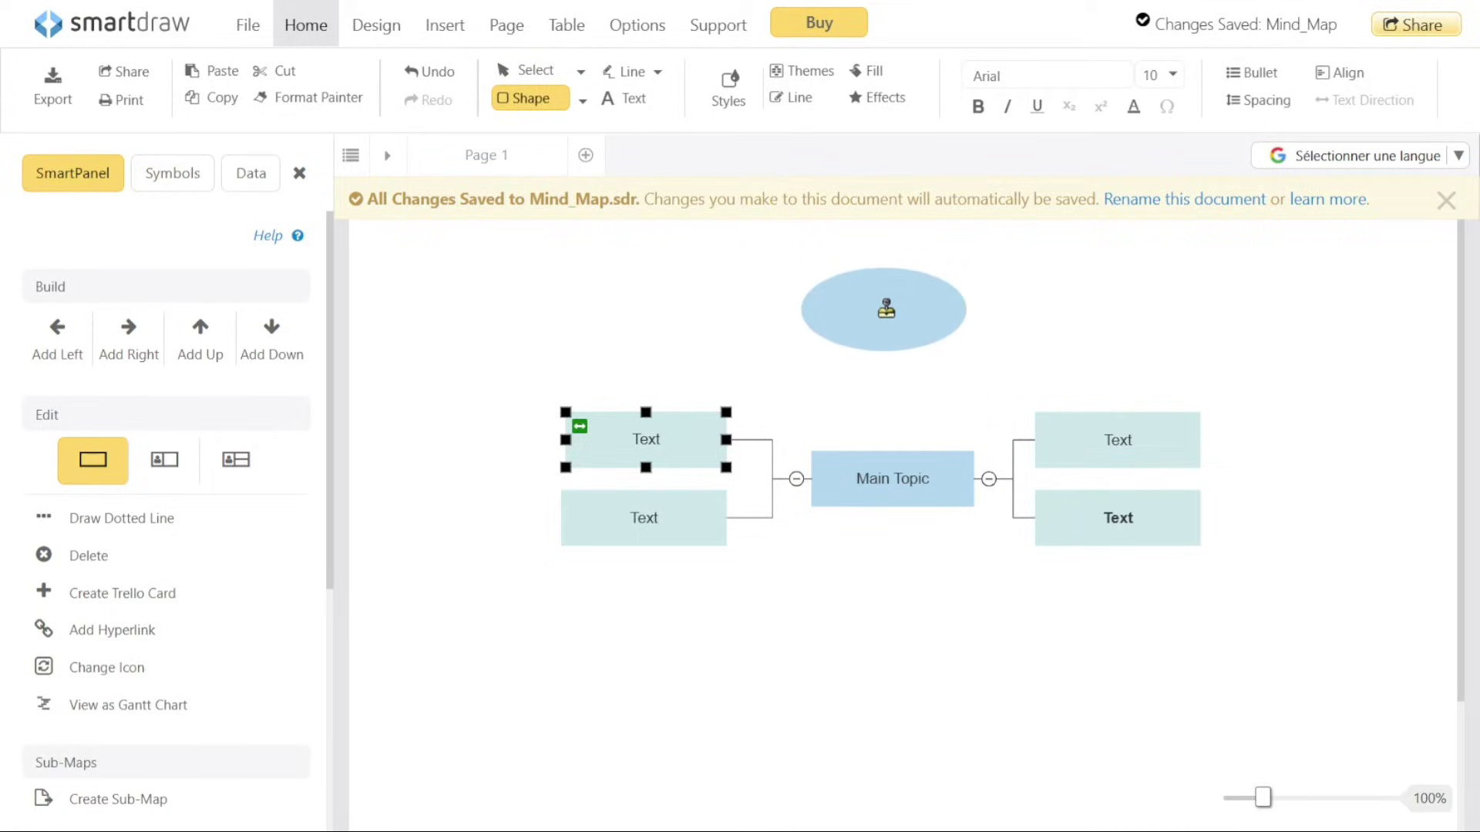
pyautogui.click(890, 309)
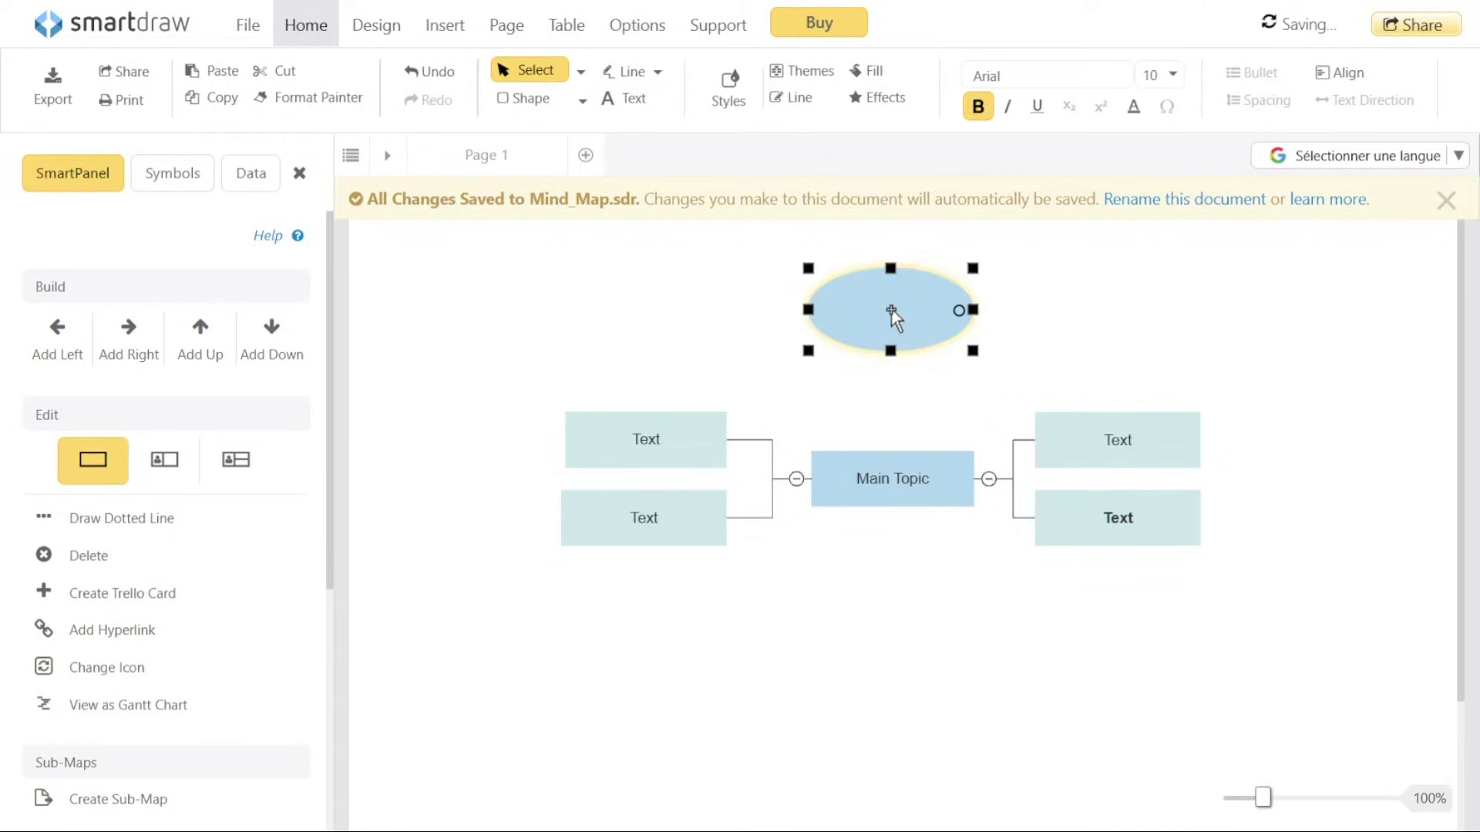
pyautogui.click(927, 422)
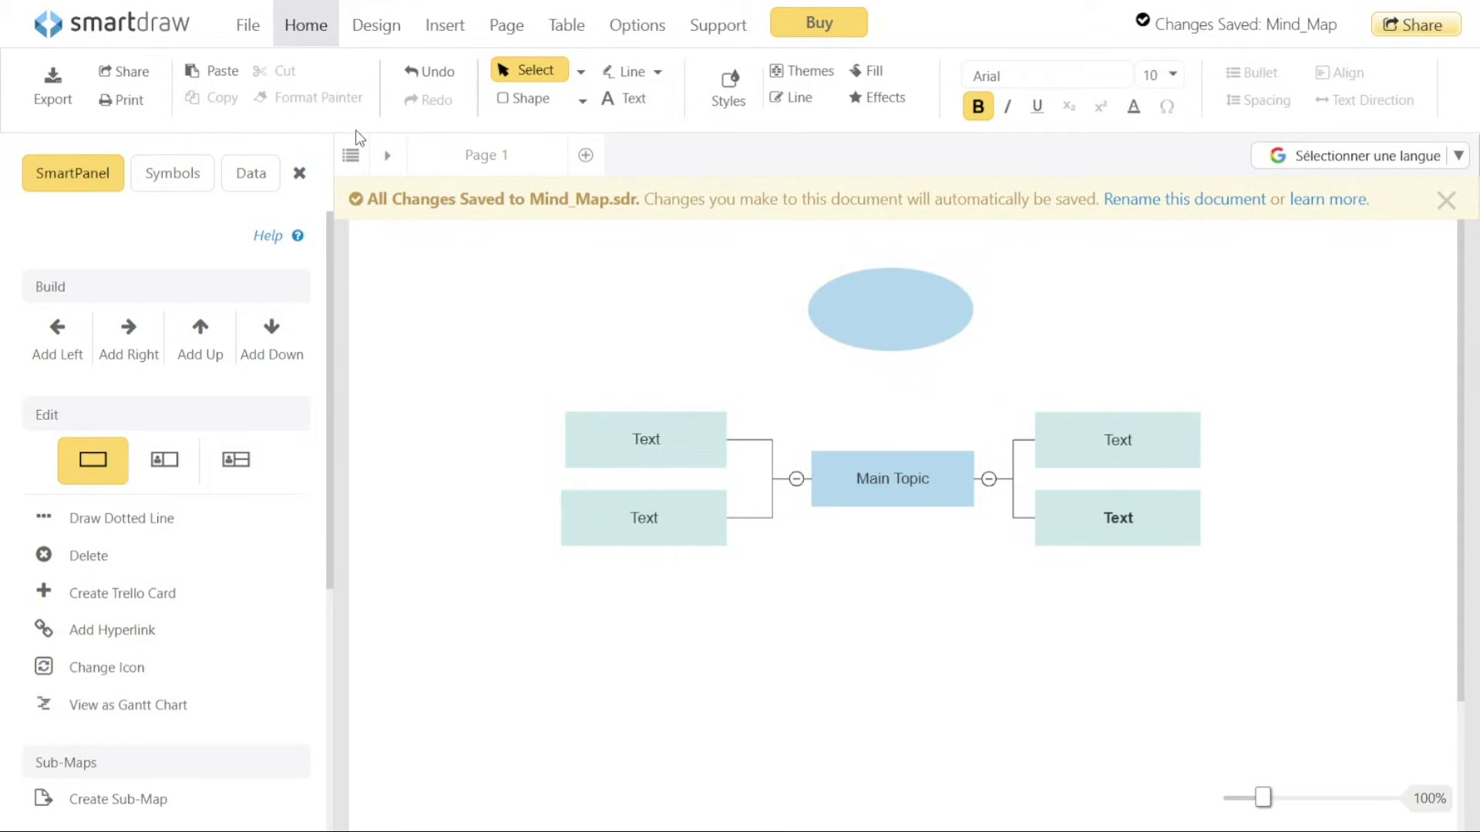
# Place a rectangle below Main Topic and shorten it from its top edge
pyautogui.click(582, 100)
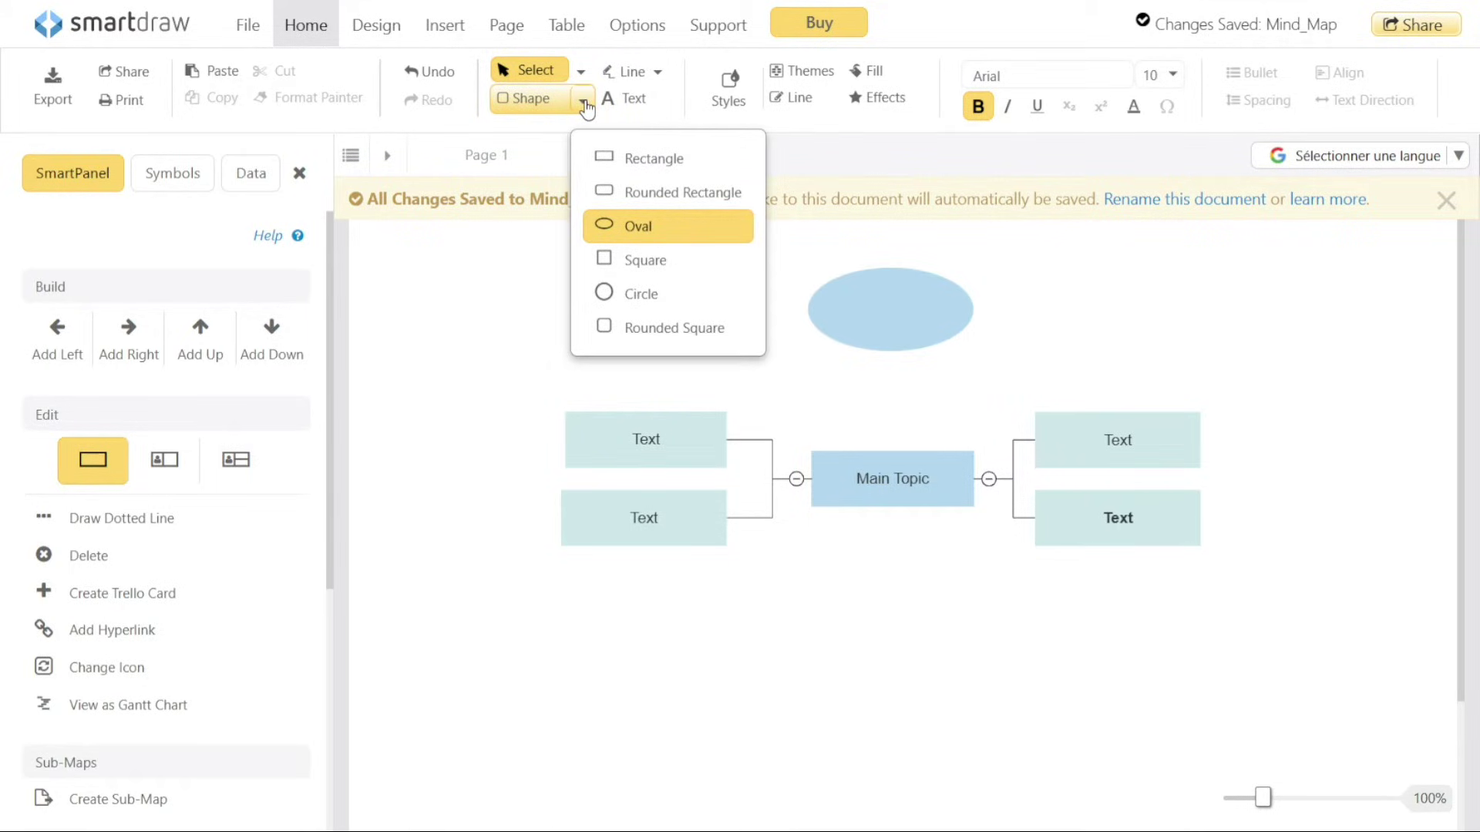
pyautogui.click(636, 159)
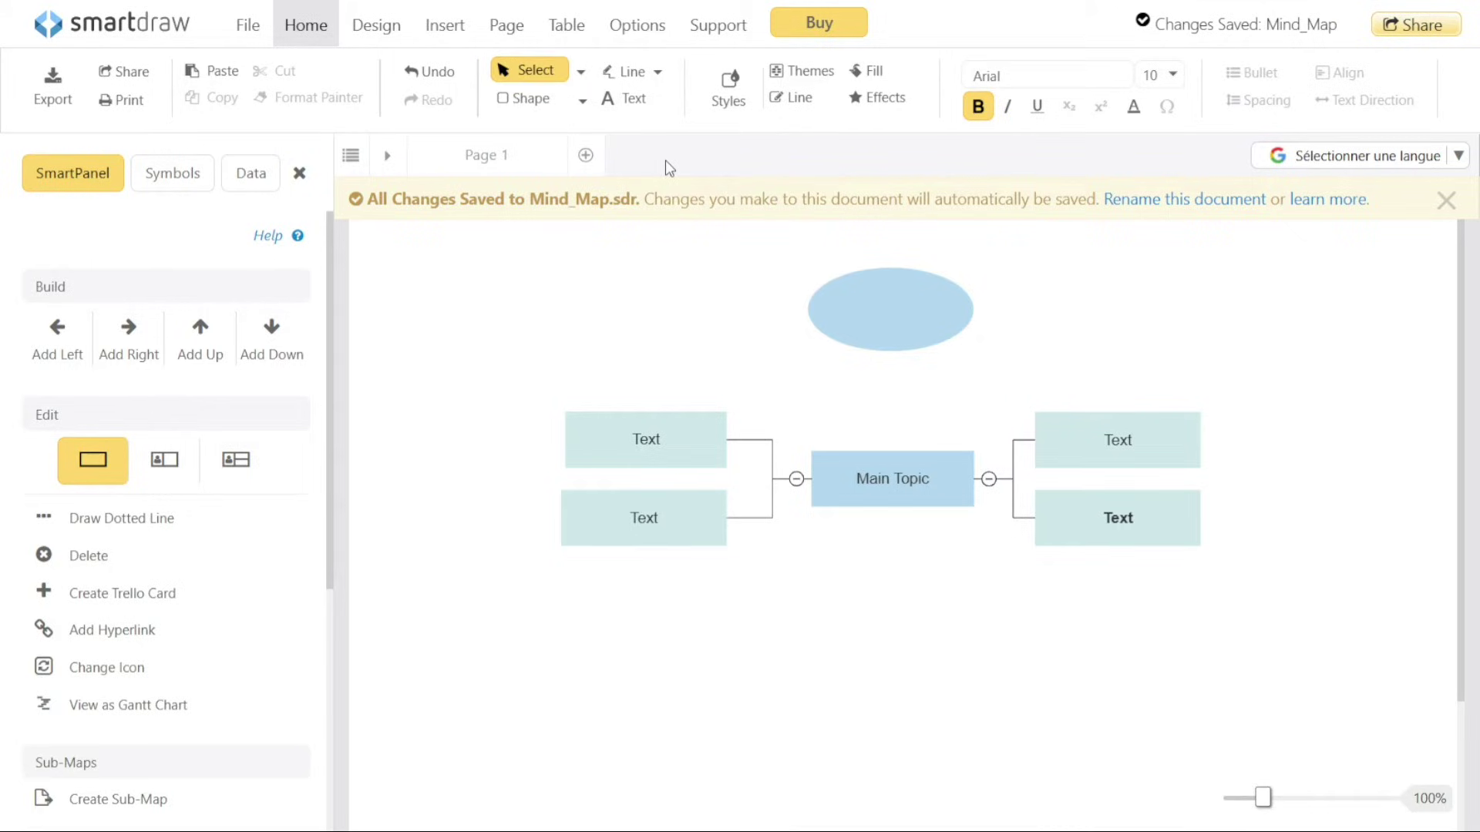
pyautogui.click(582, 100)
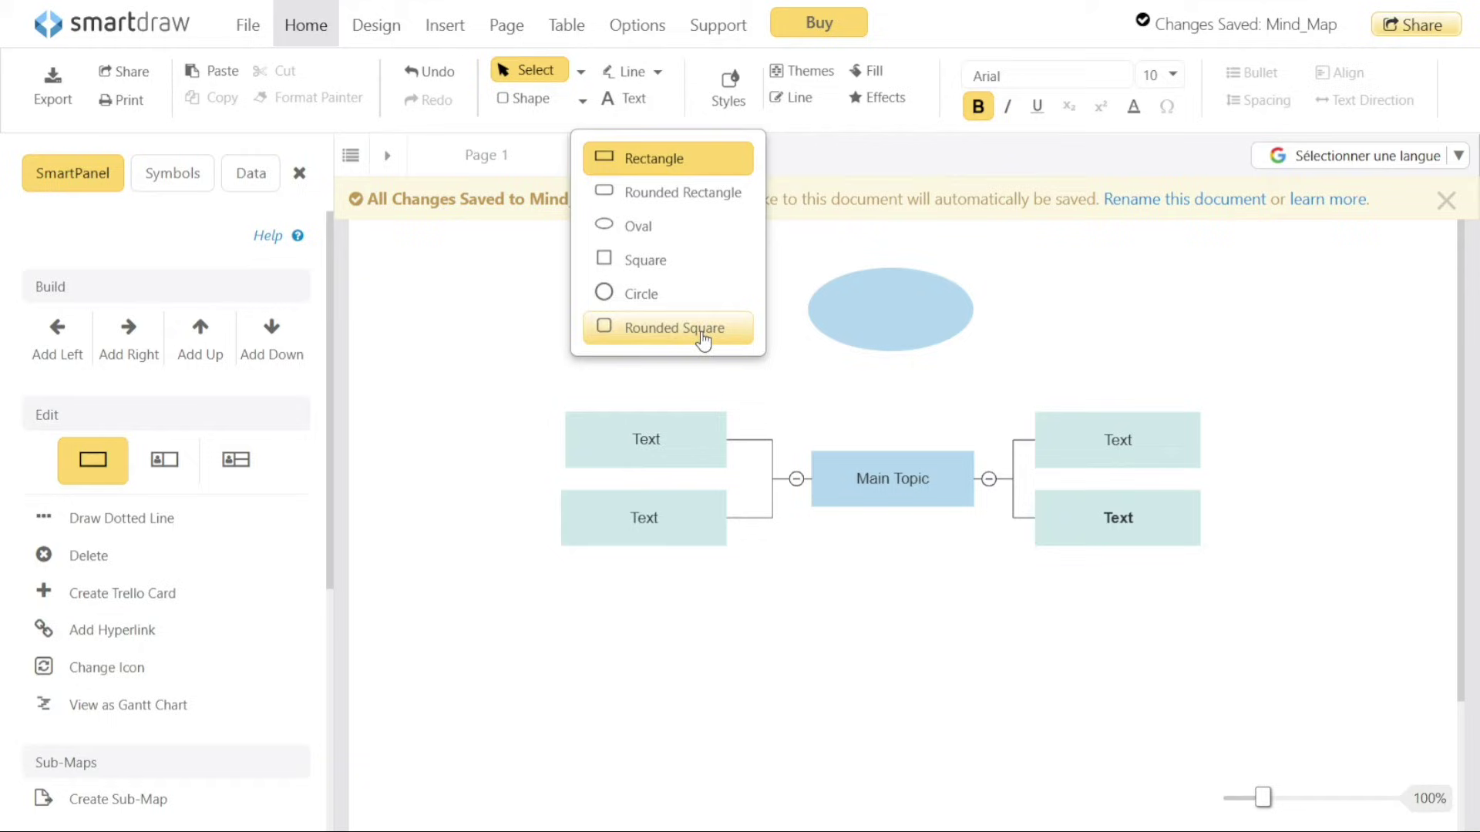
pyautogui.click(655, 160)
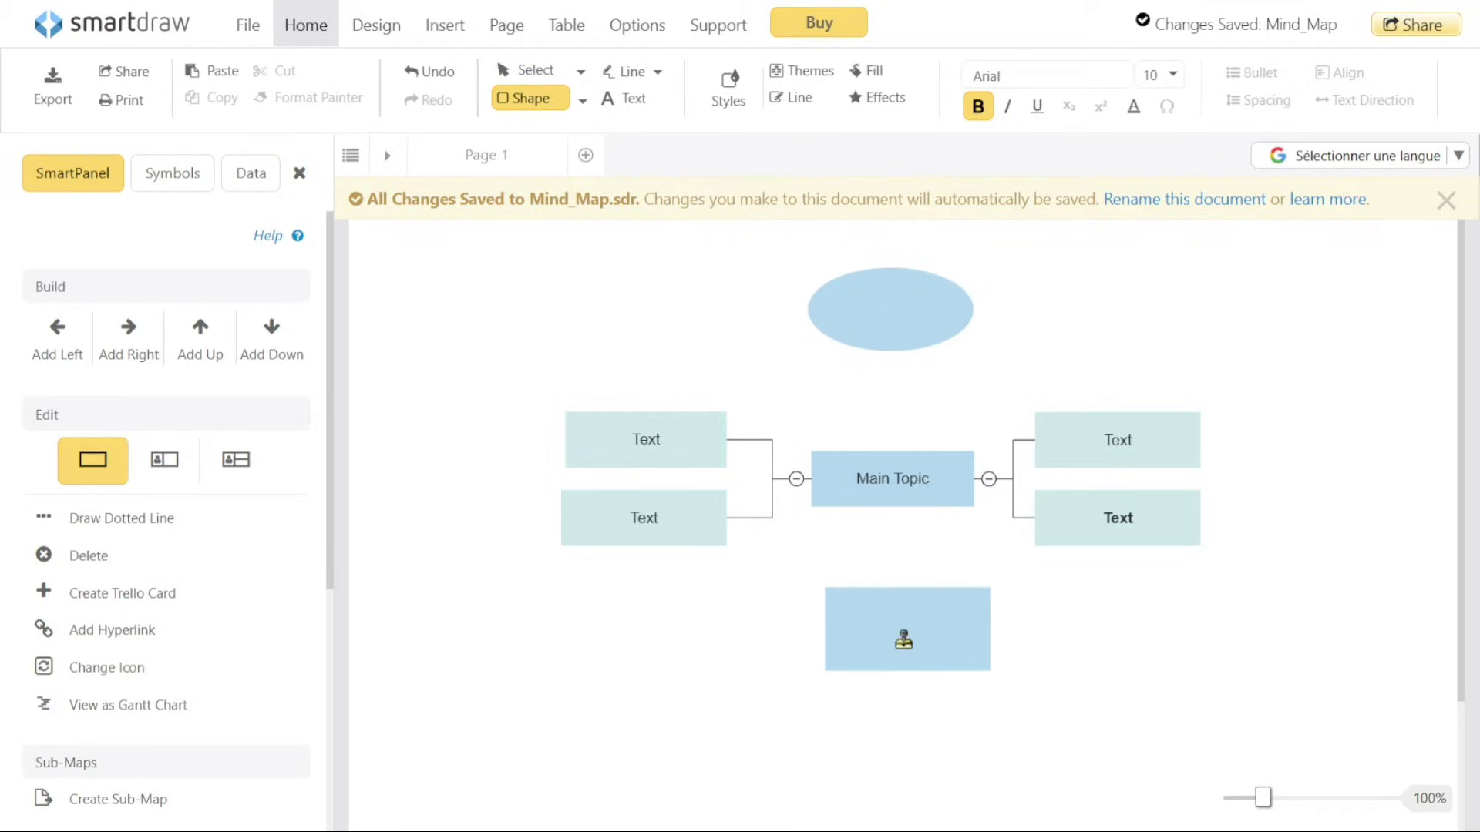
pyautogui.click(893, 669)
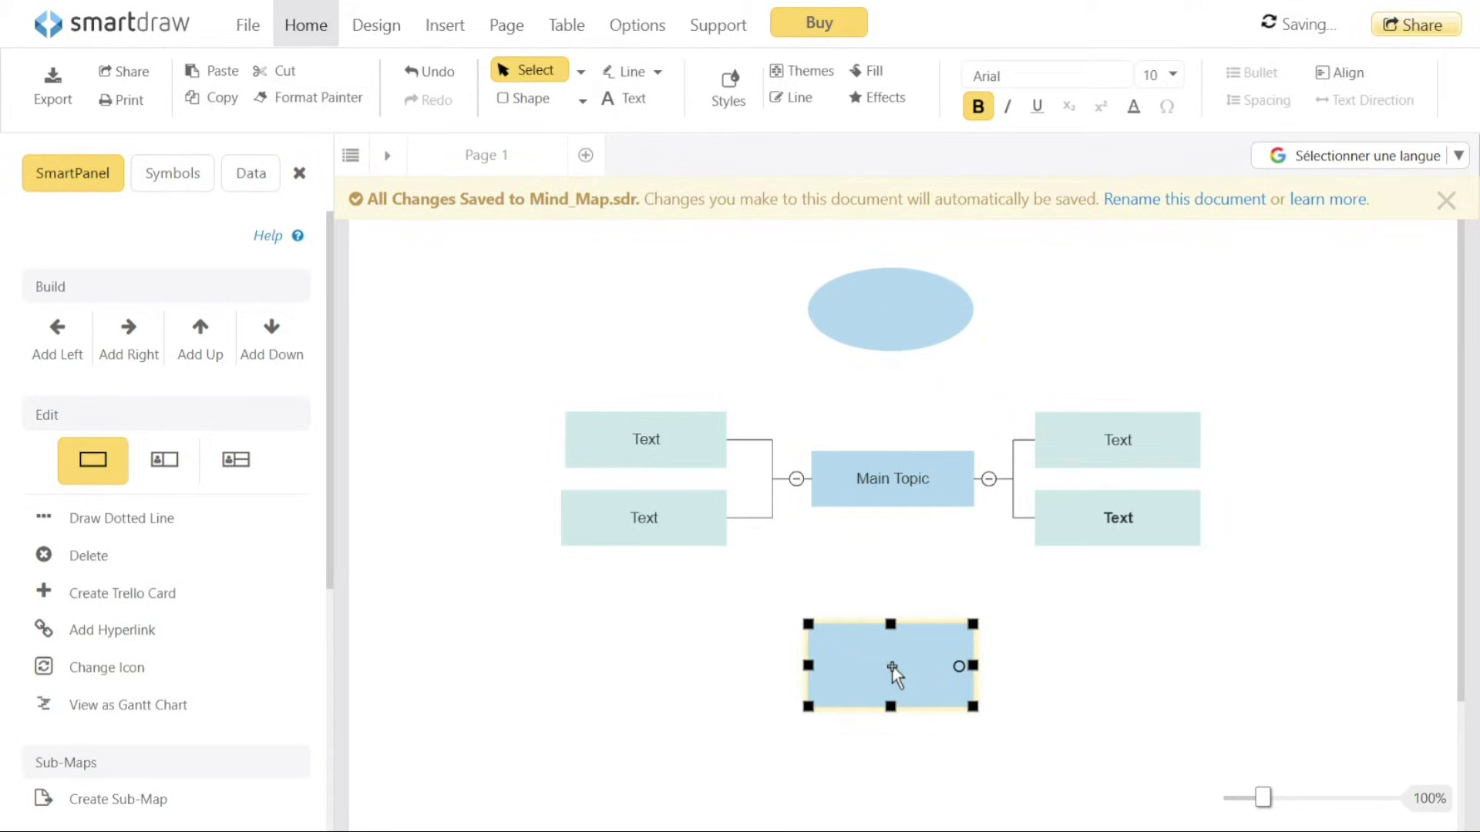
pyautogui.moveTo(890, 624); pyautogui.dragTo(890, 638)
pyautogui.click(724, 582)
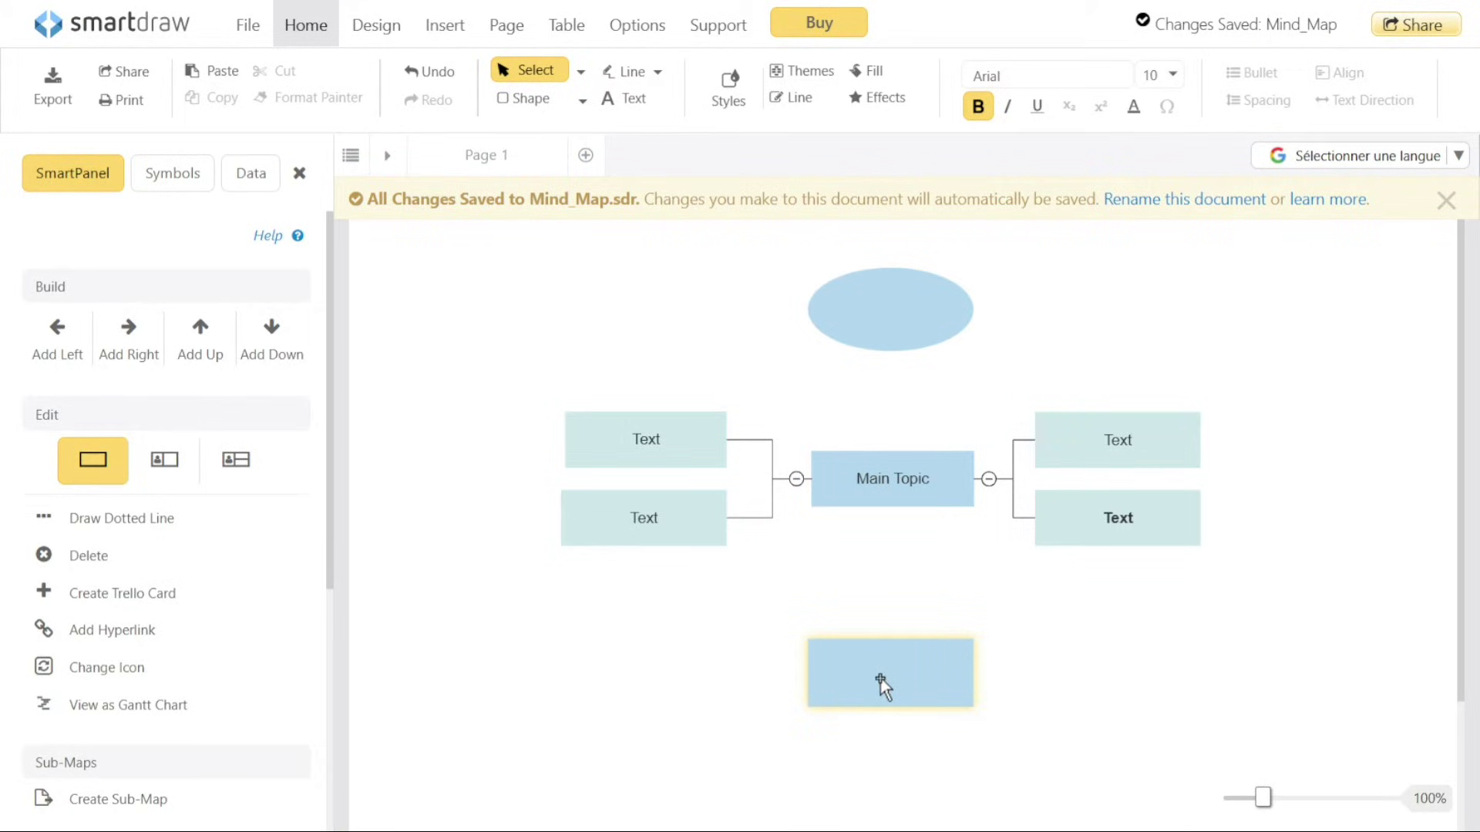
# Label the new rectangle 'Text'
pyautogui.doubleClick(881, 682)
pyautogui.write('T')
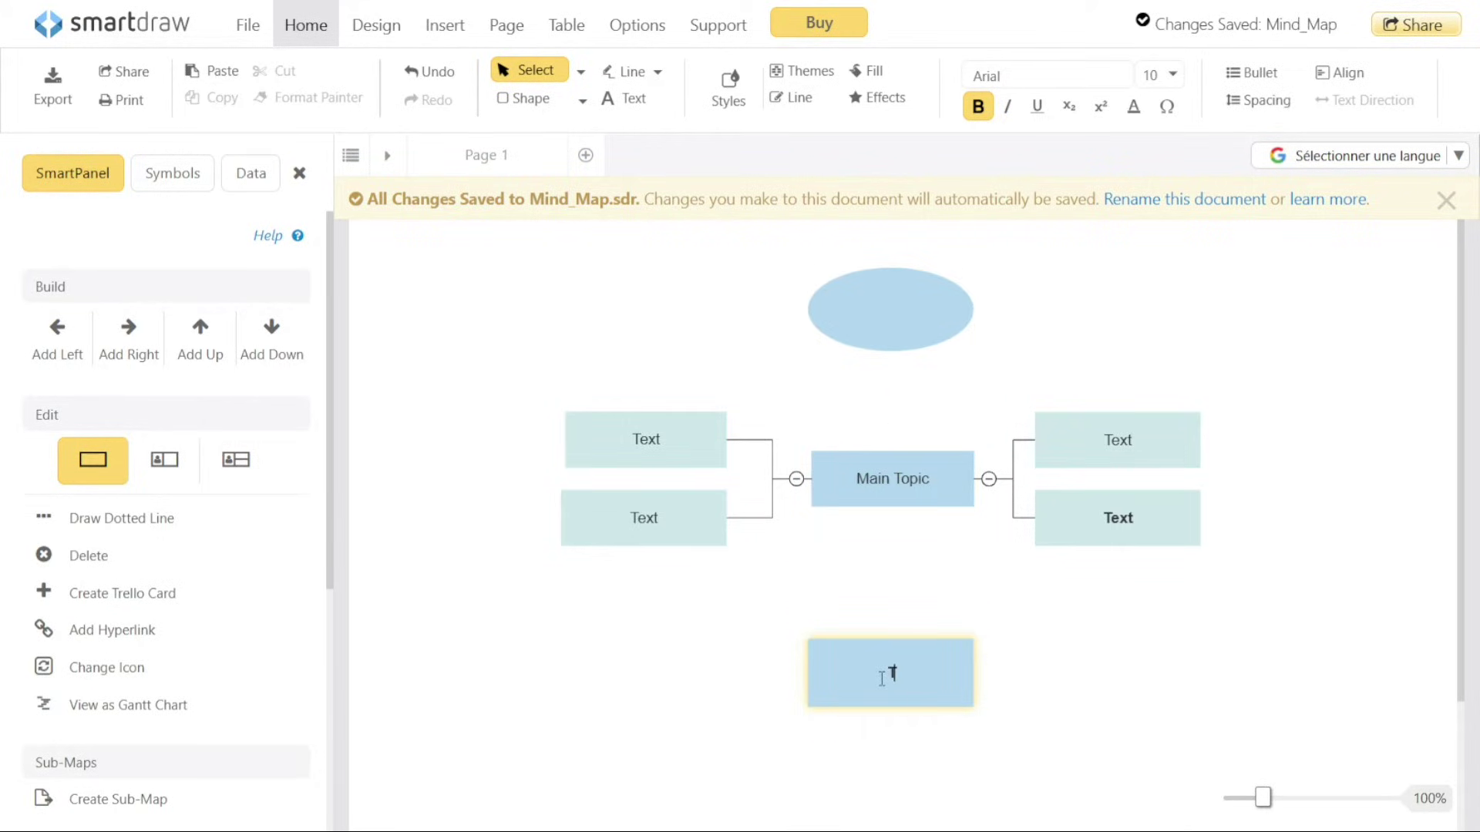
pyautogui.write('ext')
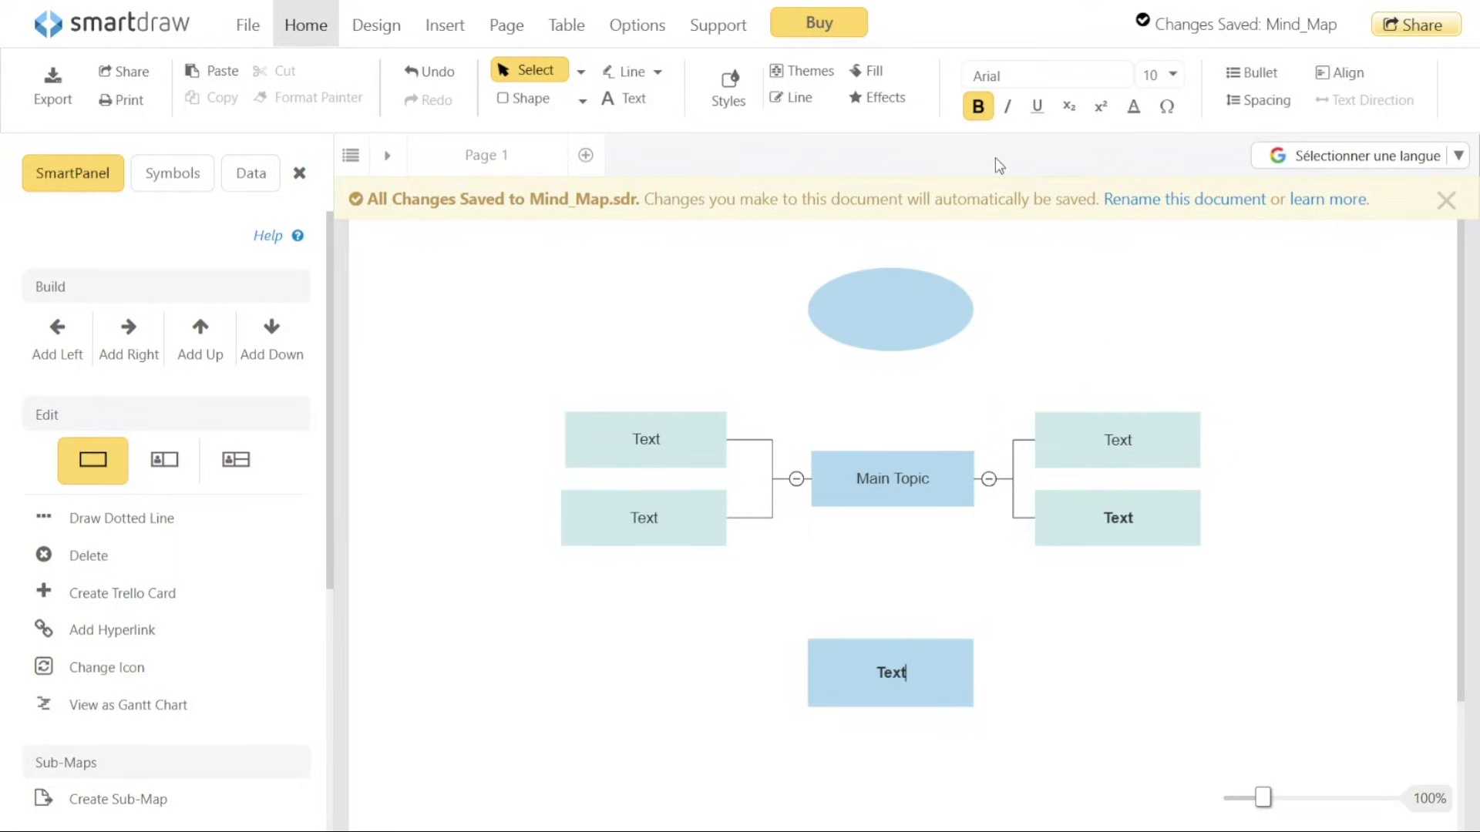
pyautogui.click(1036, 304)
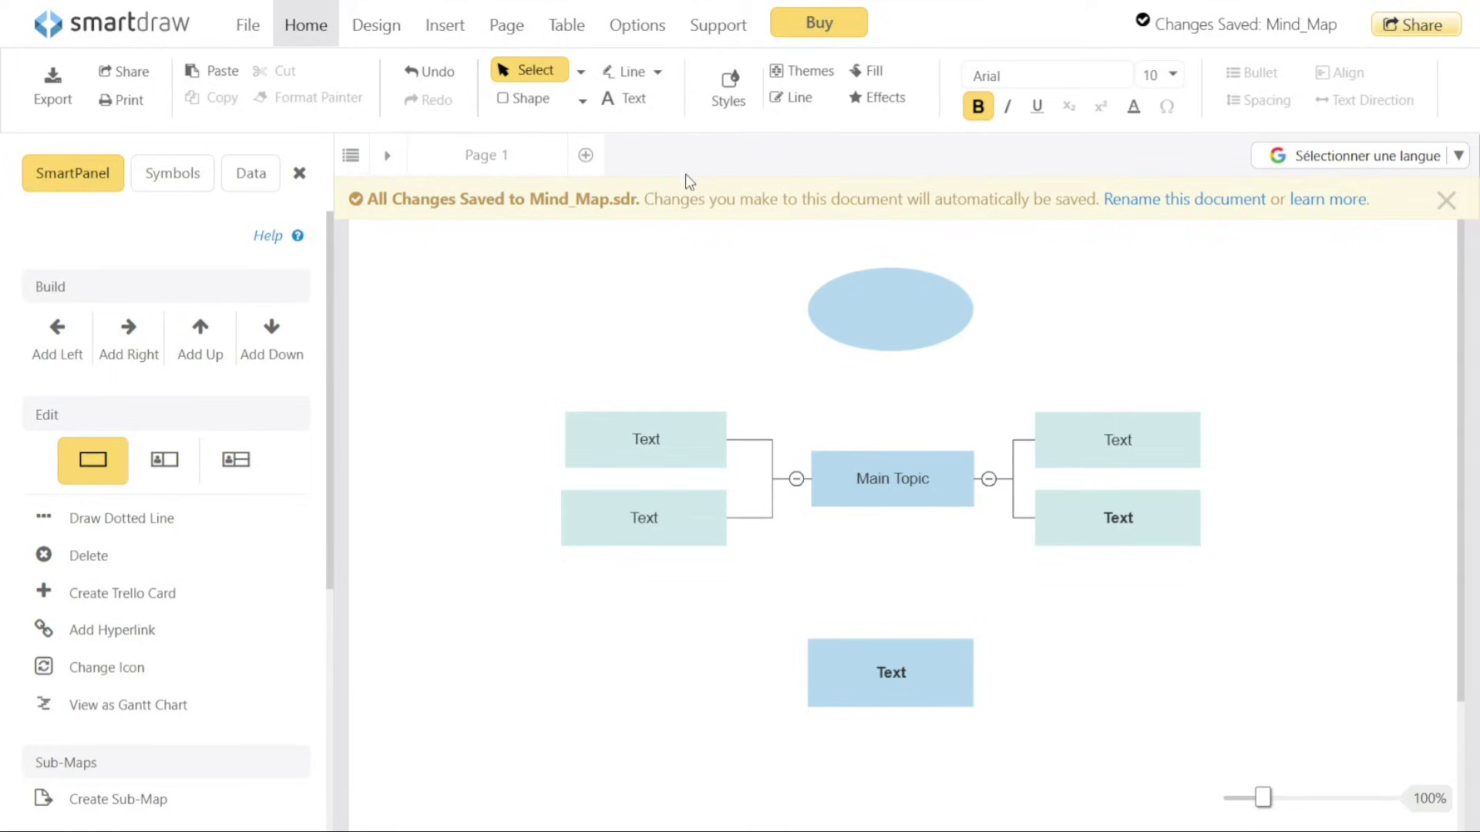
# Link Main Topic to the Text rectangle below with a curved shape connector
pyautogui.click(660, 76)
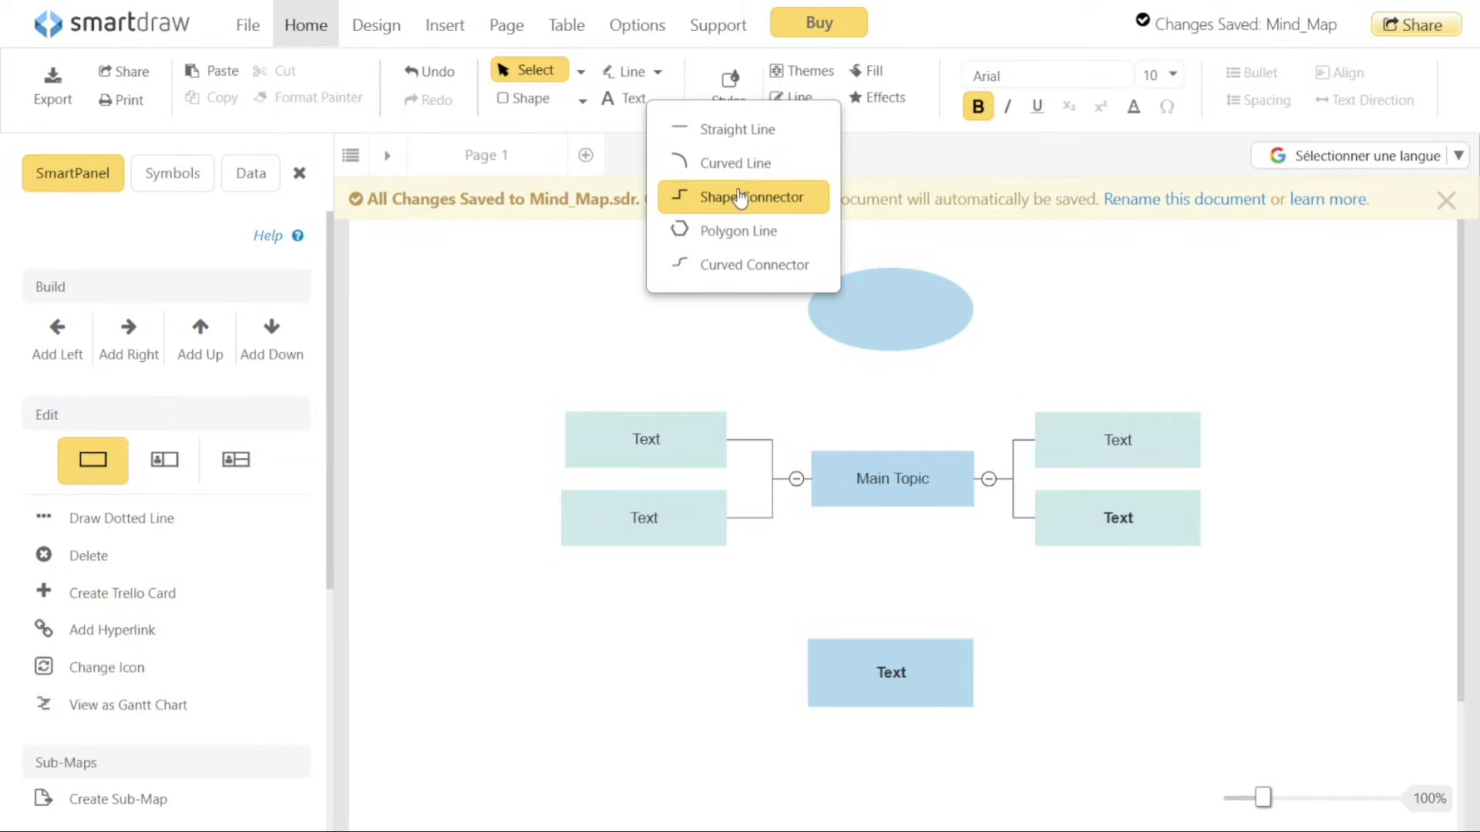
pyautogui.click(706, 187)
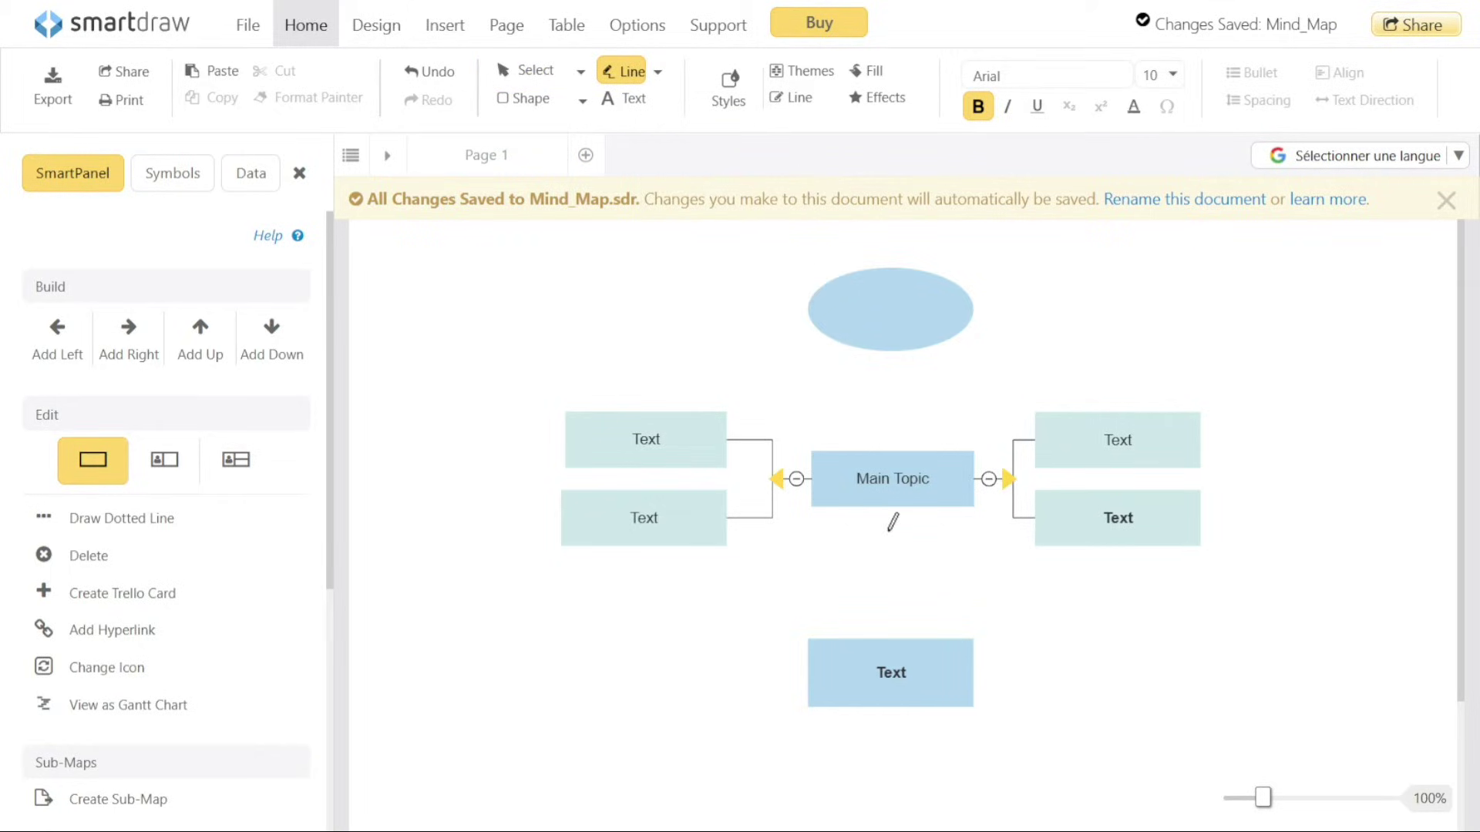
pyautogui.moveTo(888, 499); pyautogui.dragTo(888, 638)
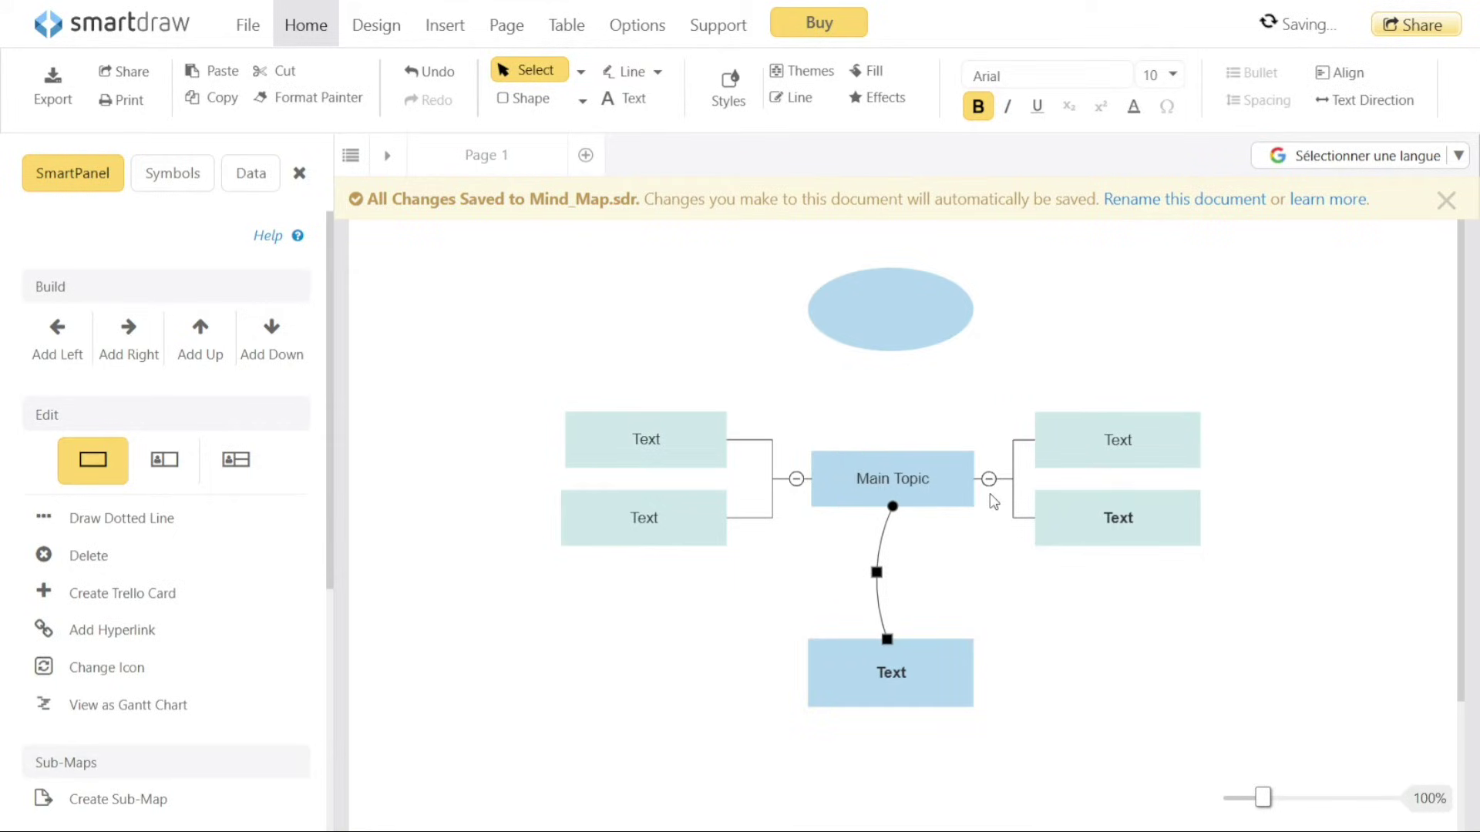
pyautogui.click(1139, 608)
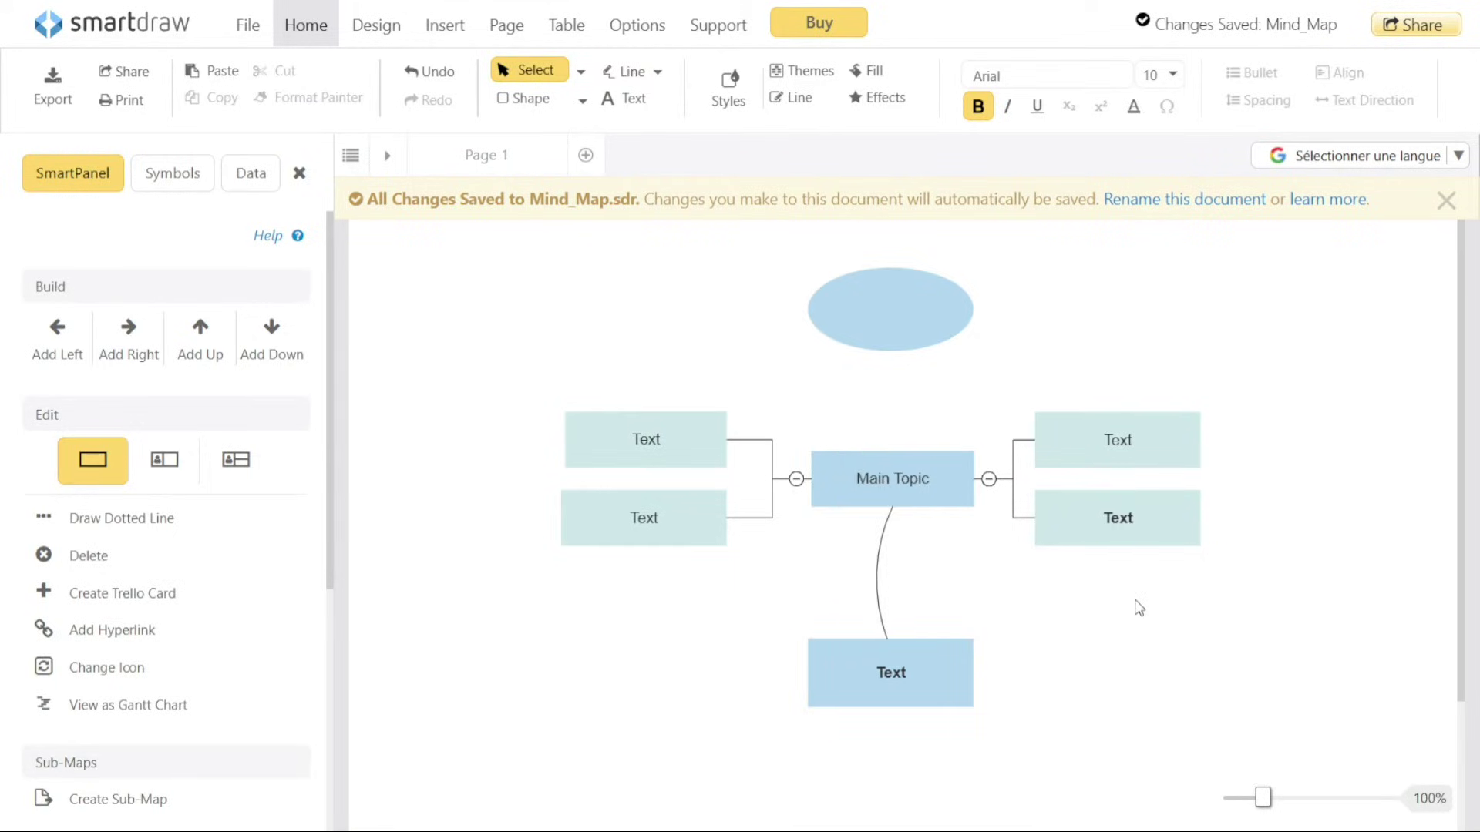
# Draw a straight line from the ellipse down to Main Topic
pyautogui.click(659, 71)
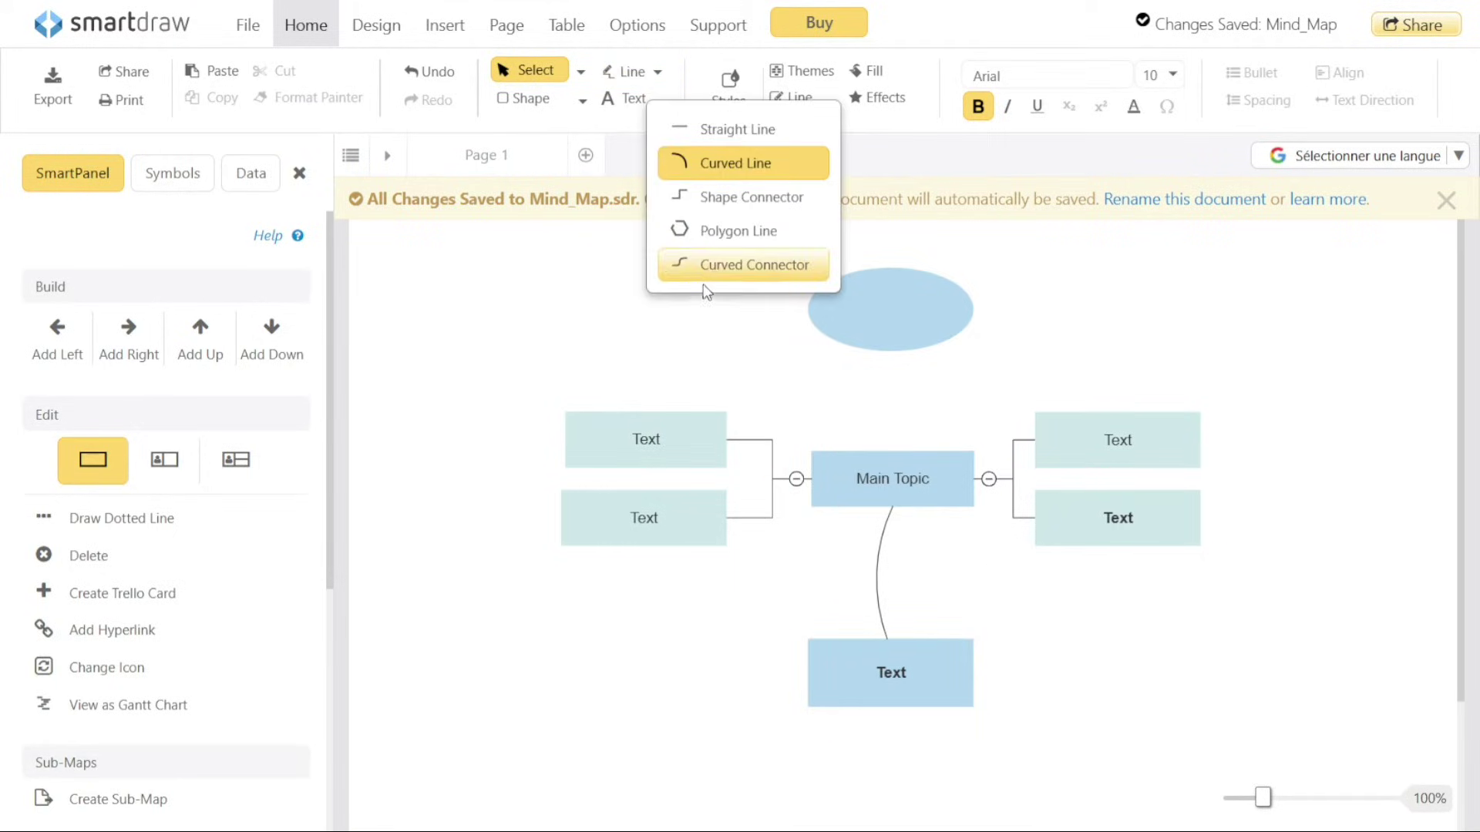
pyautogui.click(698, 130)
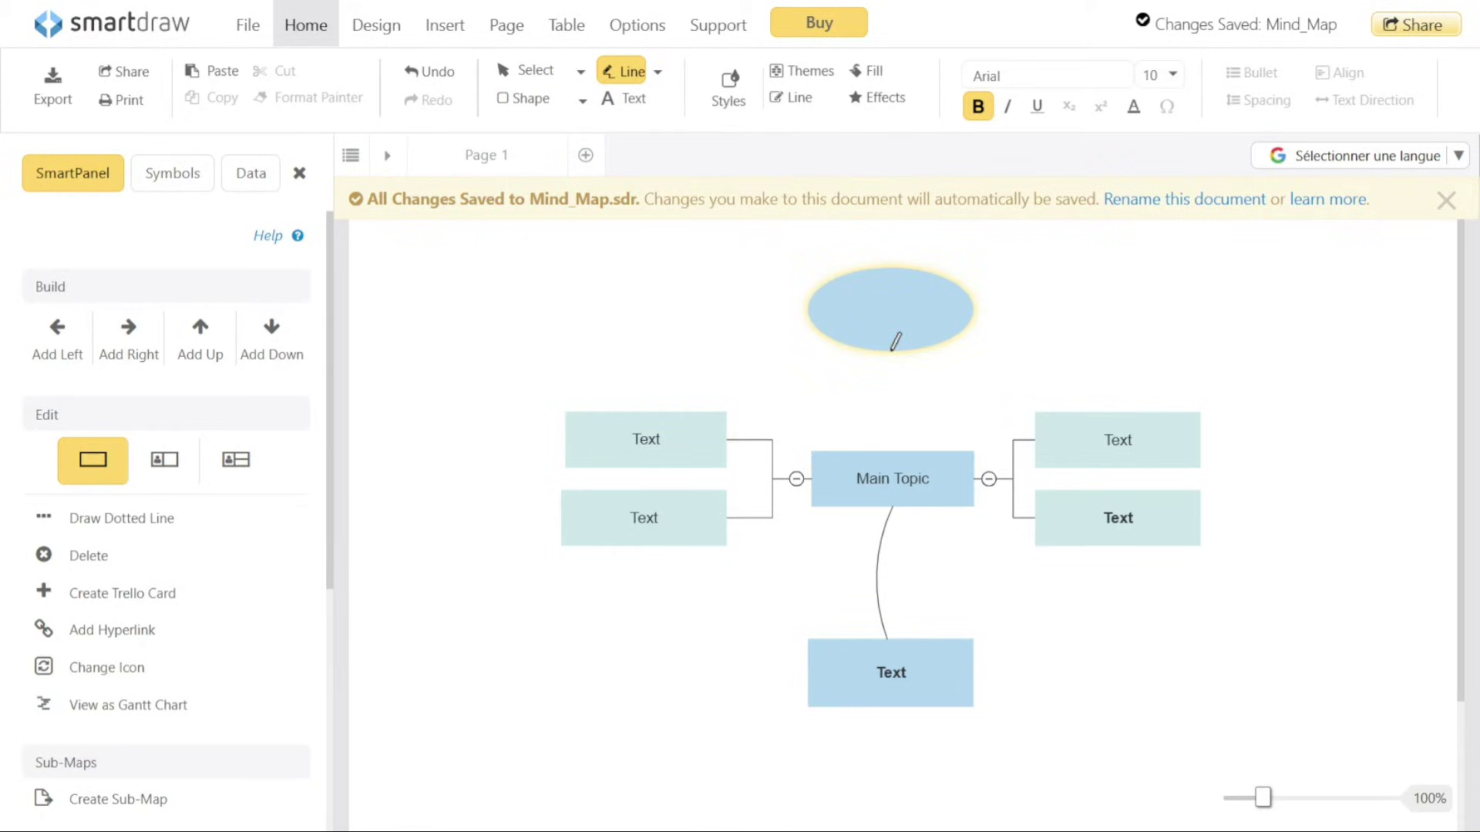
pyautogui.moveTo(890, 350); pyautogui.dragTo(892, 452)
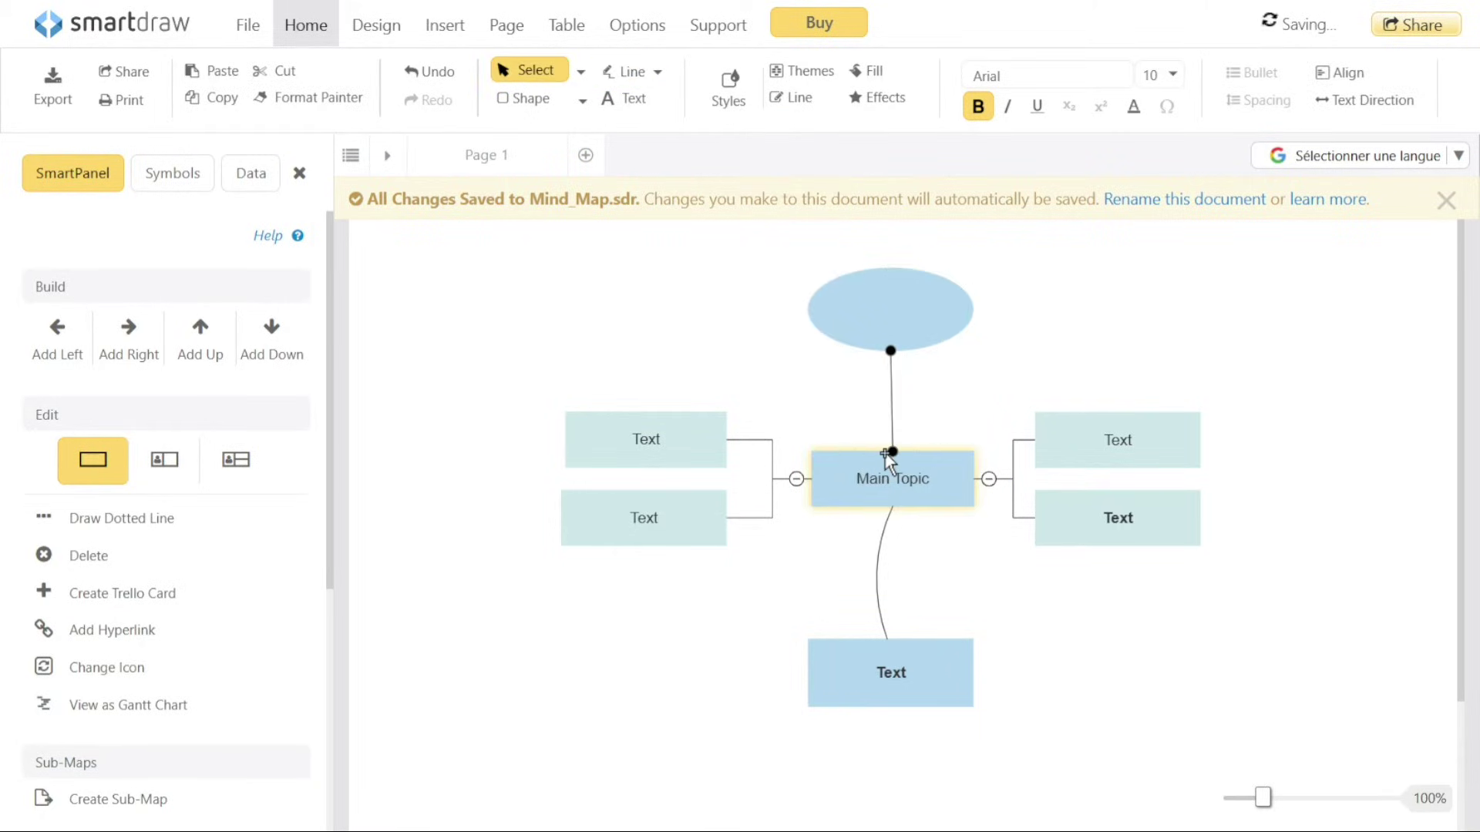
pyautogui.moveTo(903, 302)
pyautogui.mouseDown()
pyautogui.moveTo(771, 306)
pyautogui.moveTo(886, 309)
pyautogui.mouseUp()
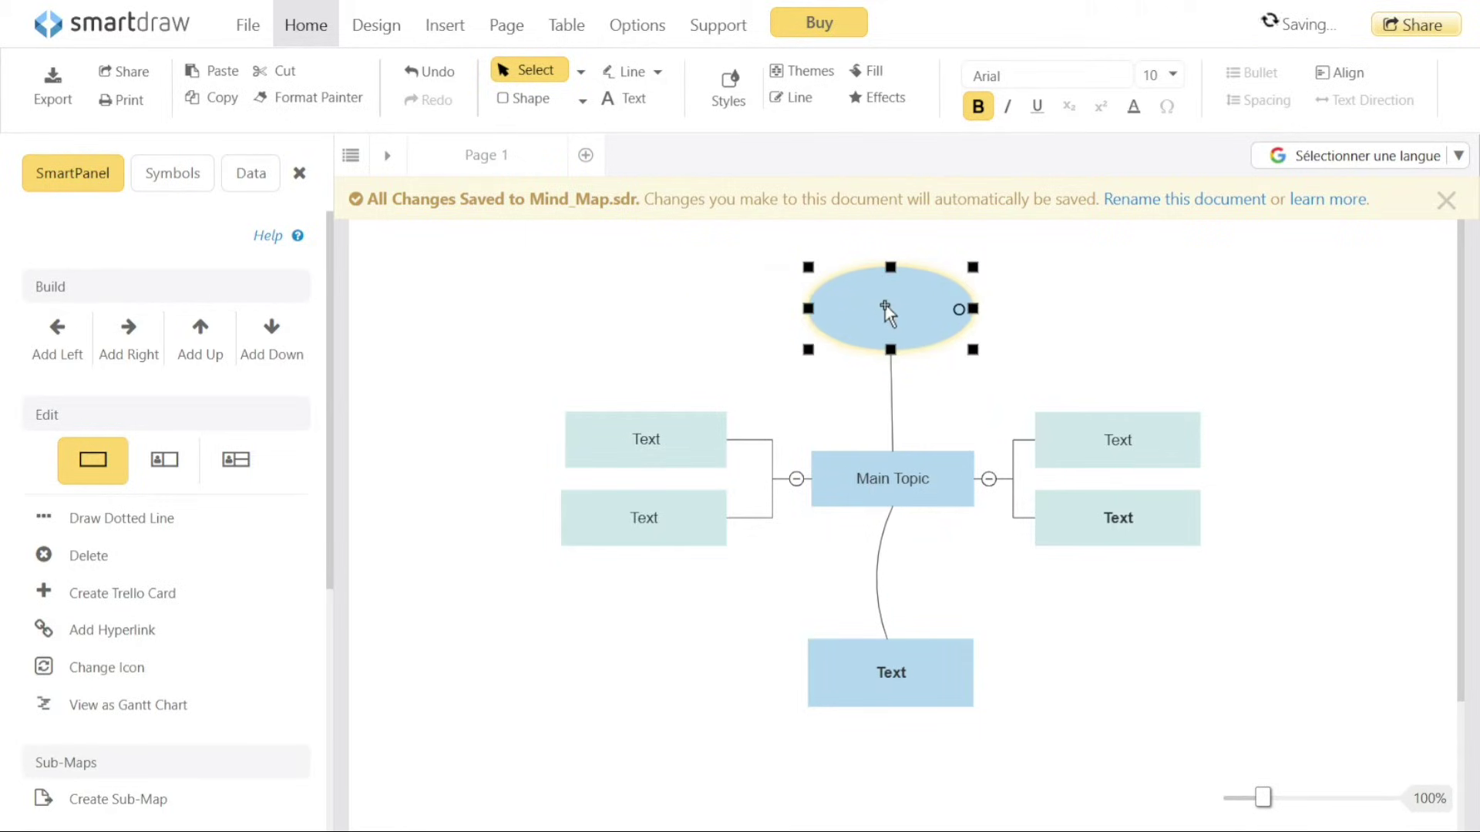
# Start Save As and replace the document name Mind_Map with 'Demo'
pyautogui.click(1076, 324)
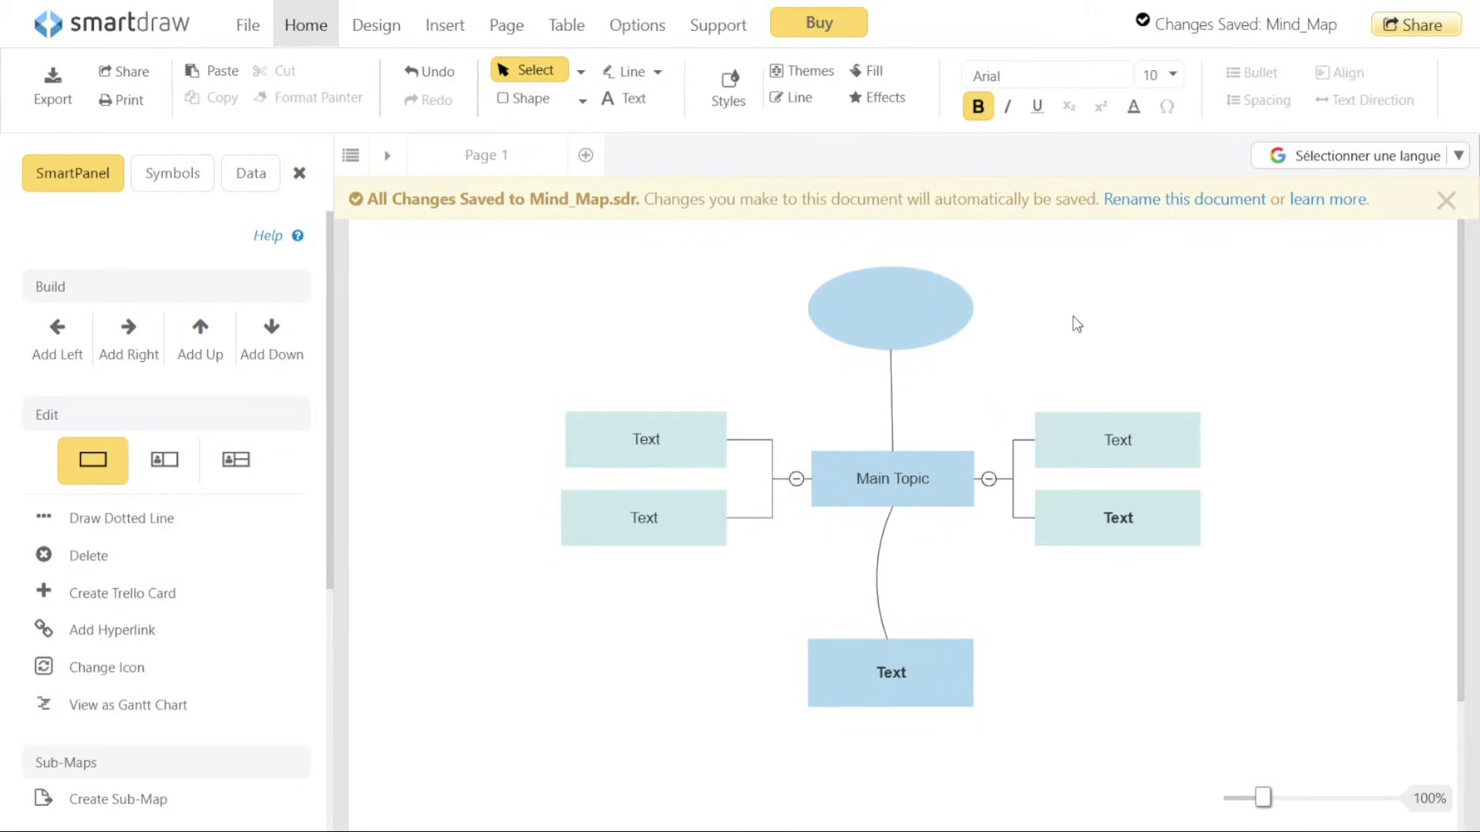
pyautogui.click(260, 32)
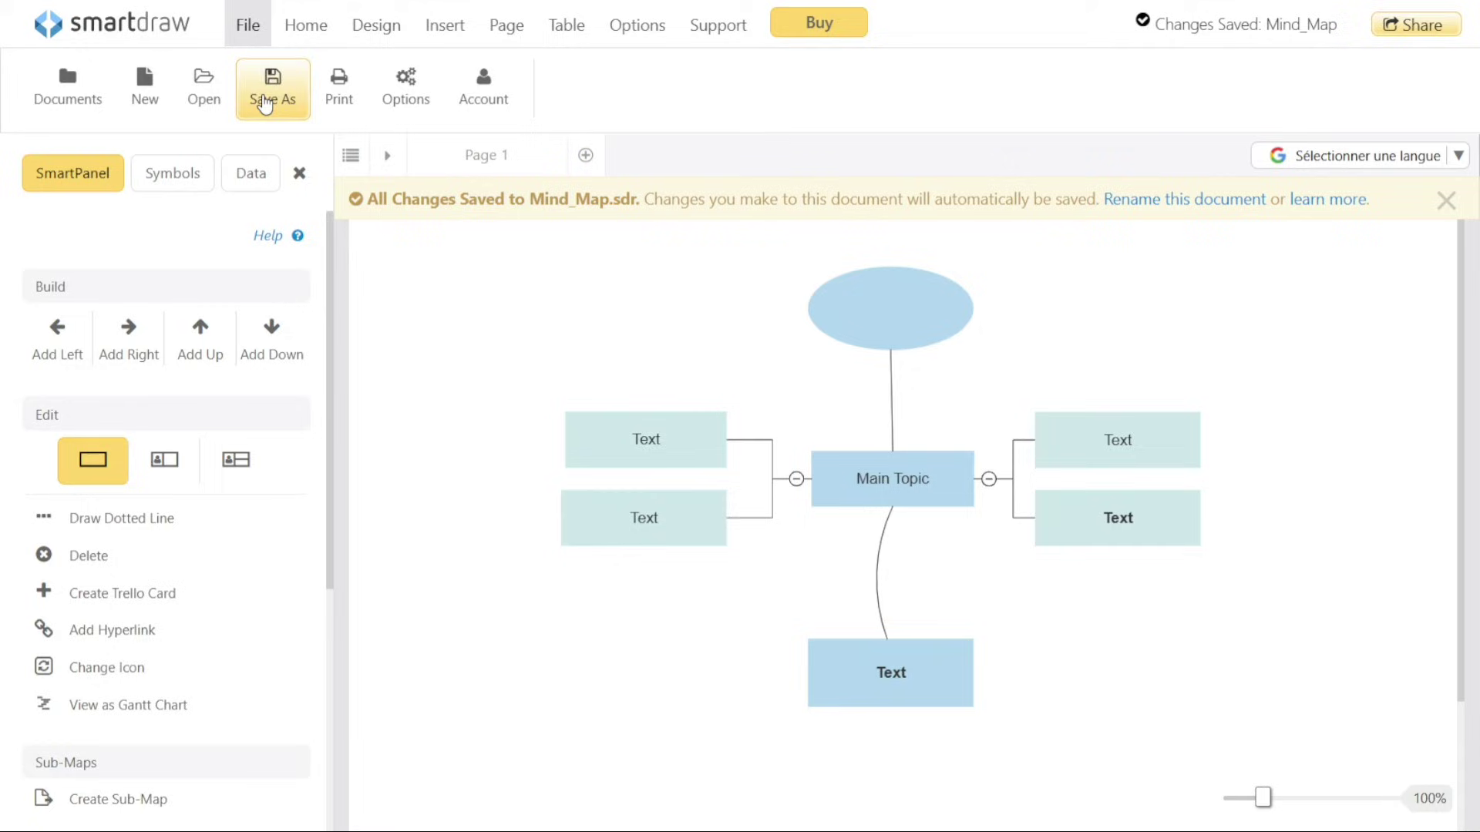
pyautogui.click(266, 103)
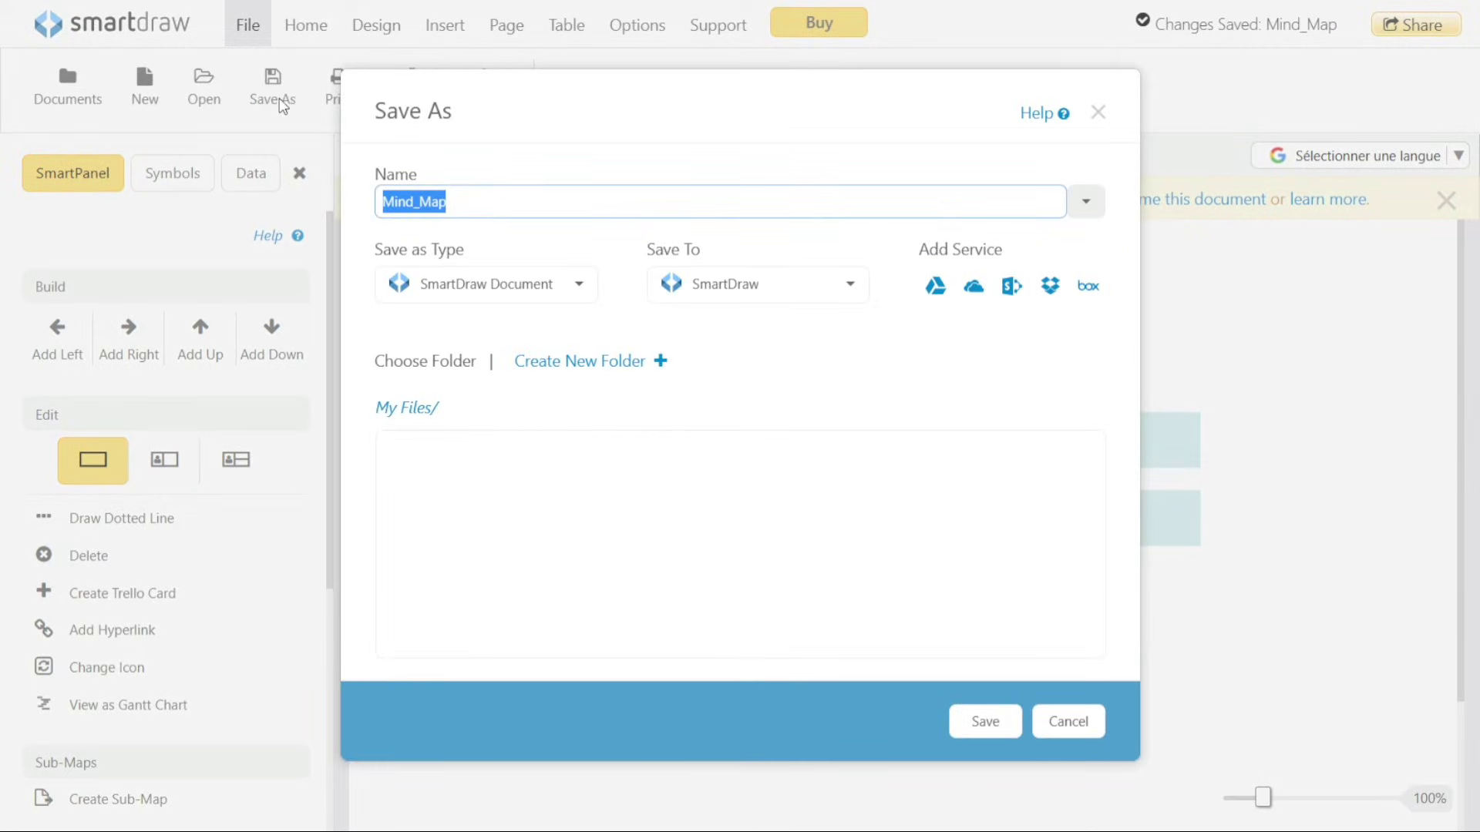
pyautogui.click(518, 202)
pyautogui.doubleClick(518, 202)
pyautogui.write('Demo')
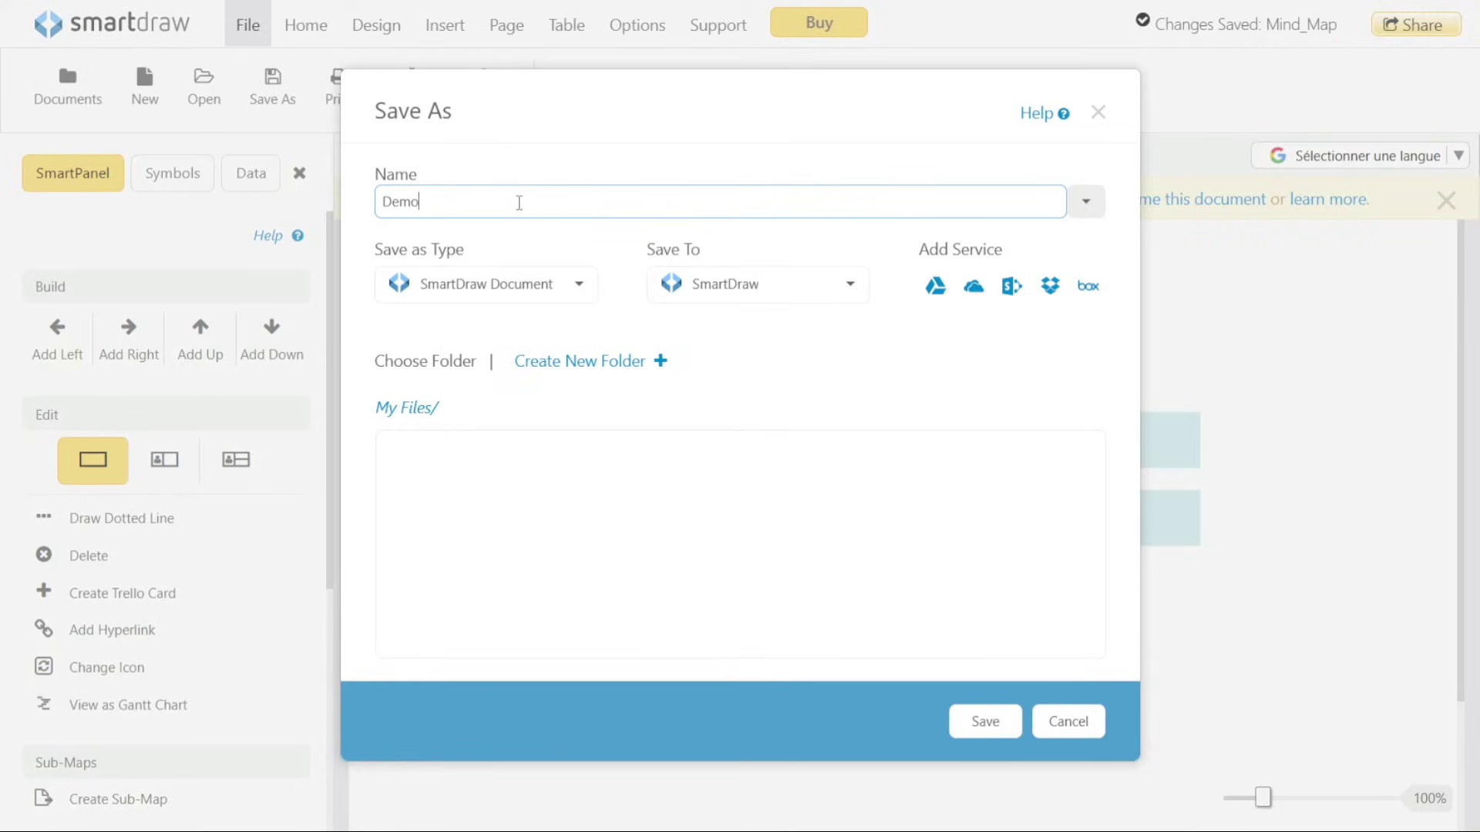
pyautogui.click(591, 162)
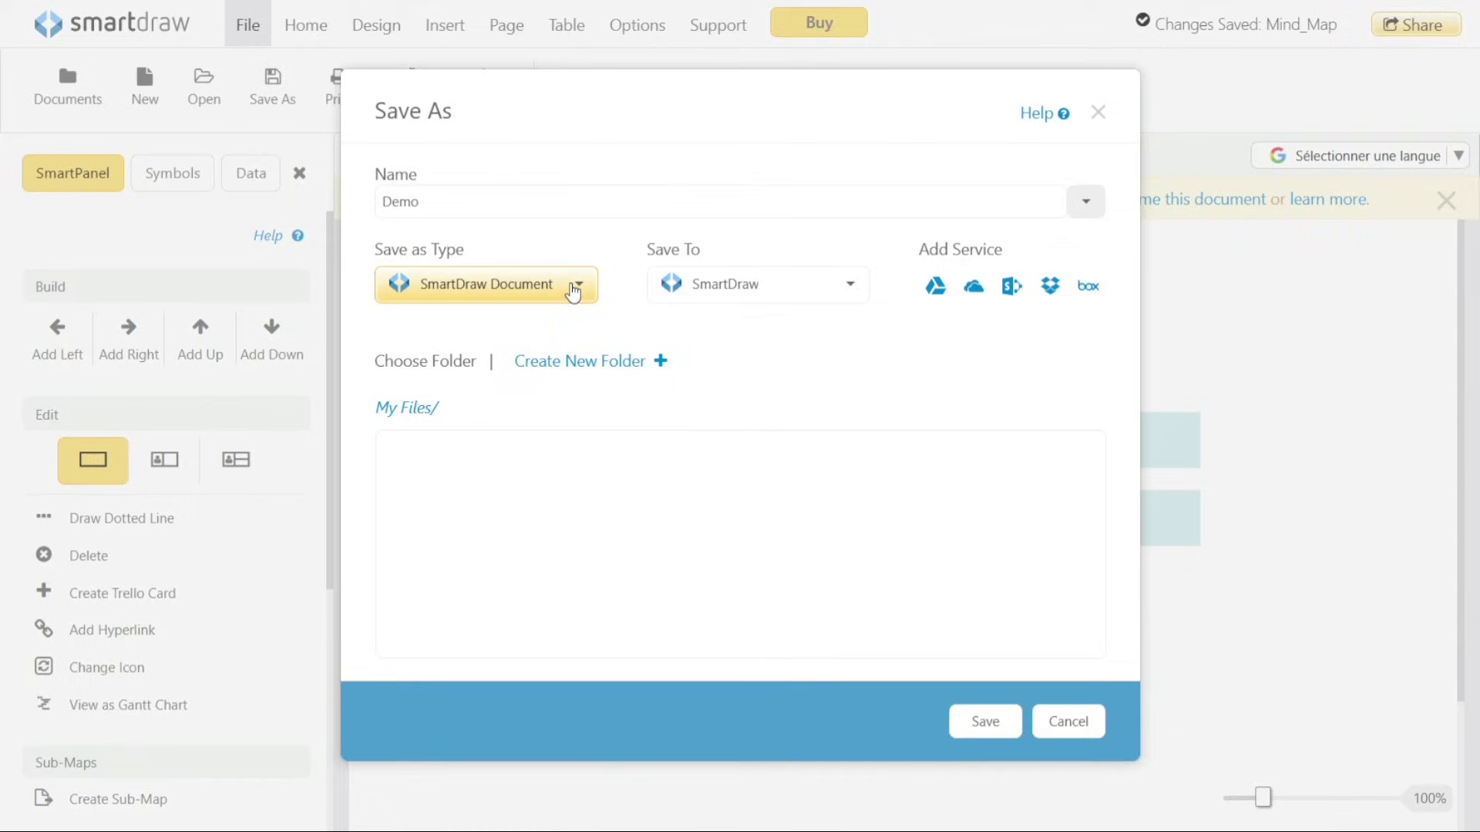
# Keep the SmartDraw Document type and default location, and save as Demo
pyautogui.click(573, 290)
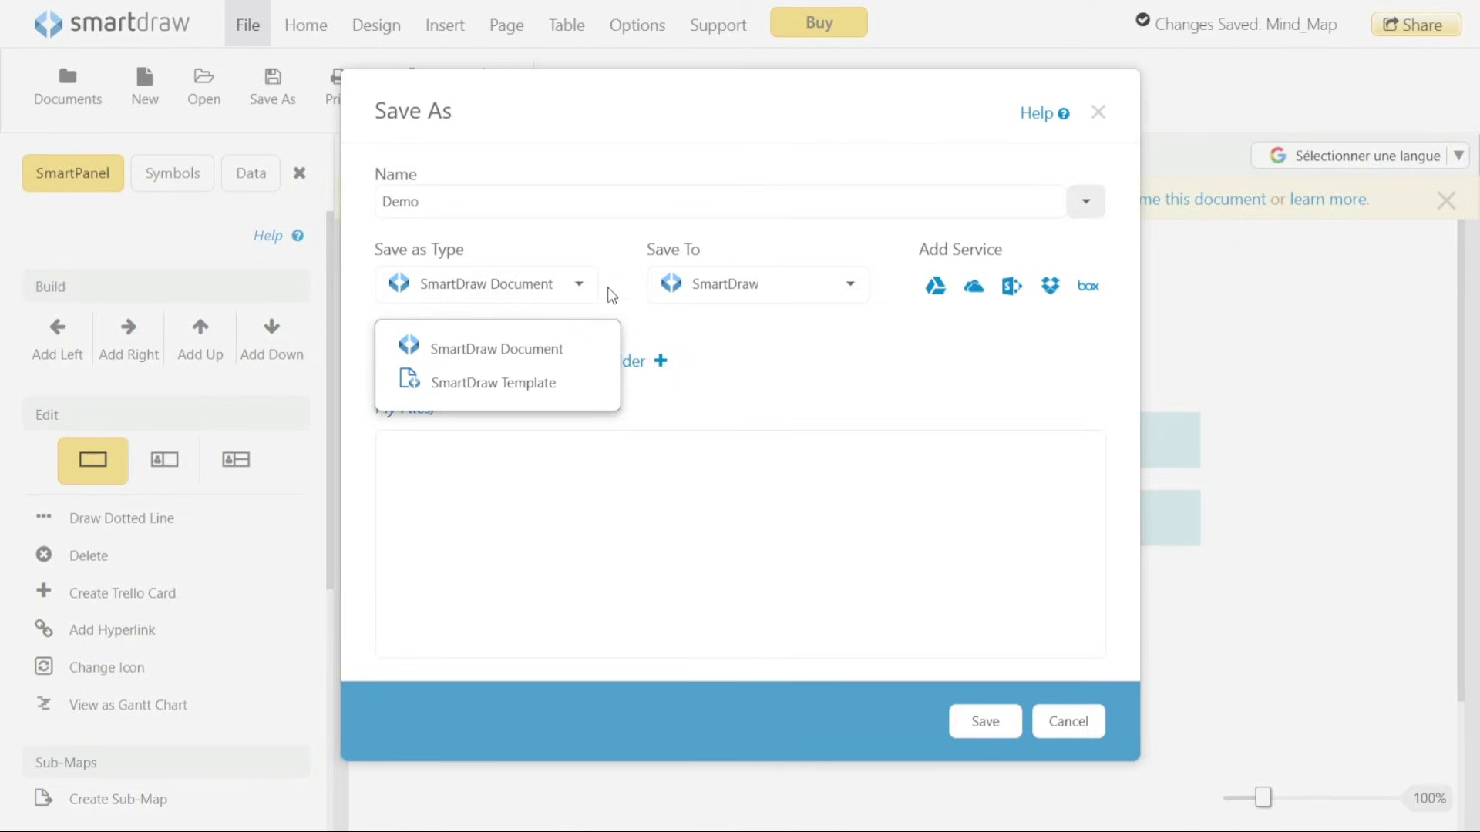
pyautogui.click(735, 291)
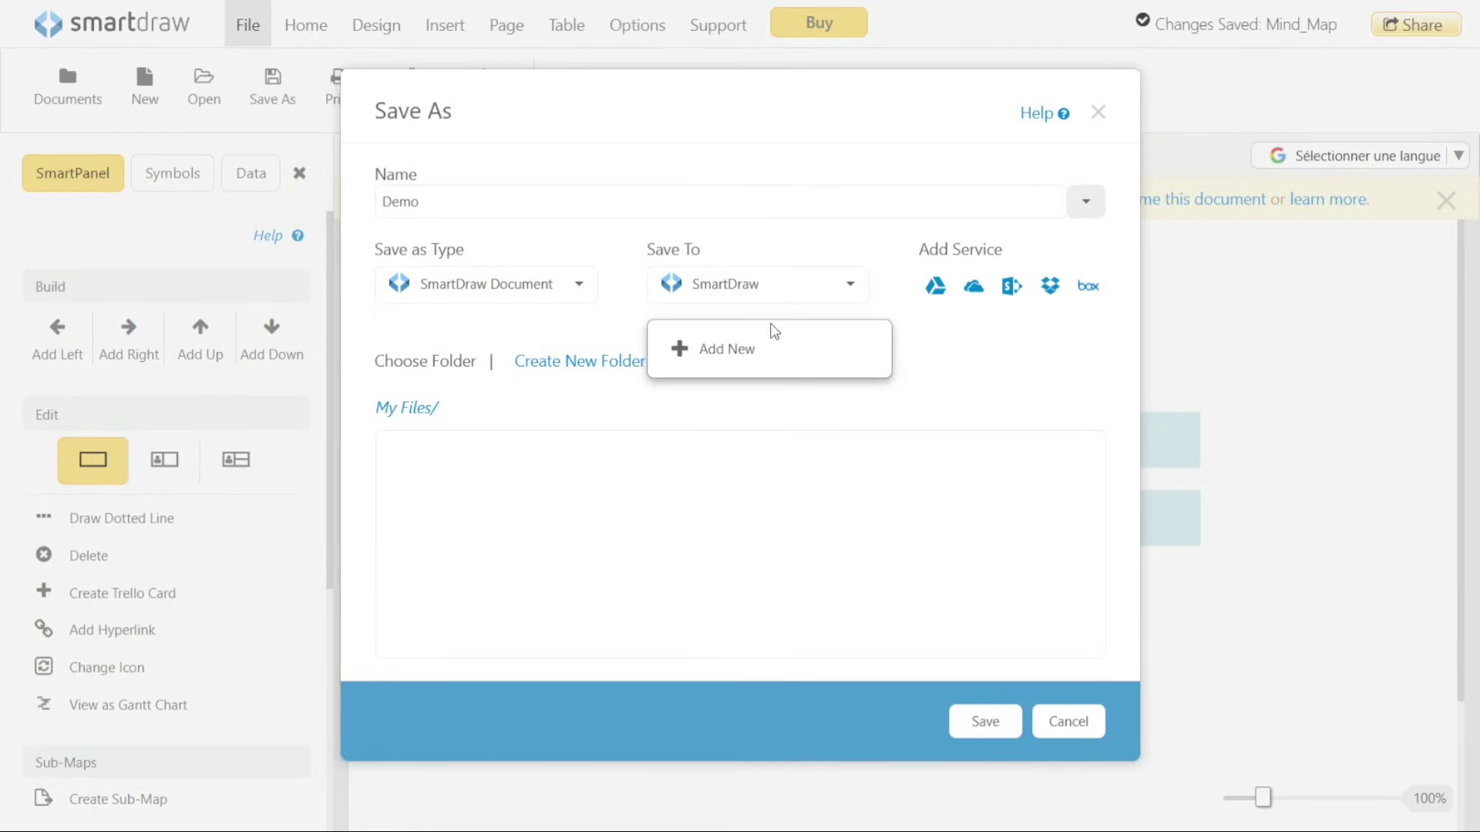
pyautogui.click(599, 422)
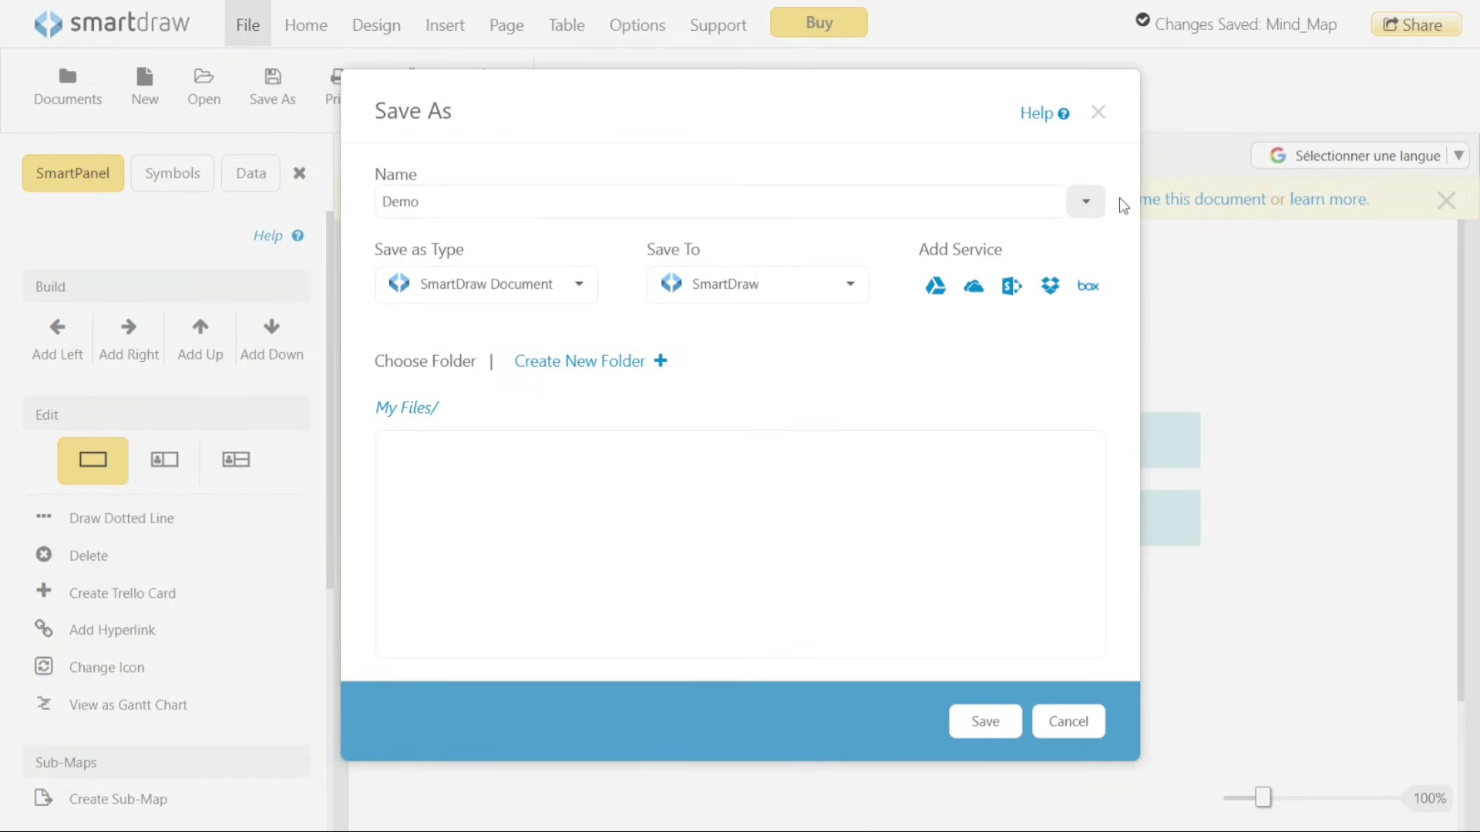
pyautogui.click(1091, 204)
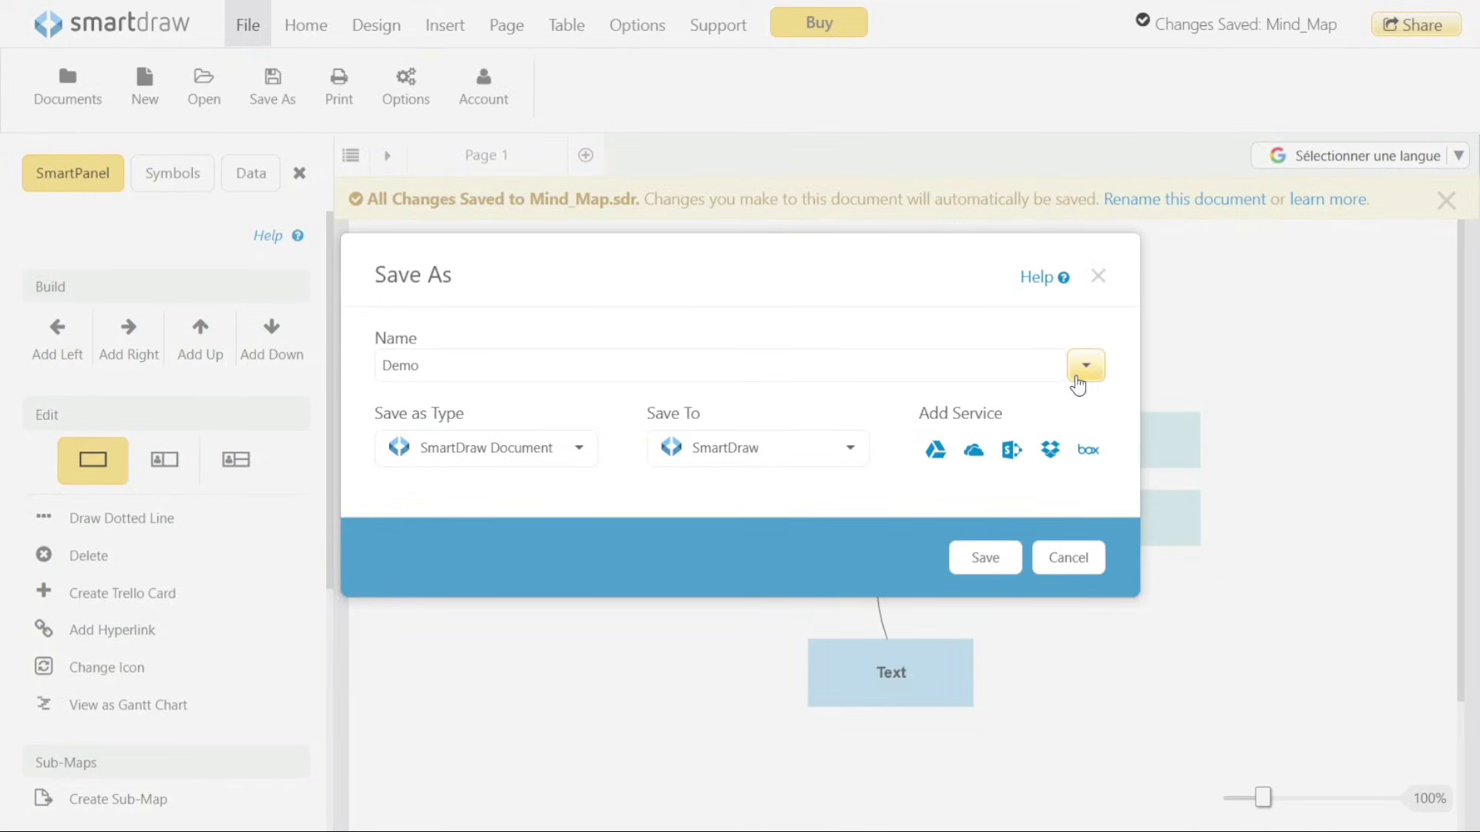
pyautogui.click(1084, 377)
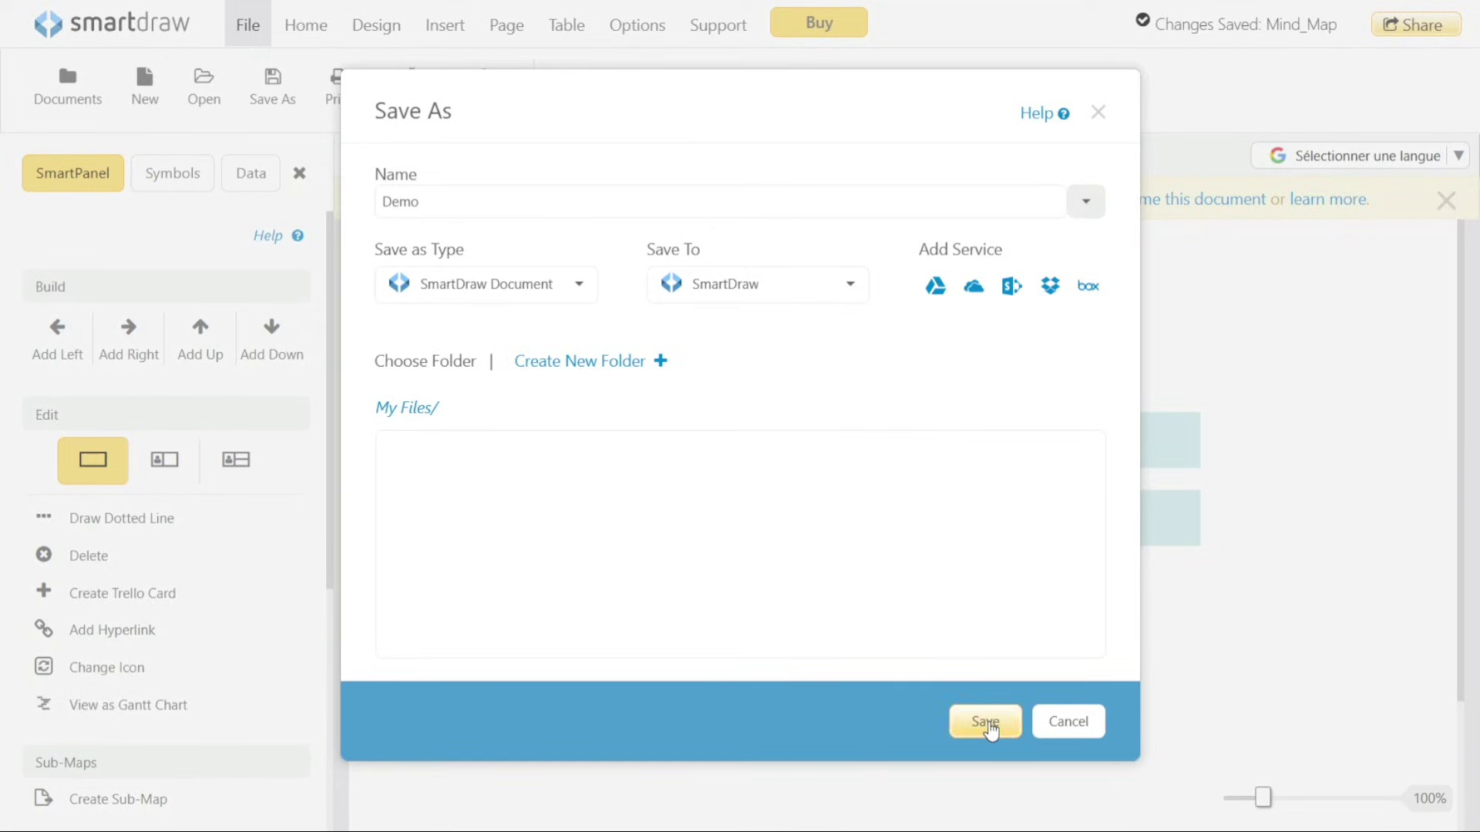
pyautogui.click(983, 724)
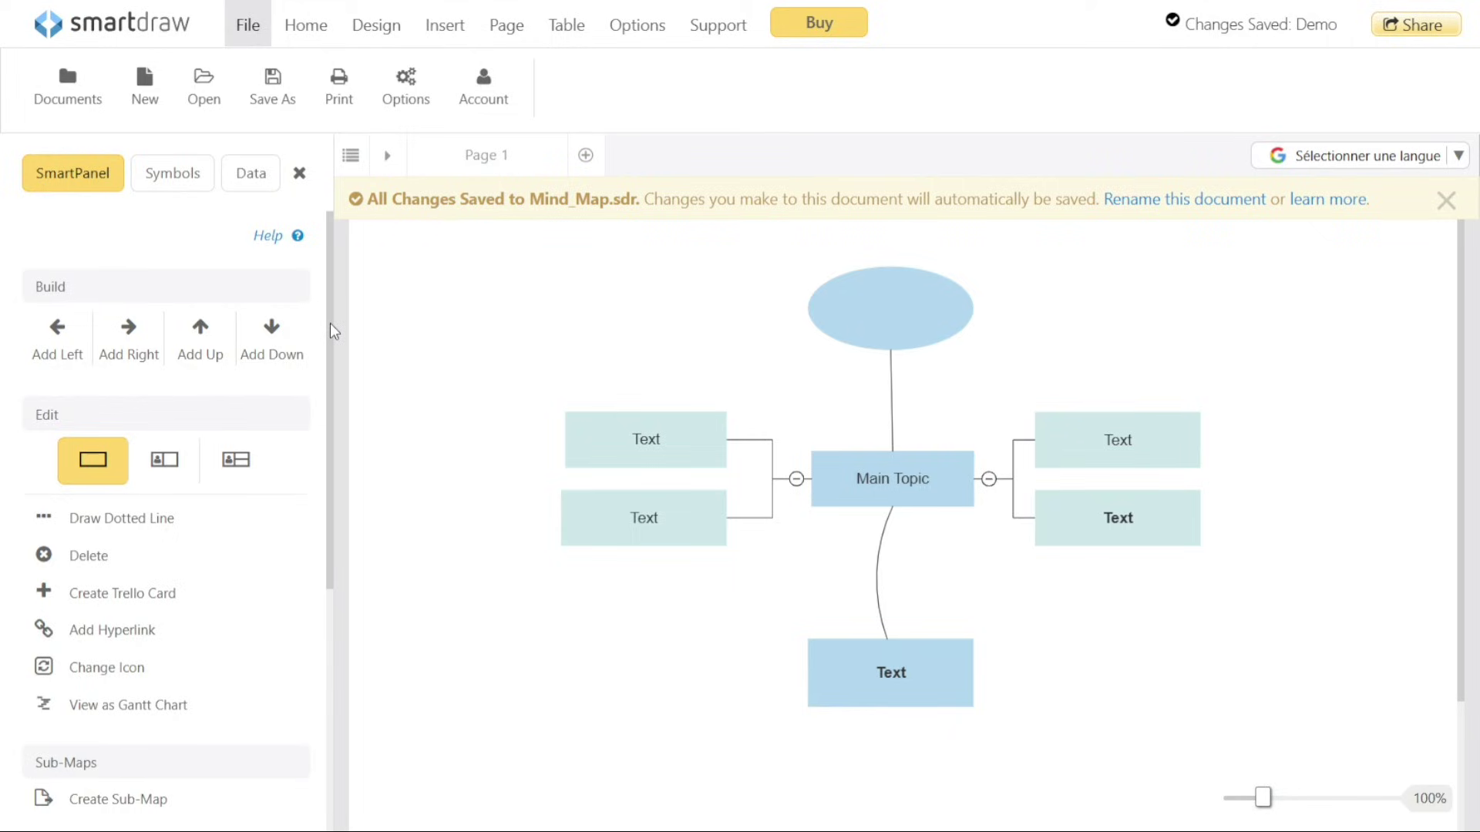
pyautogui.moveTo(333, 331); pyautogui.dragTo(334, 659)
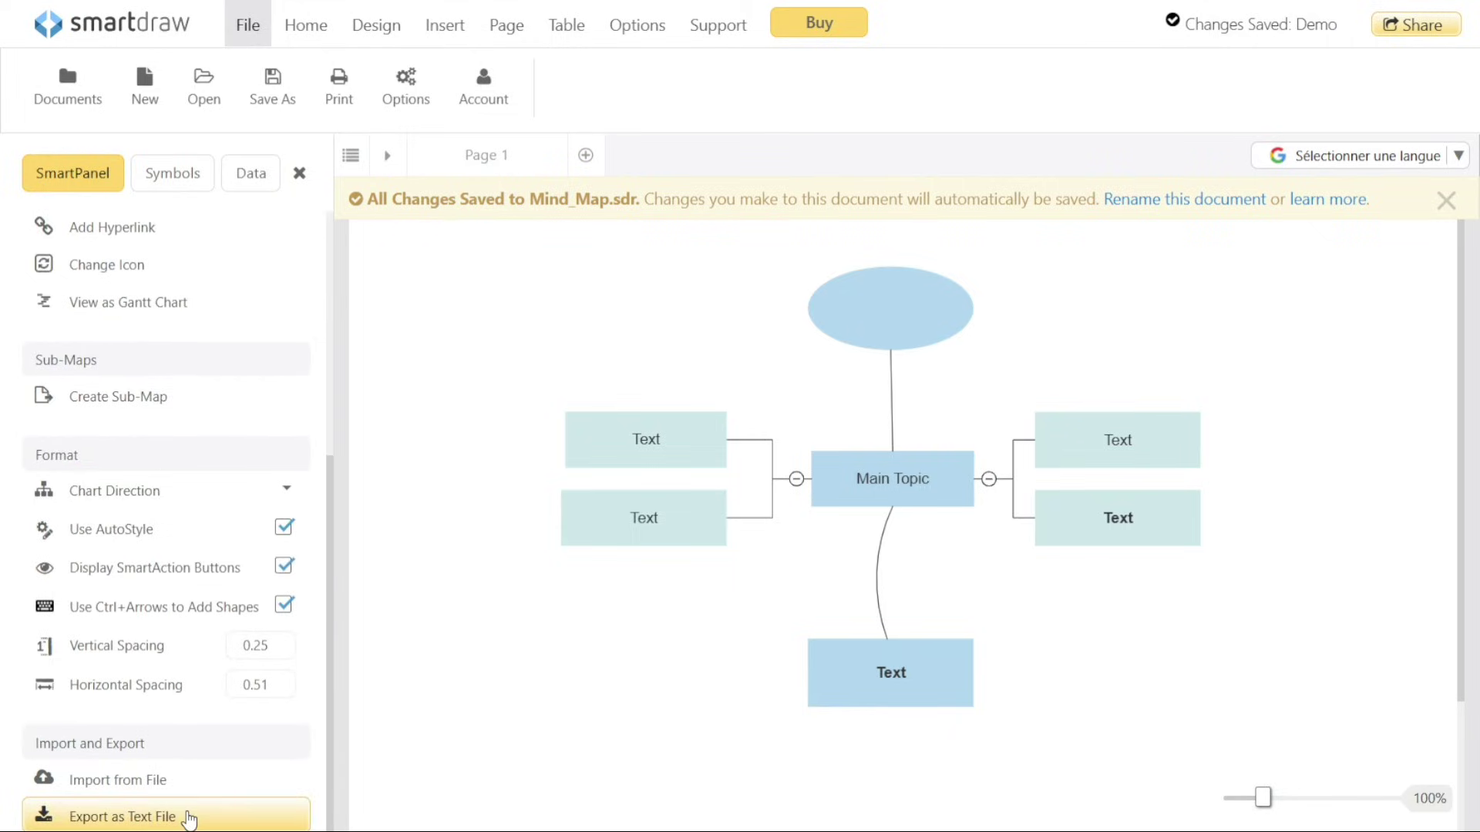
pyautogui.click(188, 819)
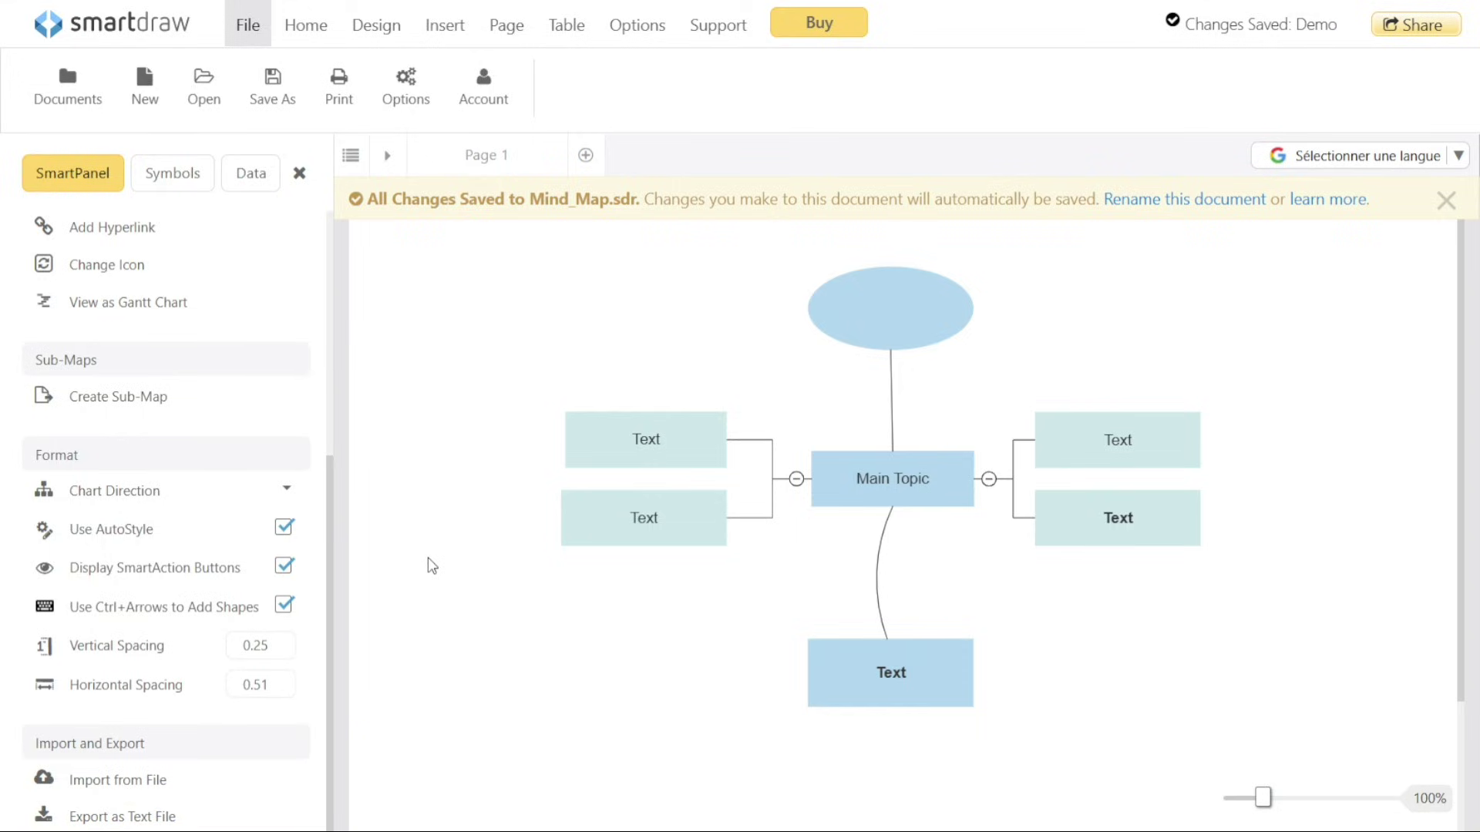
# Label the ellipse 'Text'
pyautogui.click(879, 314)
pyautogui.click(881, 310)
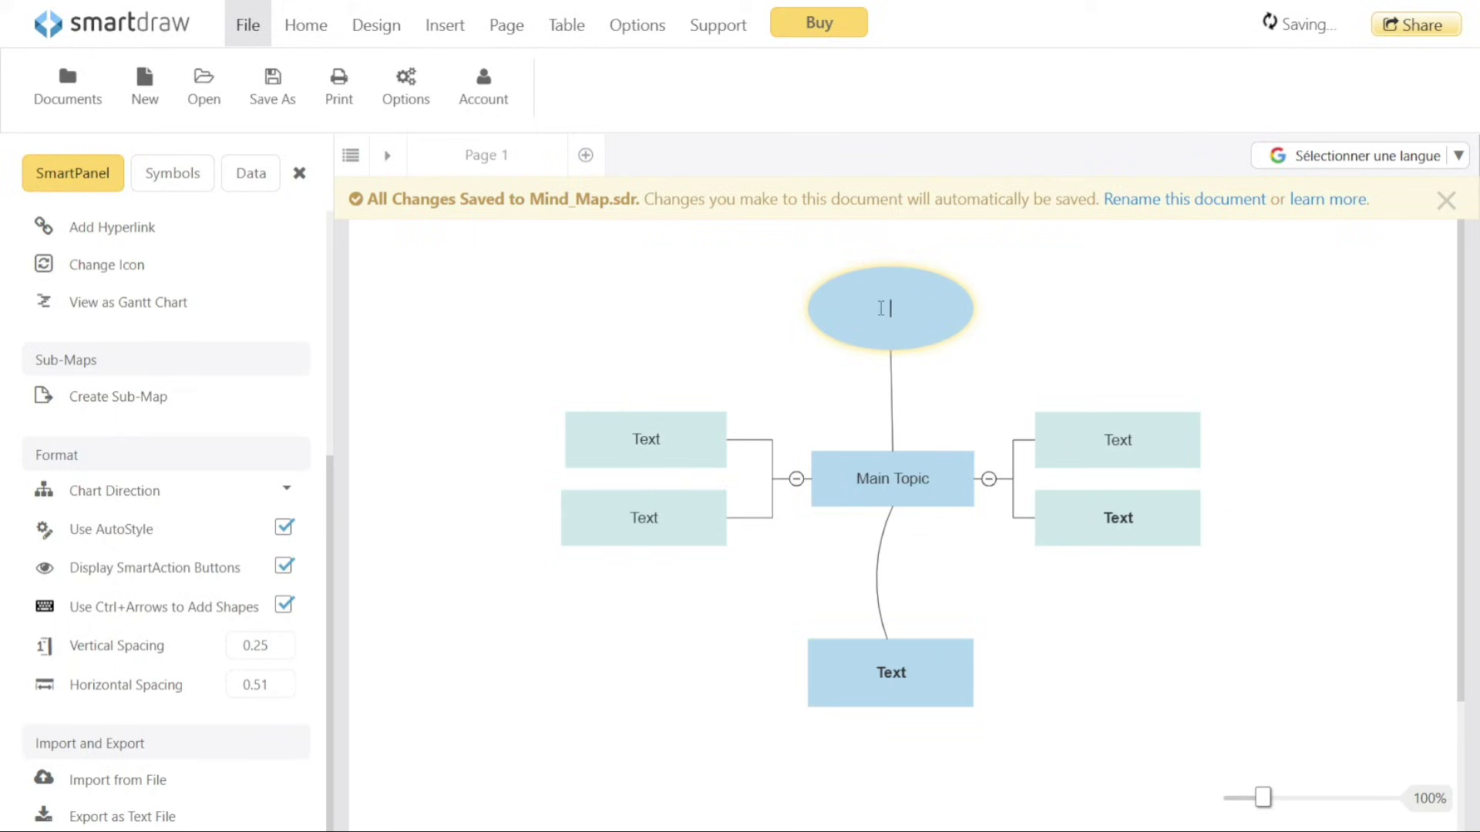
pyautogui.write('Text')
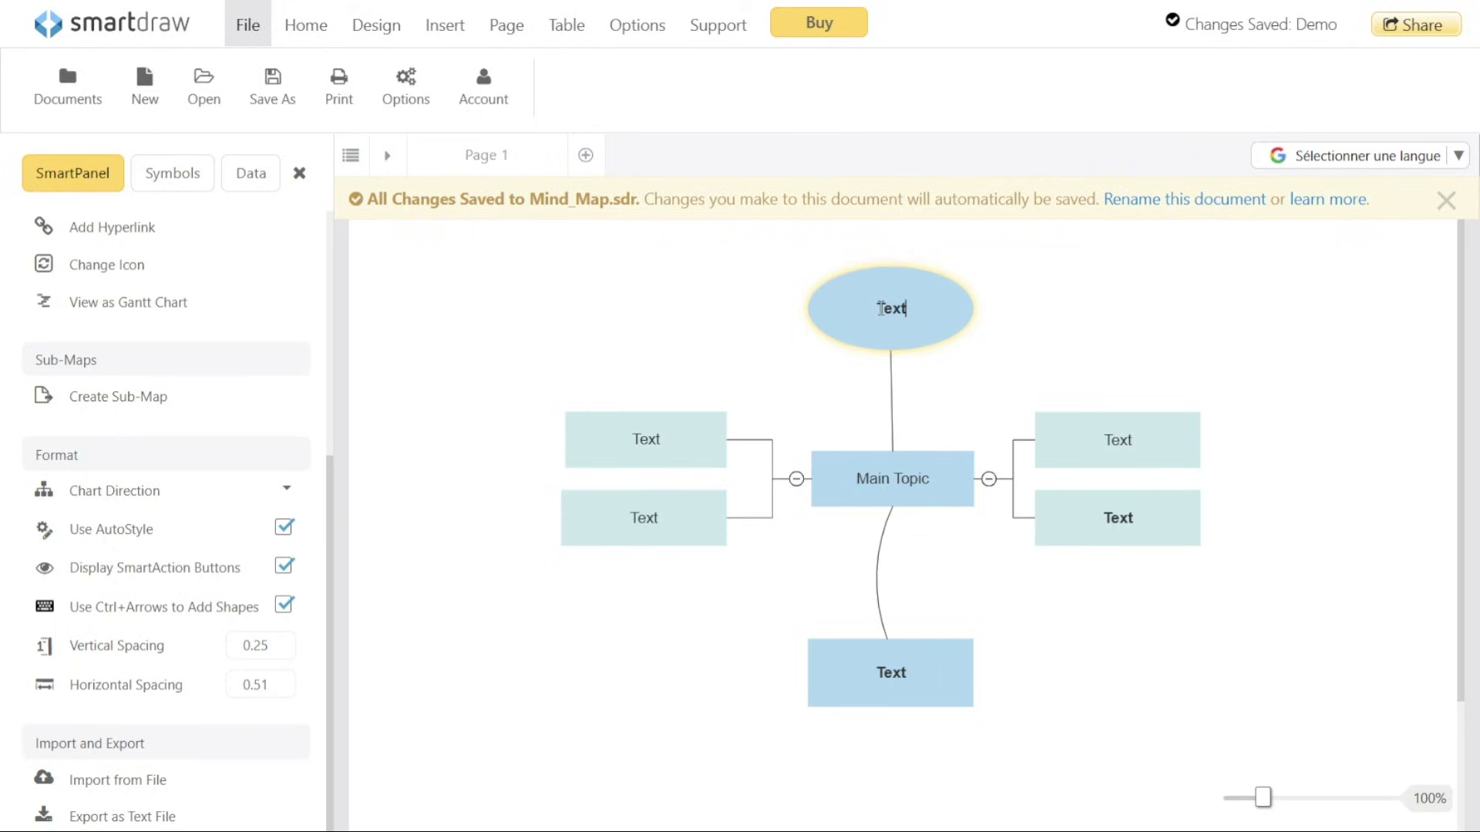
pyautogui.click(1159, 321)
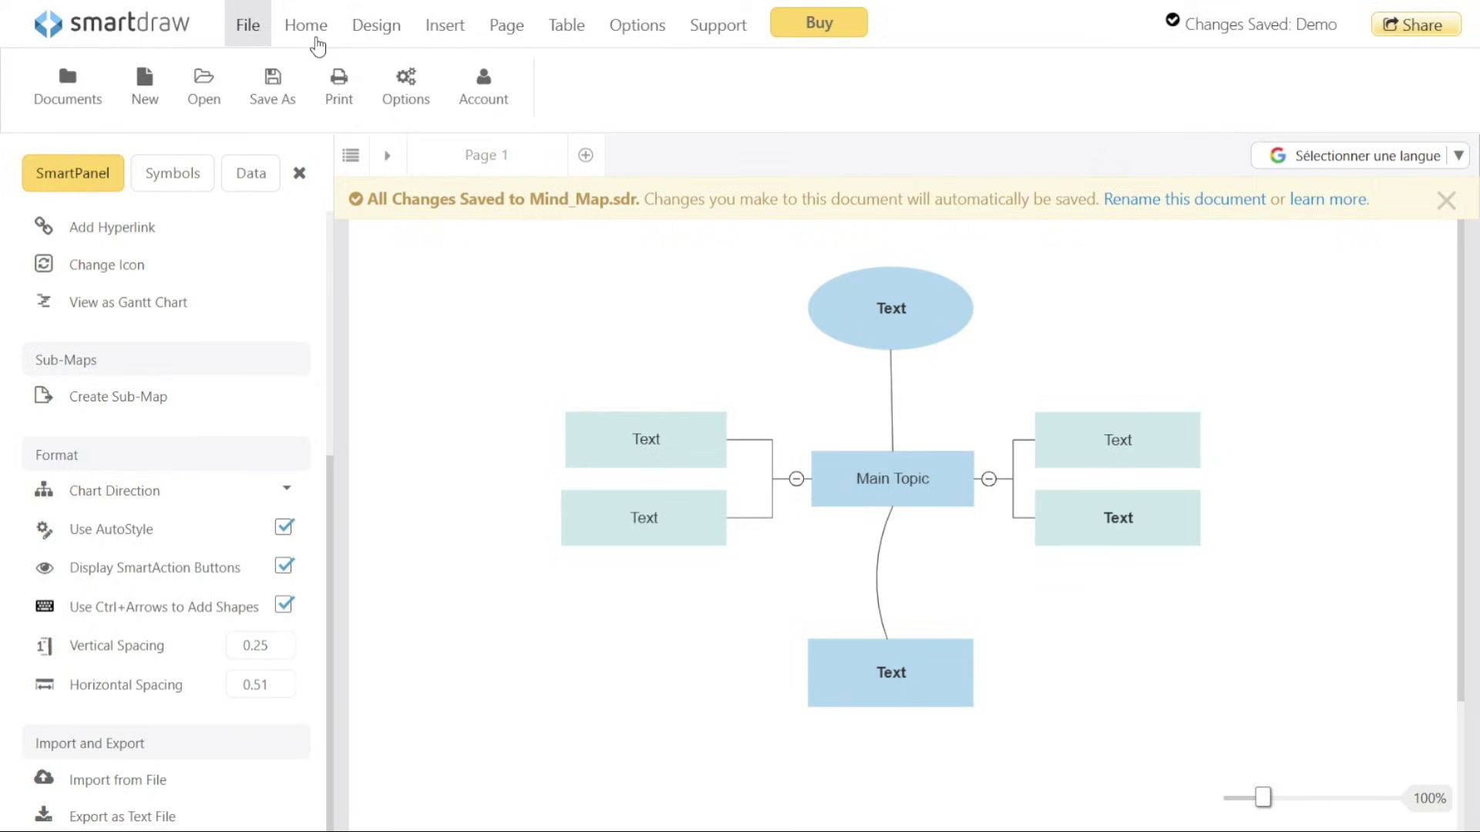
# Select the whole mind map and move it slightly left on the page
pyautogui.click(317, 43)
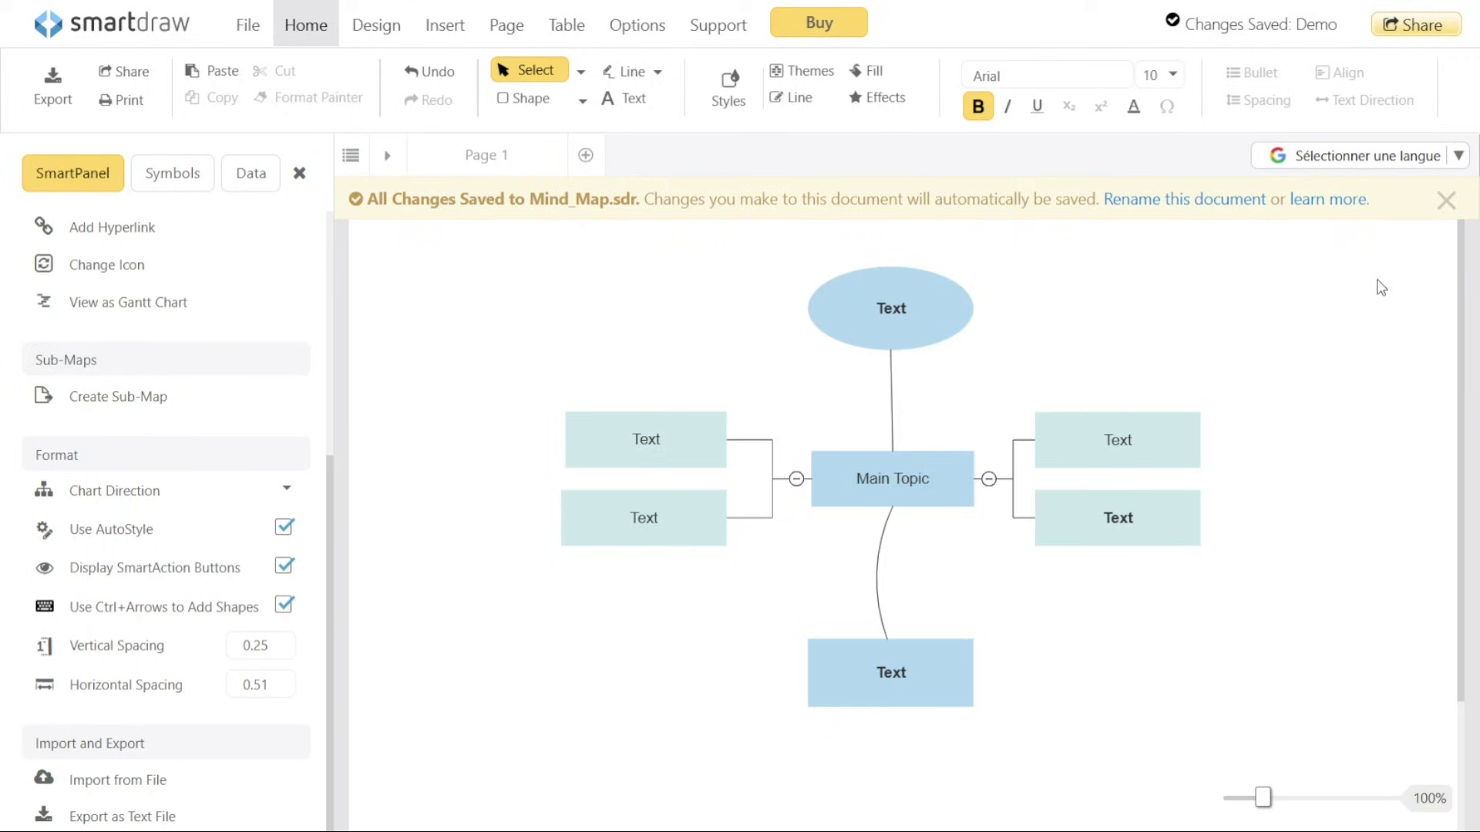
pyautogui.moveTo(1378, 280); pyautogui.dragTo(601, 733)
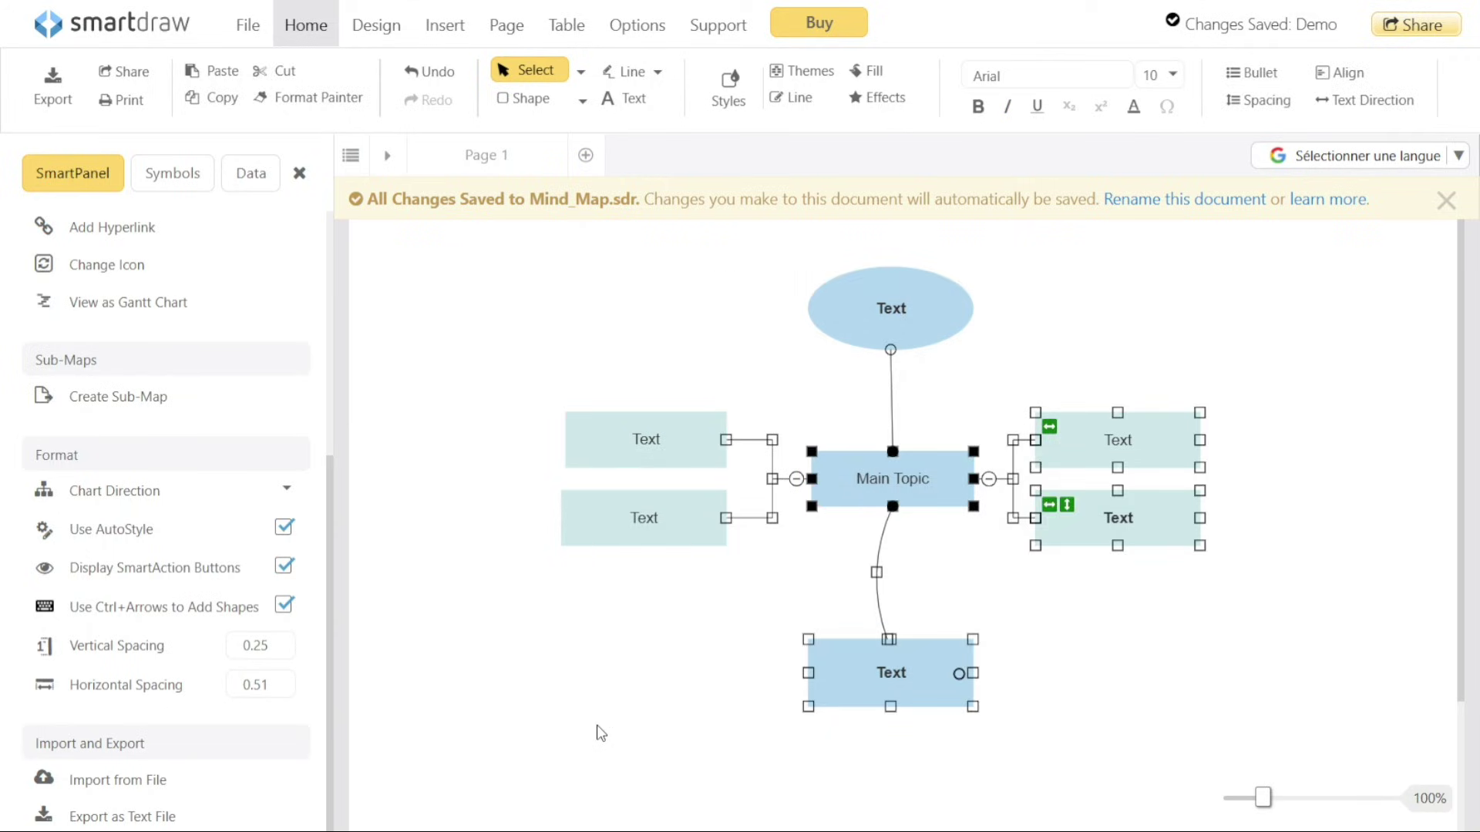
pyautogui.moveTo(1307, 230); pyautogui.dragTo(477, 761)
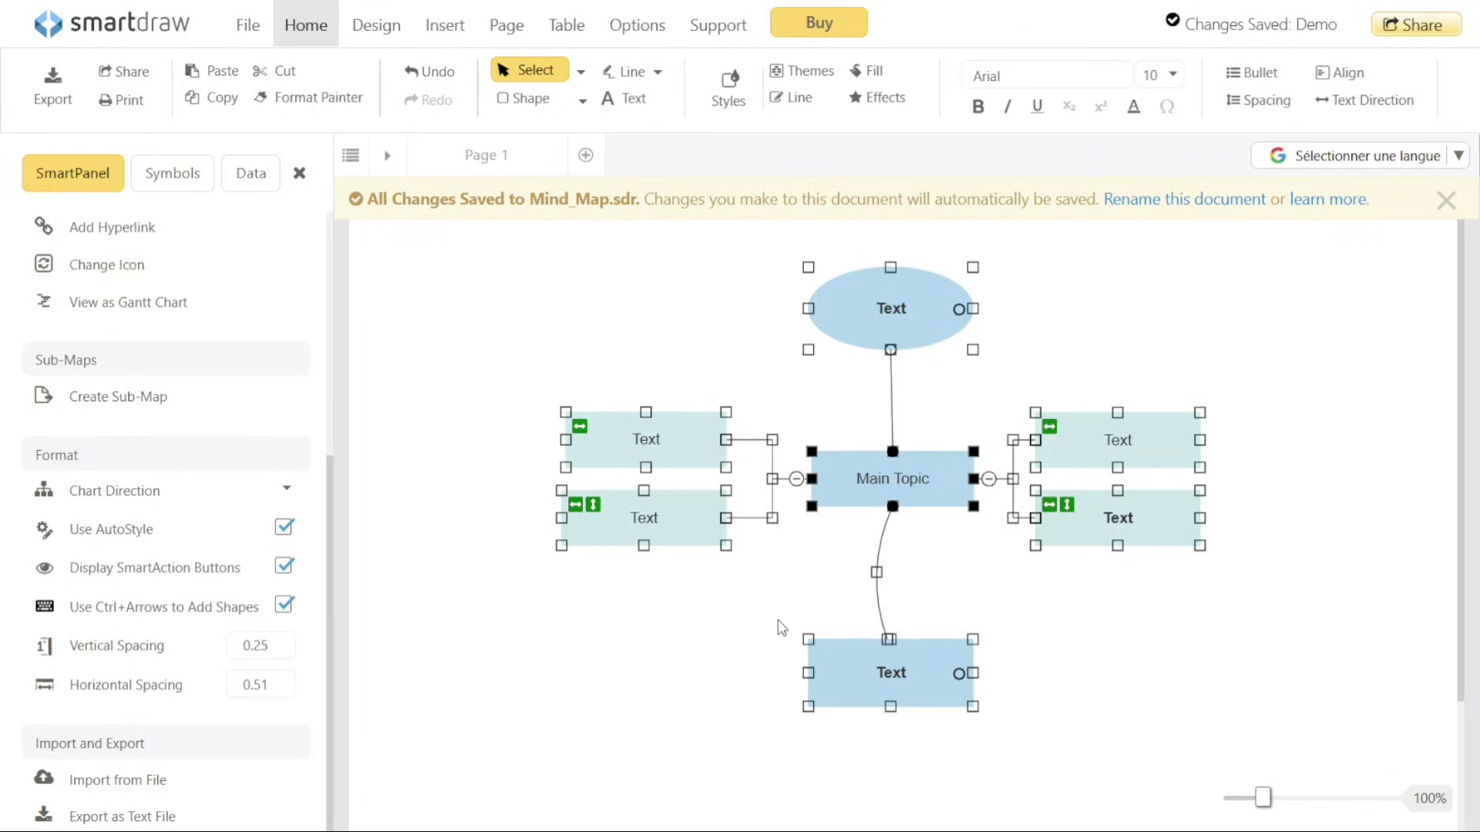
pyautogui.moveTo(920, 487)
pyautogui.mouseDown()
pyautogui.moveTo(873, 471)
pyautogui.moveTo(906, 488)
pyautogui.mouseUp()
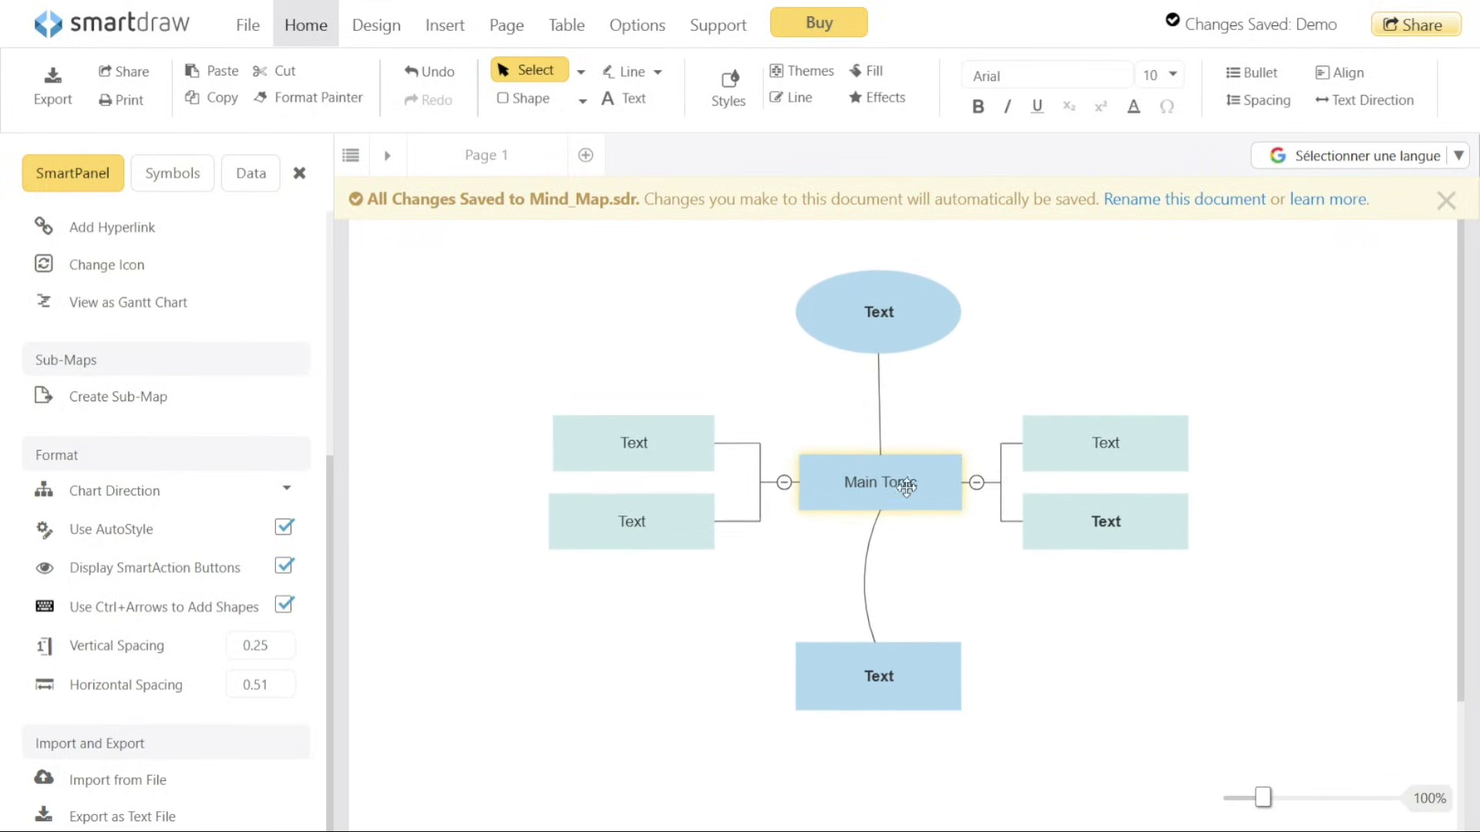
pyautogui.click(865, 571)
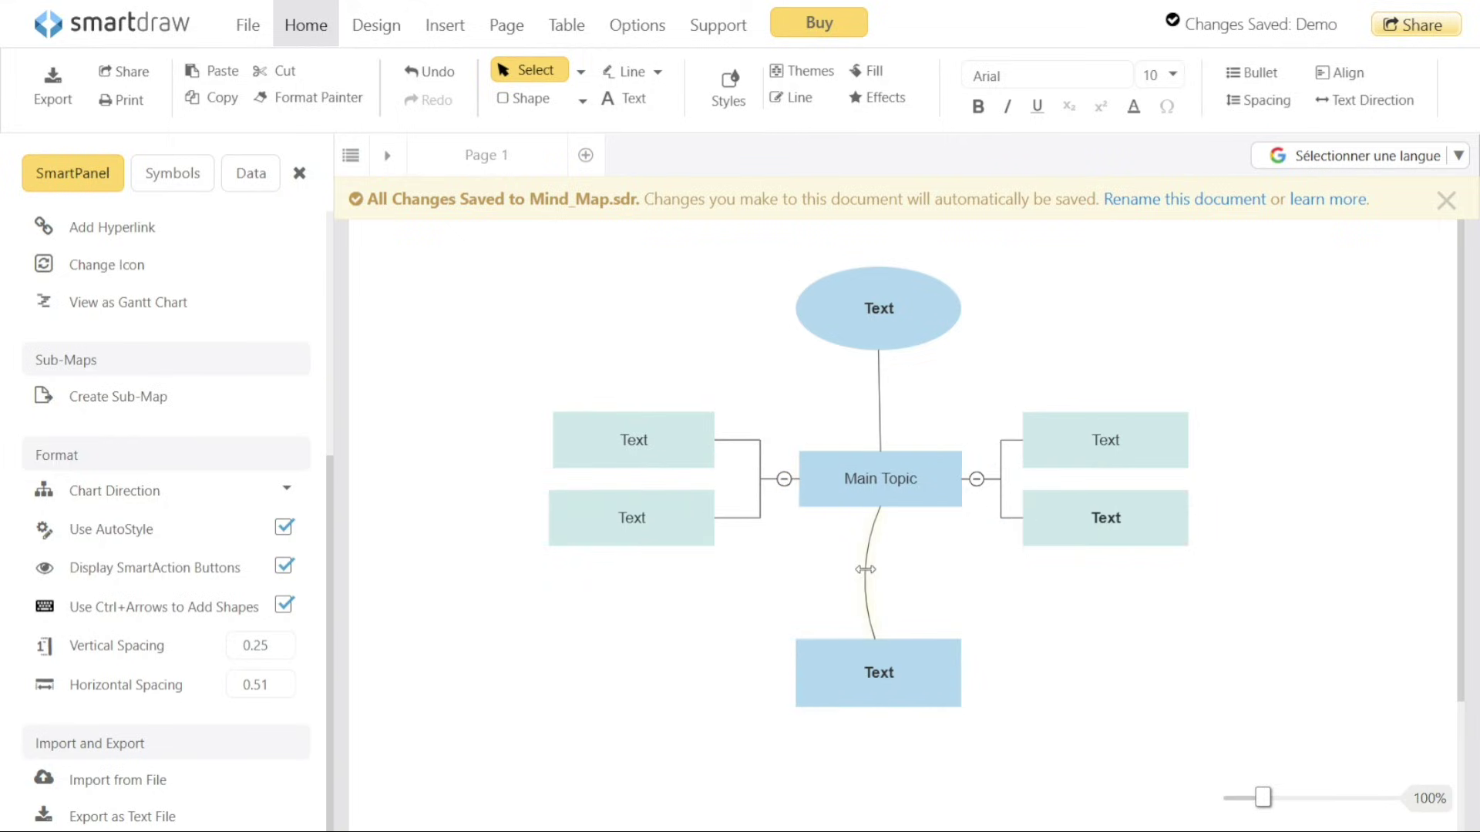